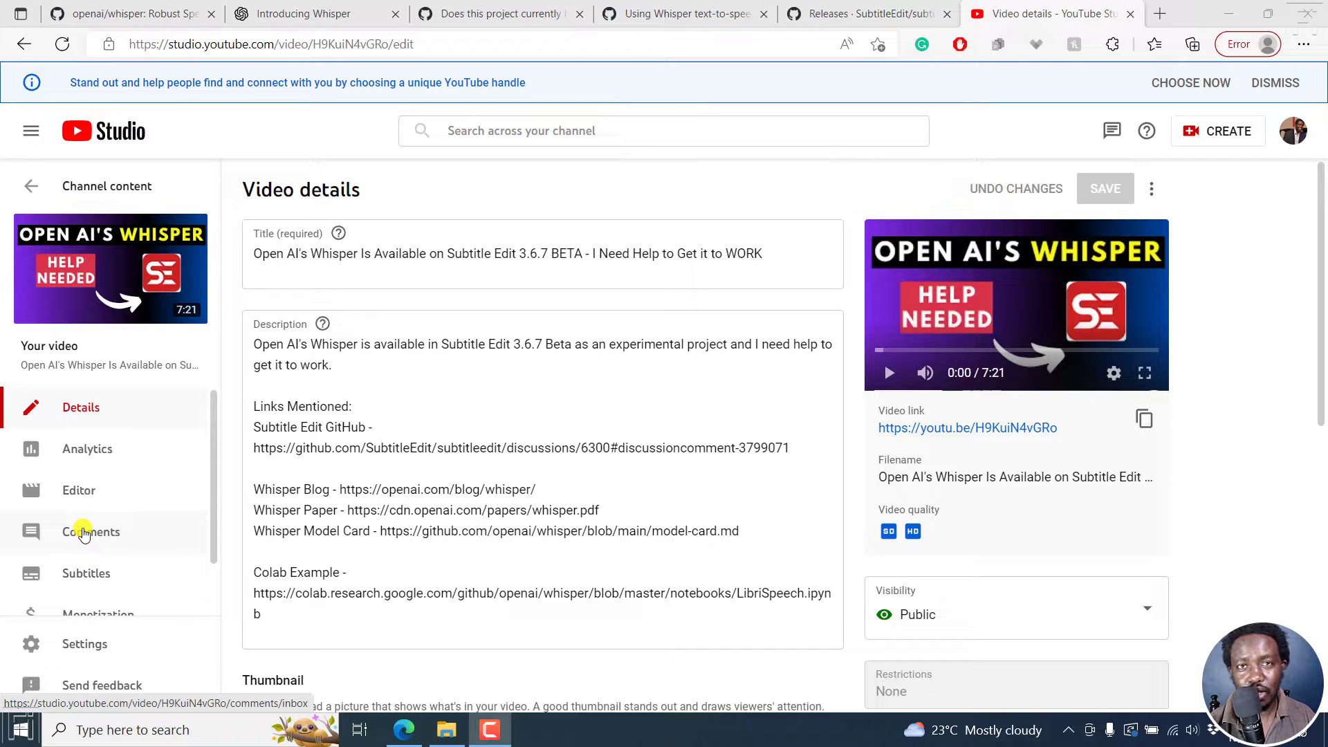
Open the video's comments and read the viewer comment asking how to install Whisper.
{"action": "left_click", "coordinate": [82, 533]}
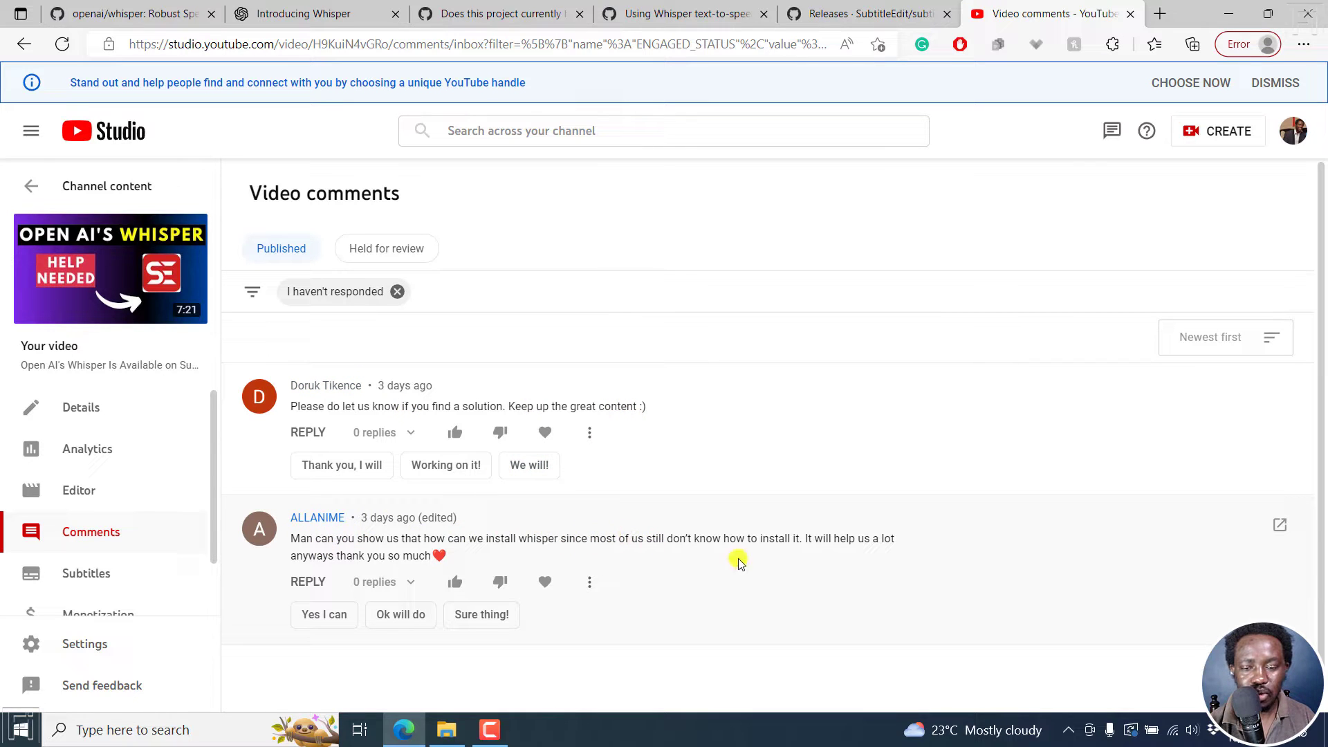
{"action": "left_click_drag", "start_coordinate": [705, 536], "coordinate": [569, 548]}
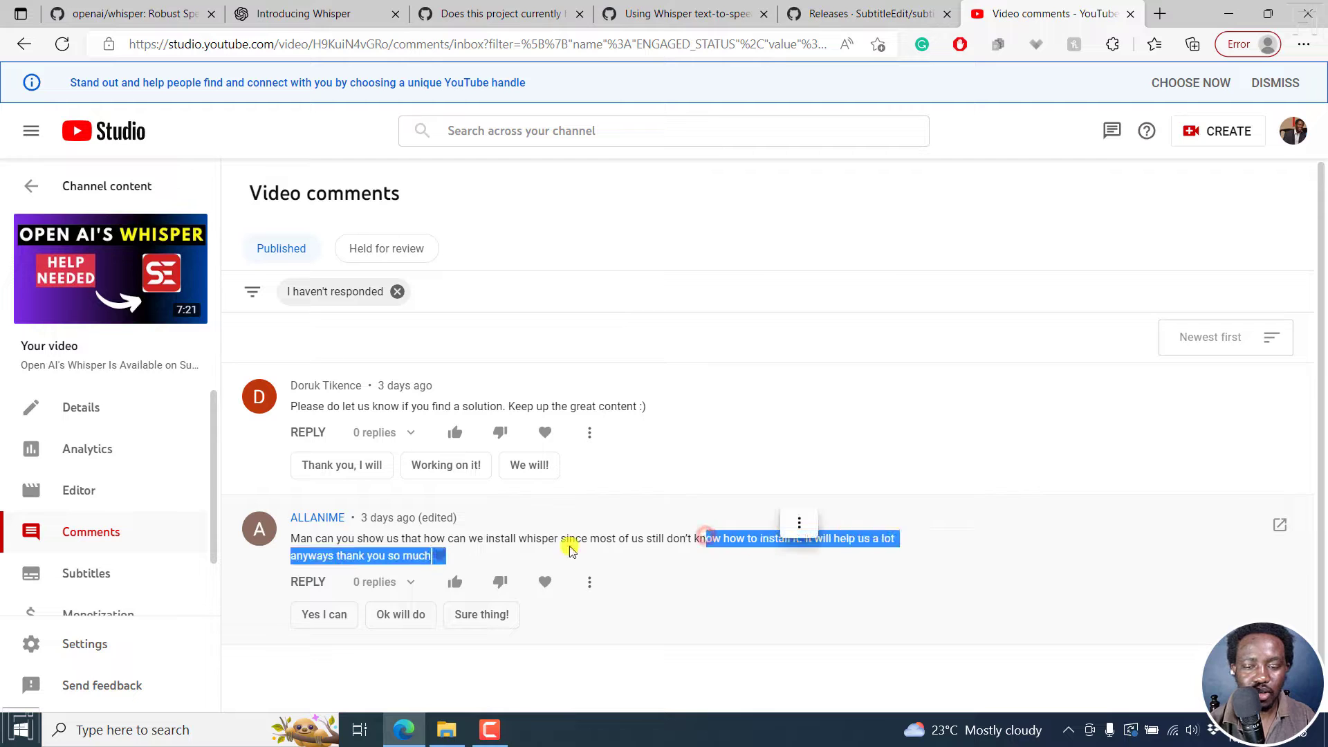
{"action": "left_click", "coordinate": [571, 550]}
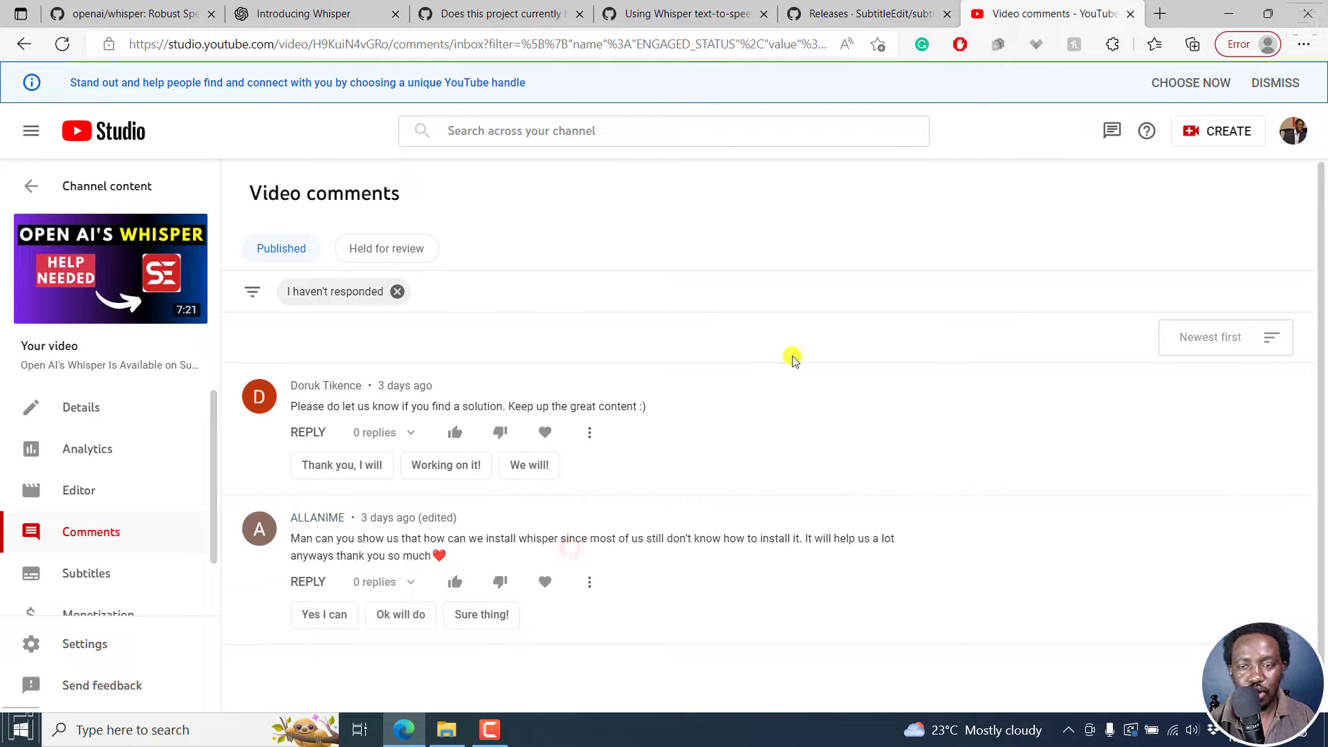
Switch to the SubtitleEdit releases page on GitHub and examine the Subtitle Edit 3.6.7 assets list.
{"action": "left_click", "coordinate": [874, 6]}
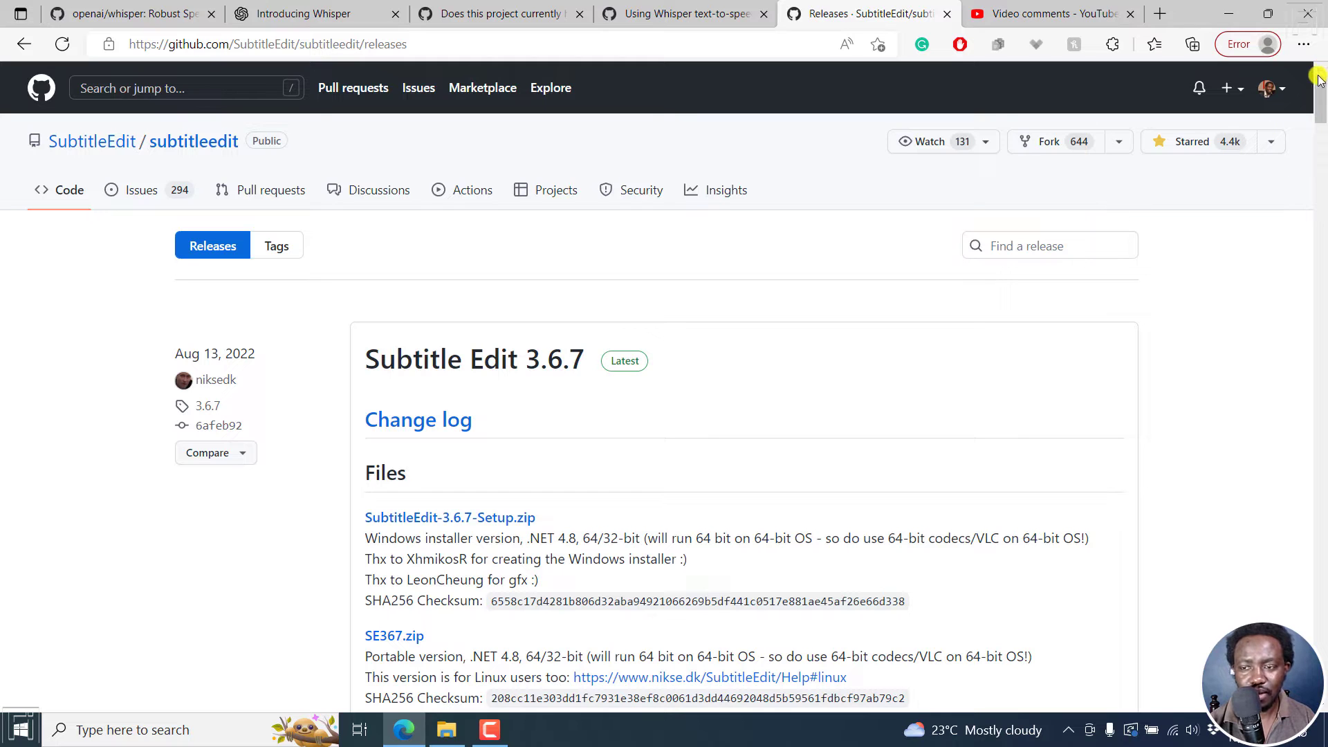
{"action": "left_click_drag", "start_coordinate": [1319, 82], "coordinate": [1321, 151]}
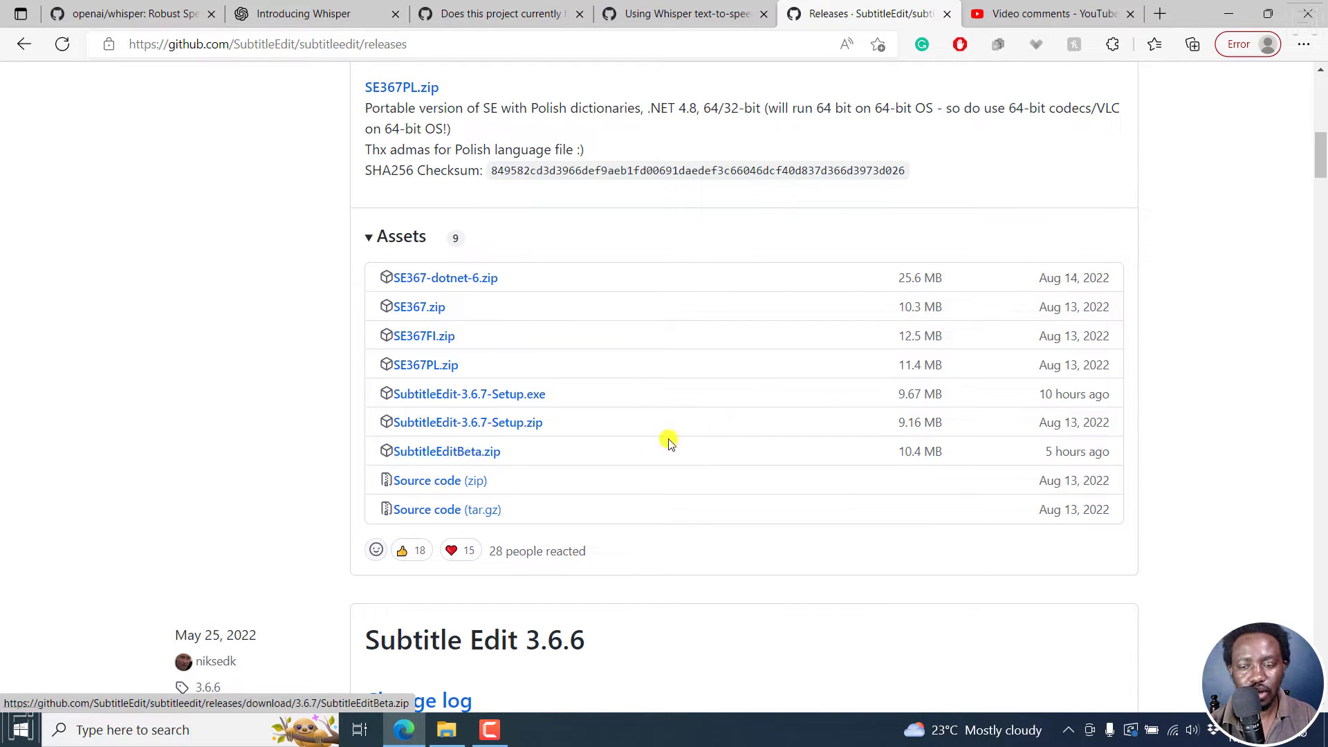
Switch to the GitHub discussion about automatic transcript timing and highlight its Python download instruction.
{"action": "left_click", "coordinate": [664, 13]}
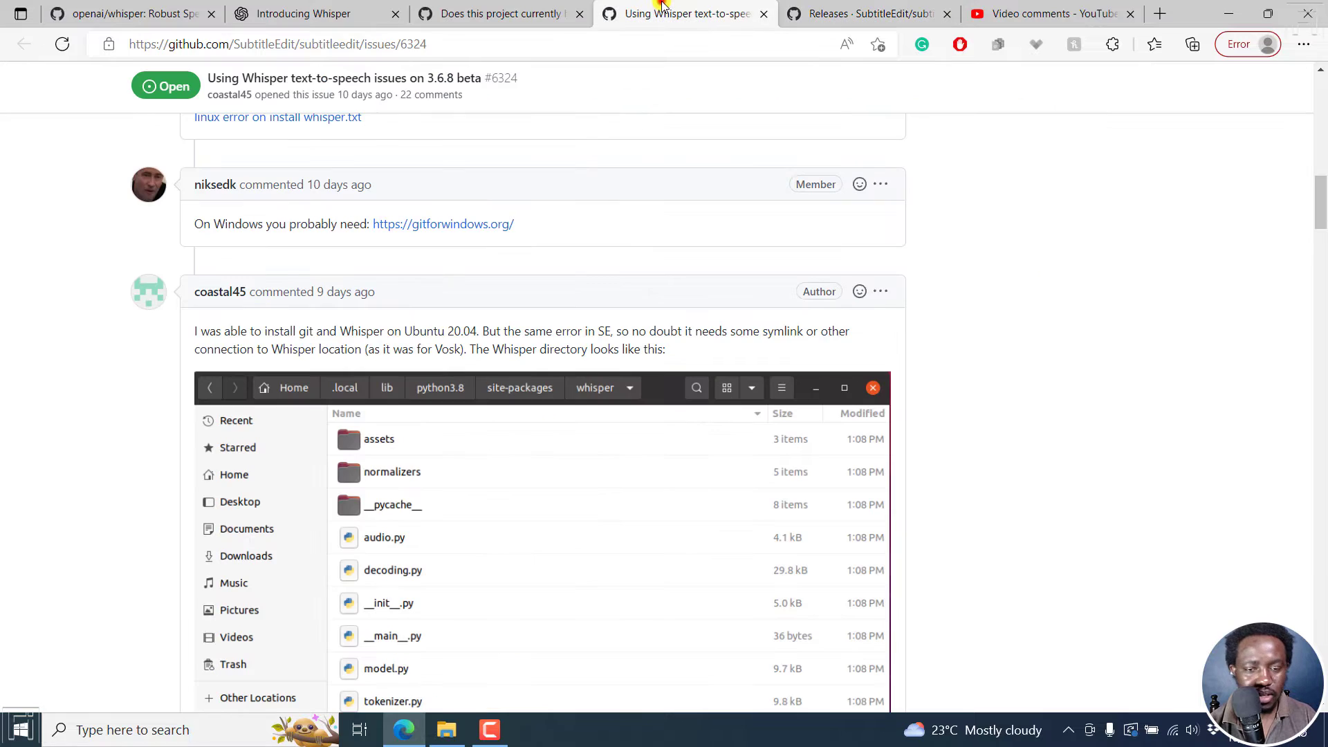
{"action": "left_click", "coordinate": [483, 14]}
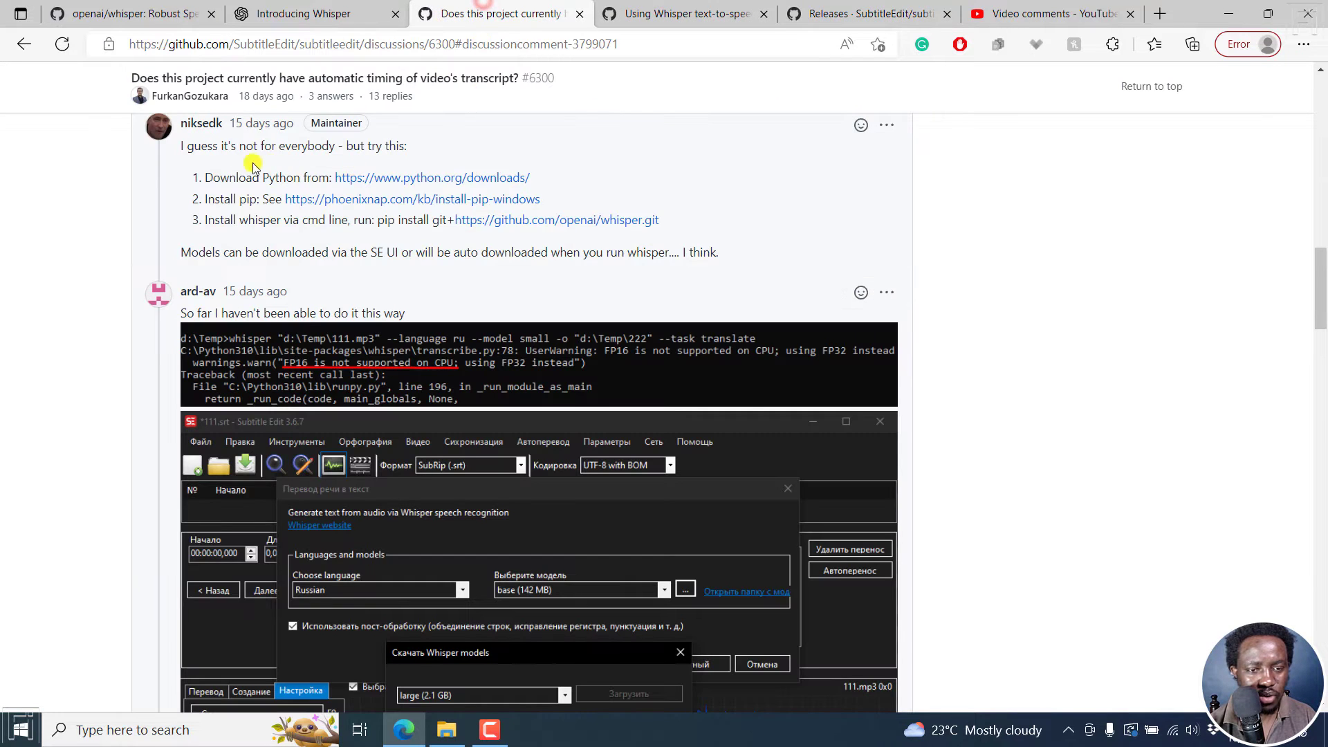
{"action": "left_click_drag", "start_coordinate": [210, 178], "coordinate": [312, 179]}
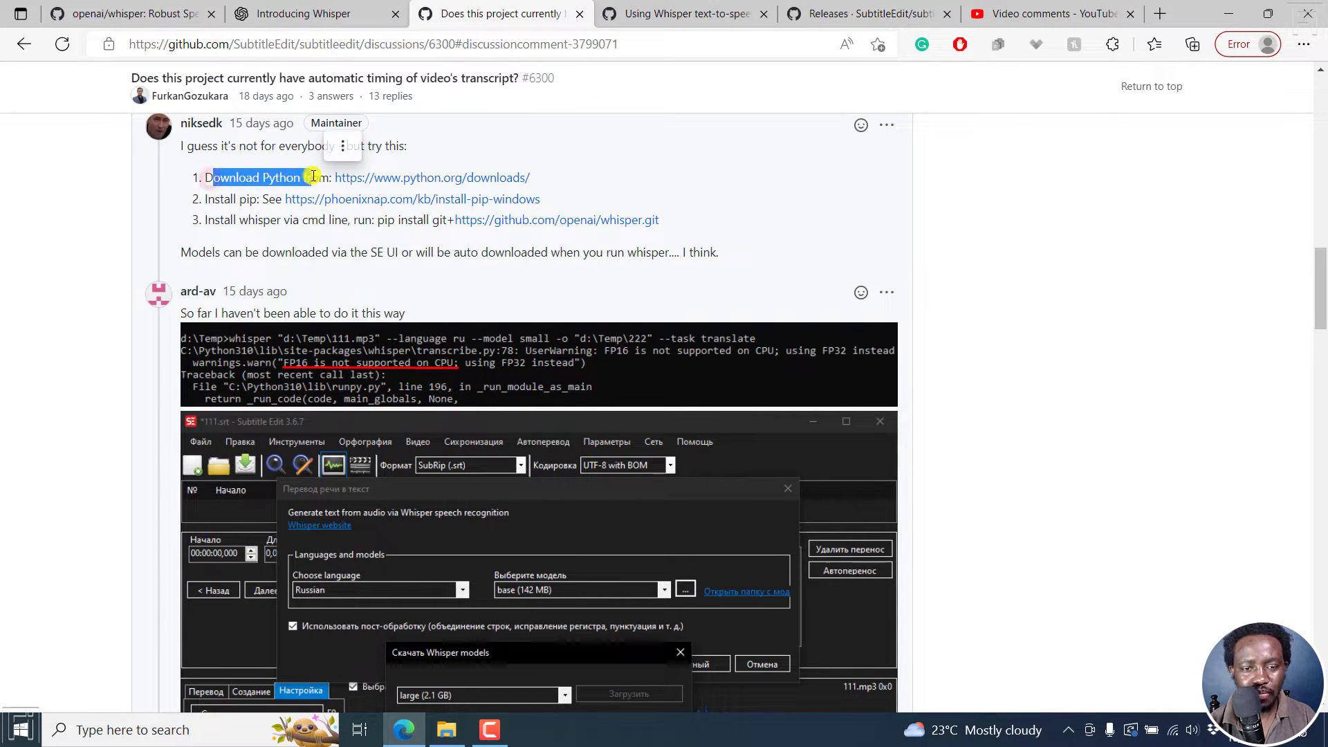
{"action": "left_click", "coordinate": [625, 178]}
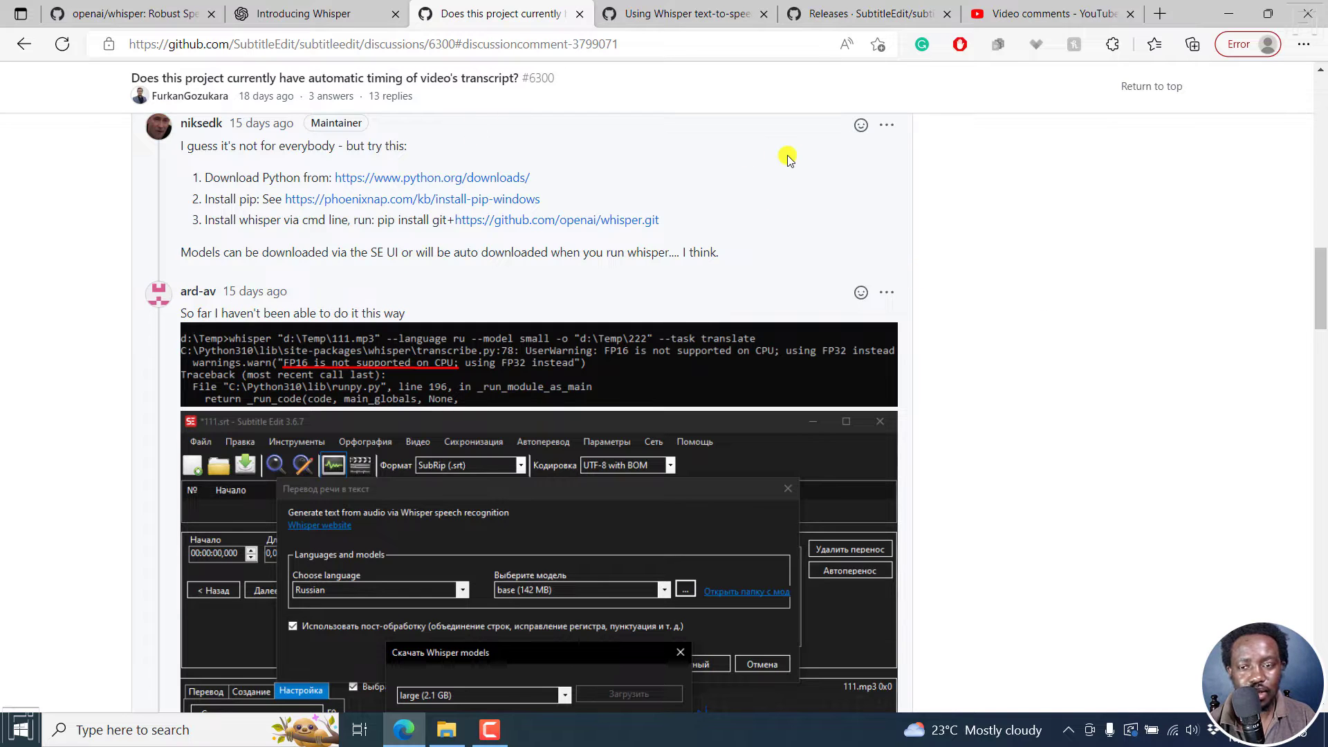
Review the Subtitle Edit release downloads and the local Subtitle Edit 3.6.8 Beta folder in File Explorer.
{"action": "left_click", "coordinate": [929, 14]}
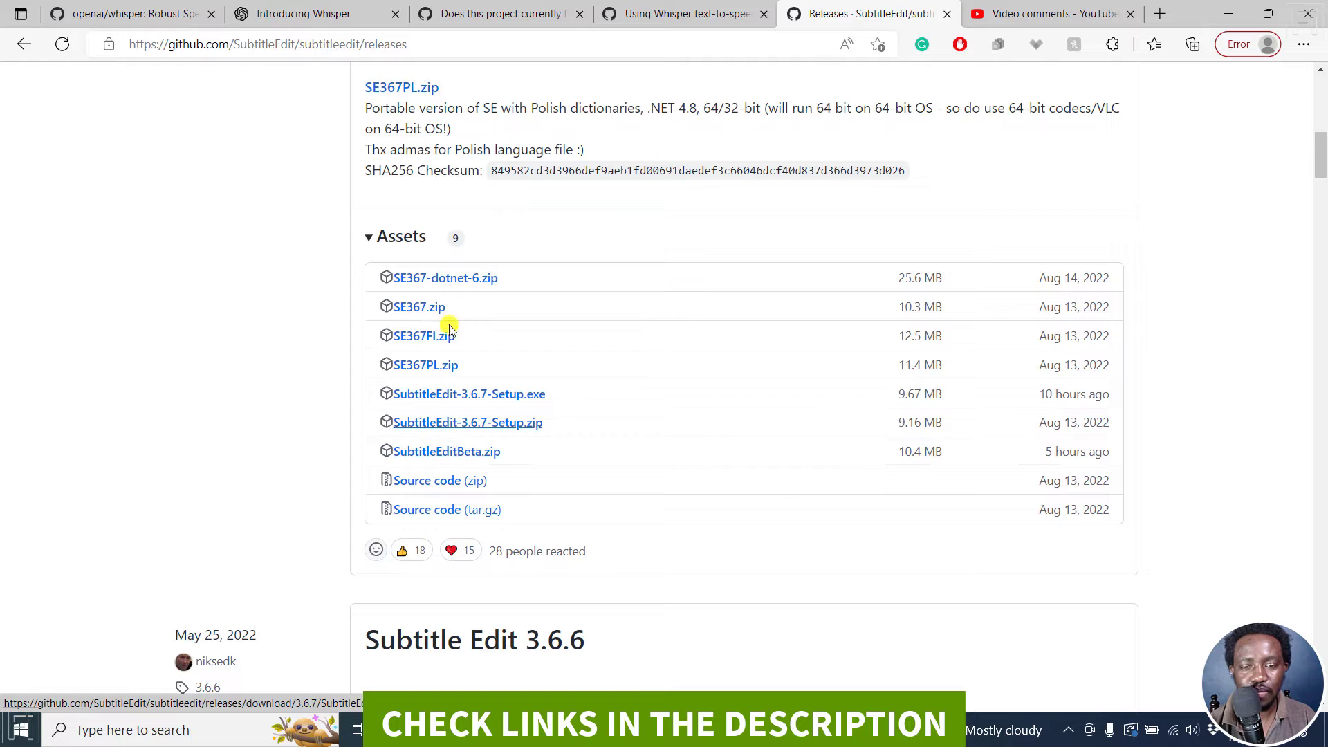
{"action": "left_click", "coordinate": [446, 730]}
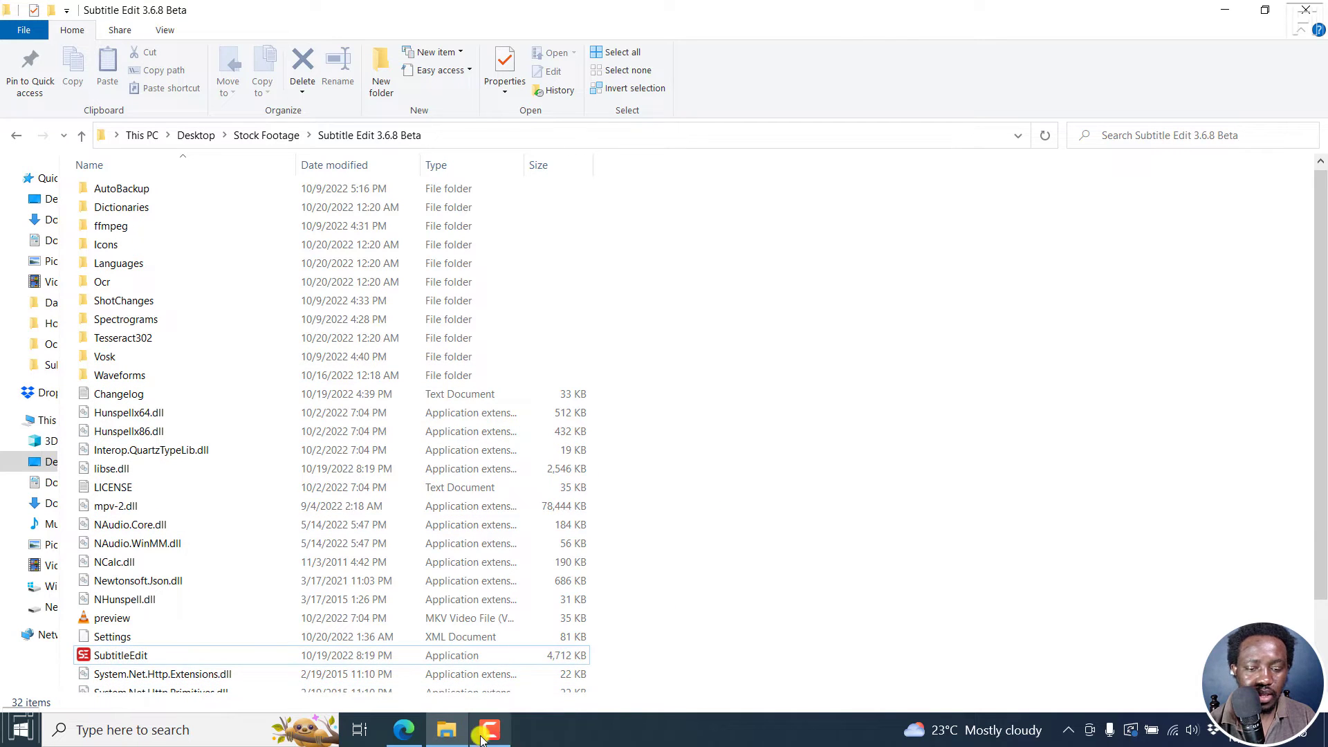
{"action": "left_click", "coordinate": [404, 730]}
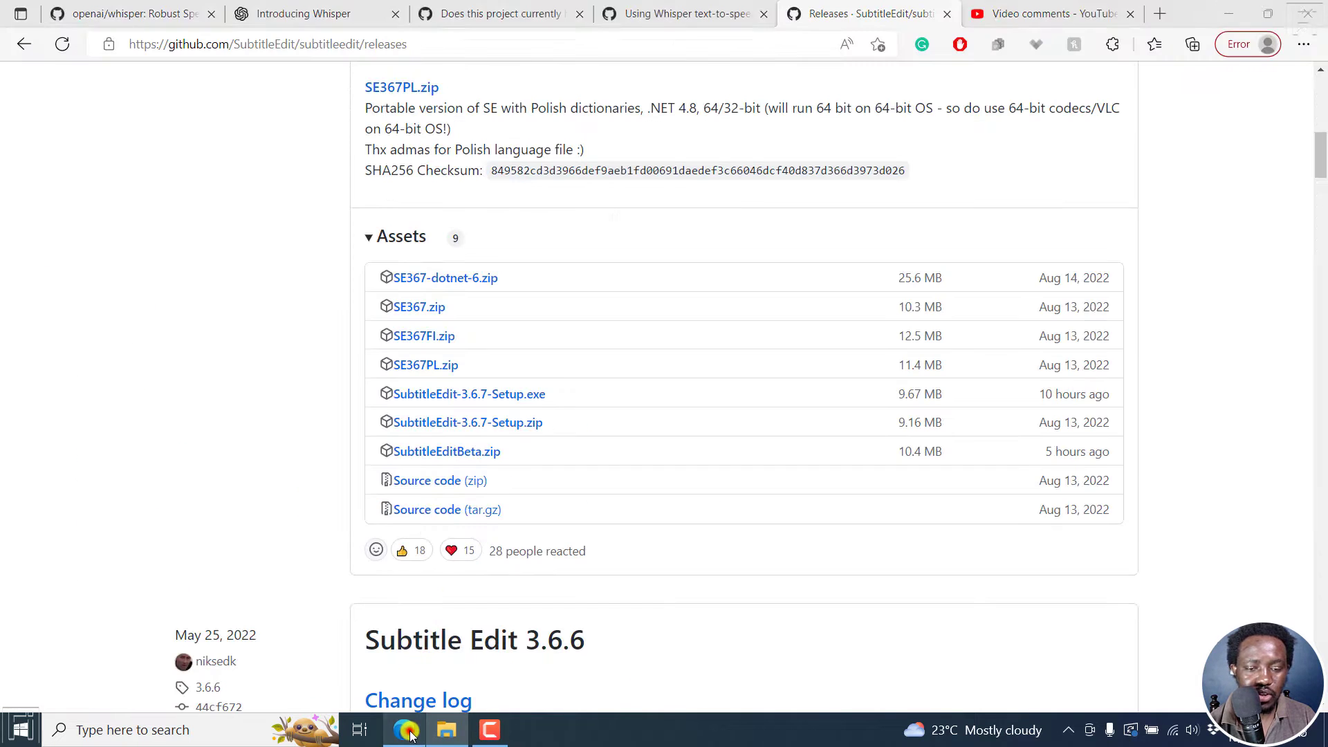
Open the phoenixNAP pip guide linked in the GitHub discussion and find how to check whether PIP is already installed.
{"action": "left_click", "coordinate": [477, 13]}
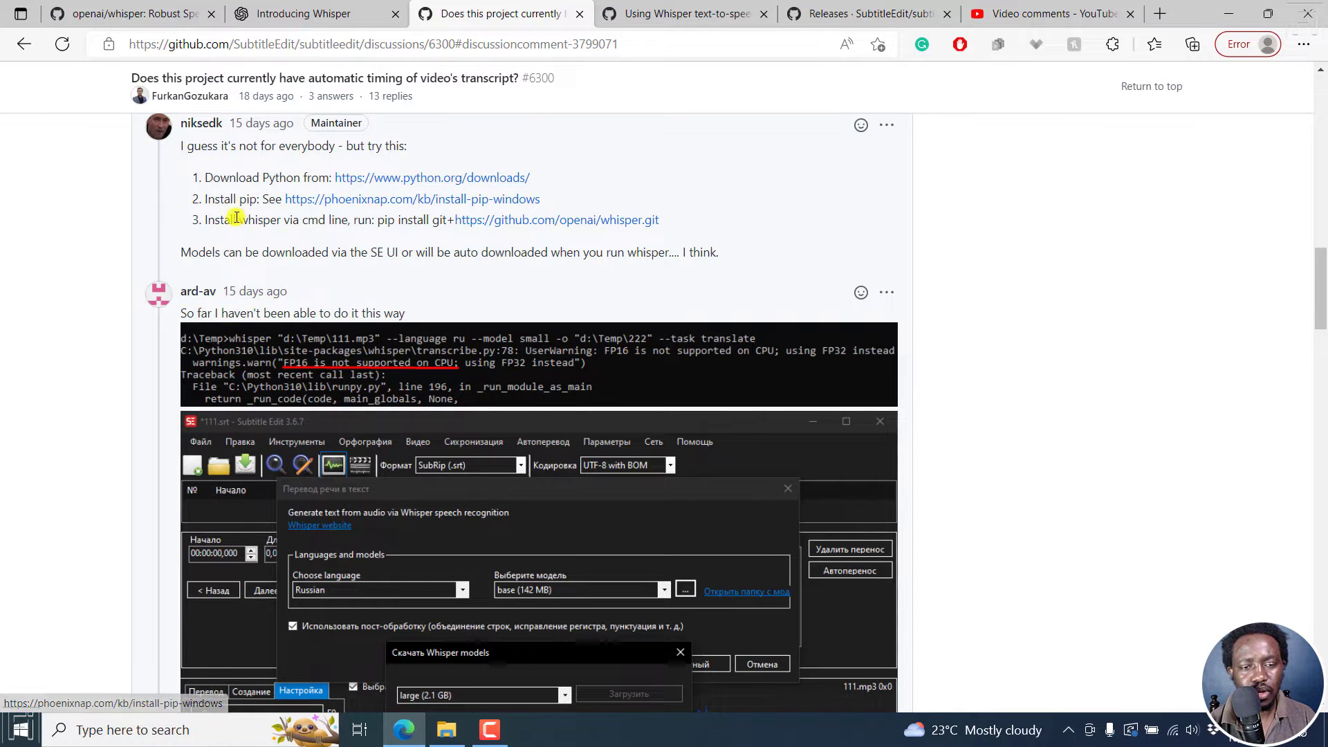
{"action": "left_click_drag", "start_coordinate": [195, 200], "coordinate": [257, 205]}
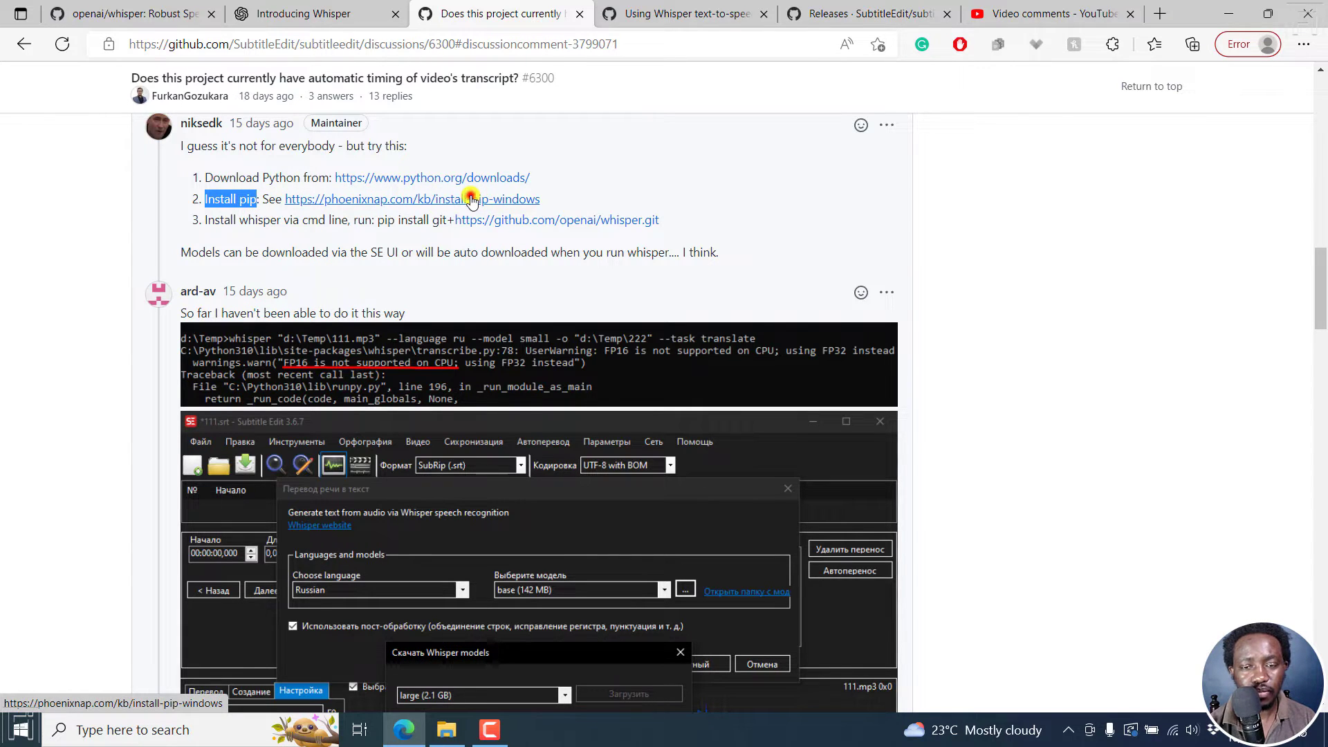
{"action": "left_click", "coordinate": [471, 200]}
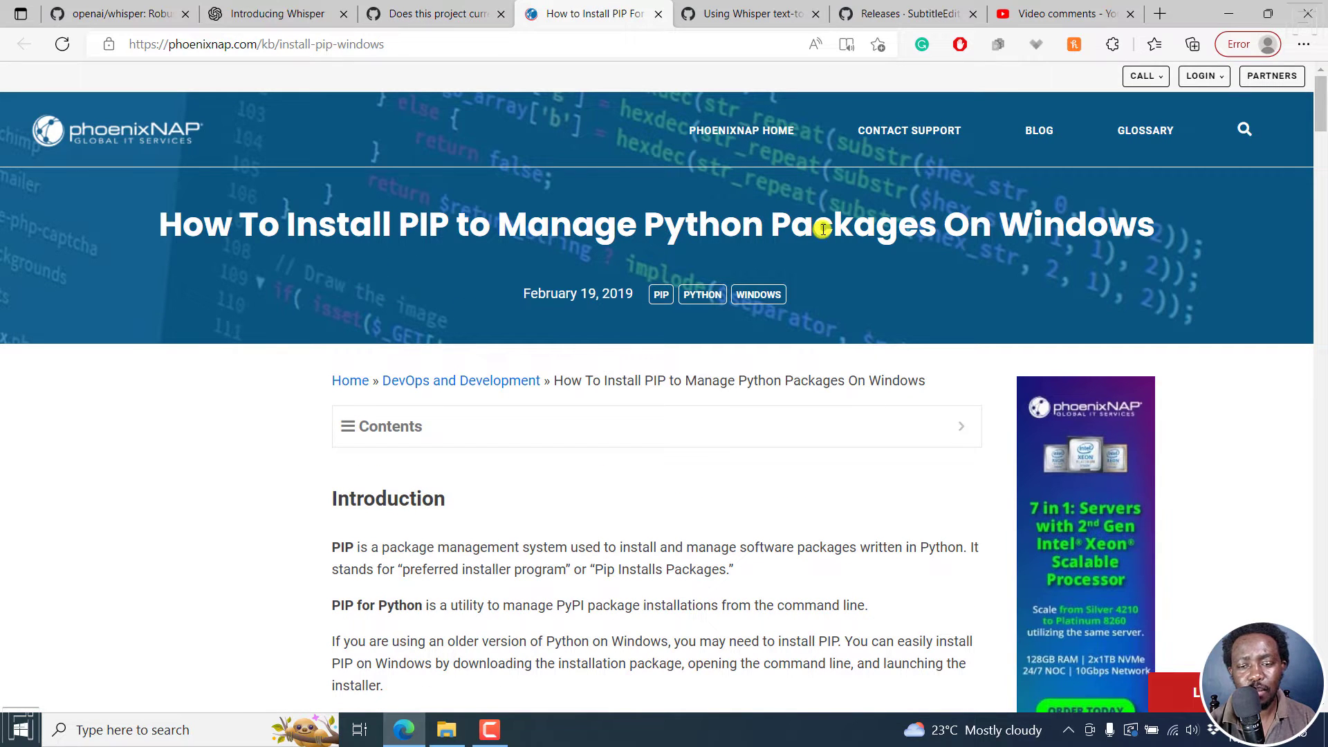
{"action": "left_click_drag", "start_coordinate": [1321, 122], "coordinate": [1321, 225]}
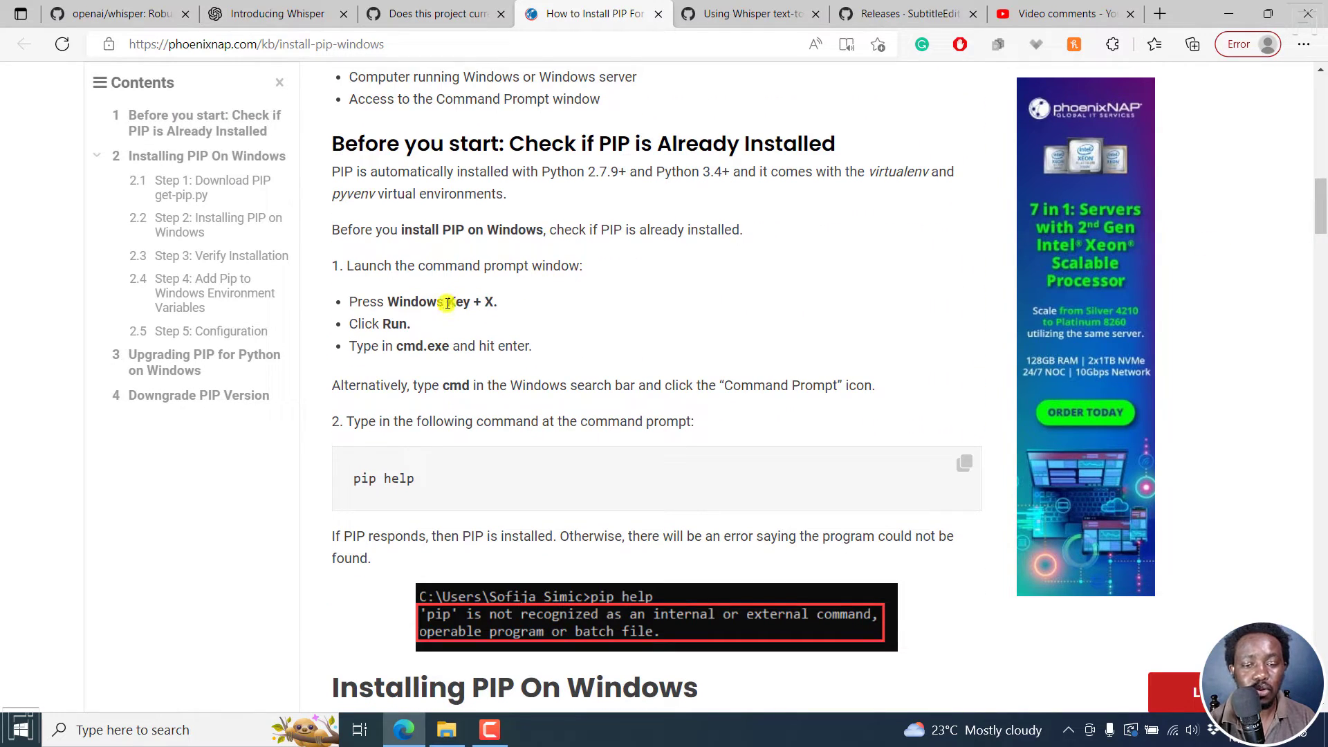
Open the Windows Run dialog.
{"action": "key", "text": "super+x"}
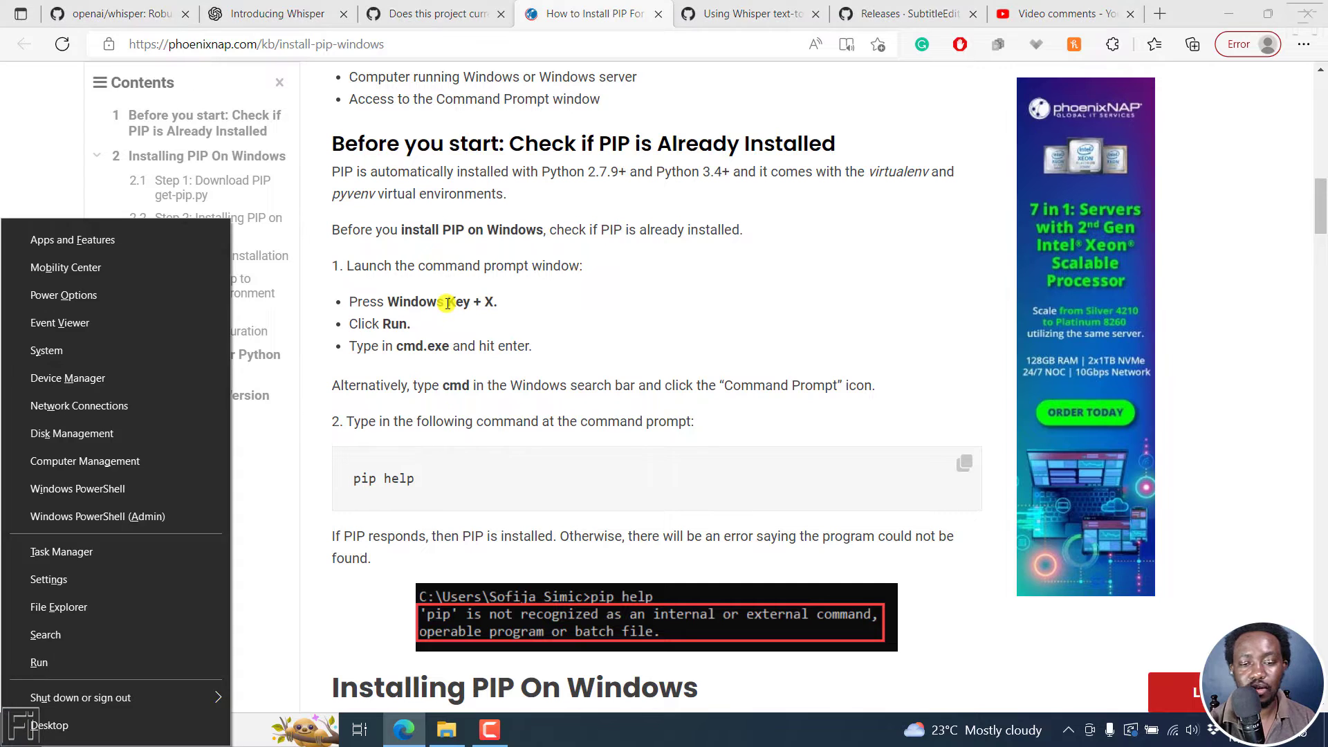
{"action": "type", "text": "ru"}
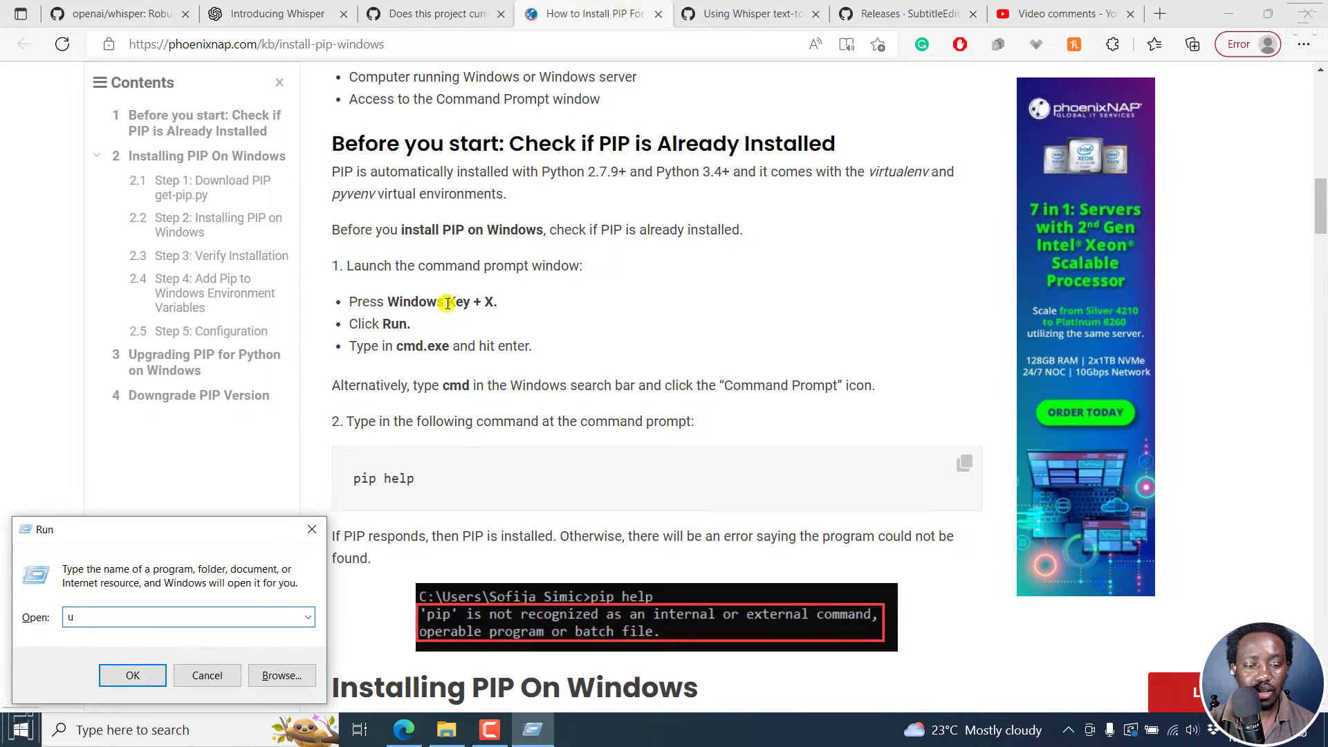
{"action": "type", "text": "ru"}
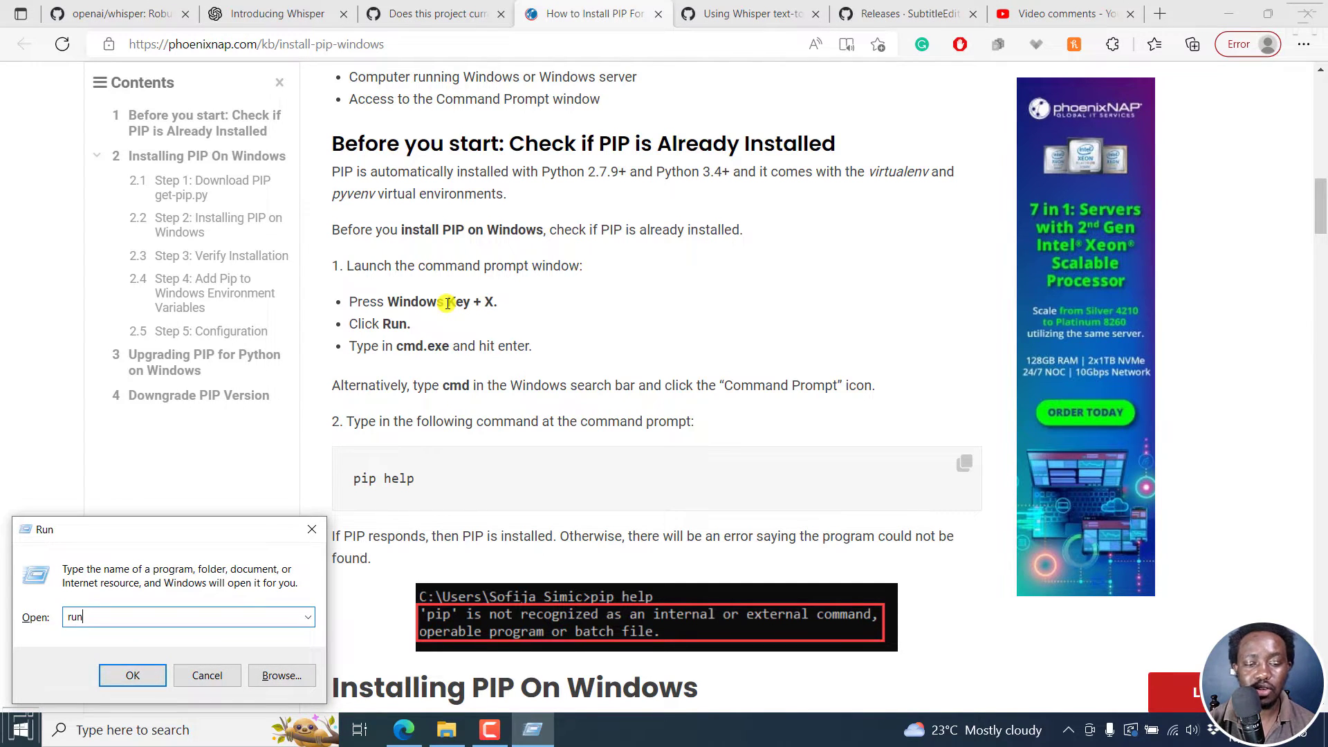
{"action": "type", "text": "n"}
{"action": "key", "text": "Return"}
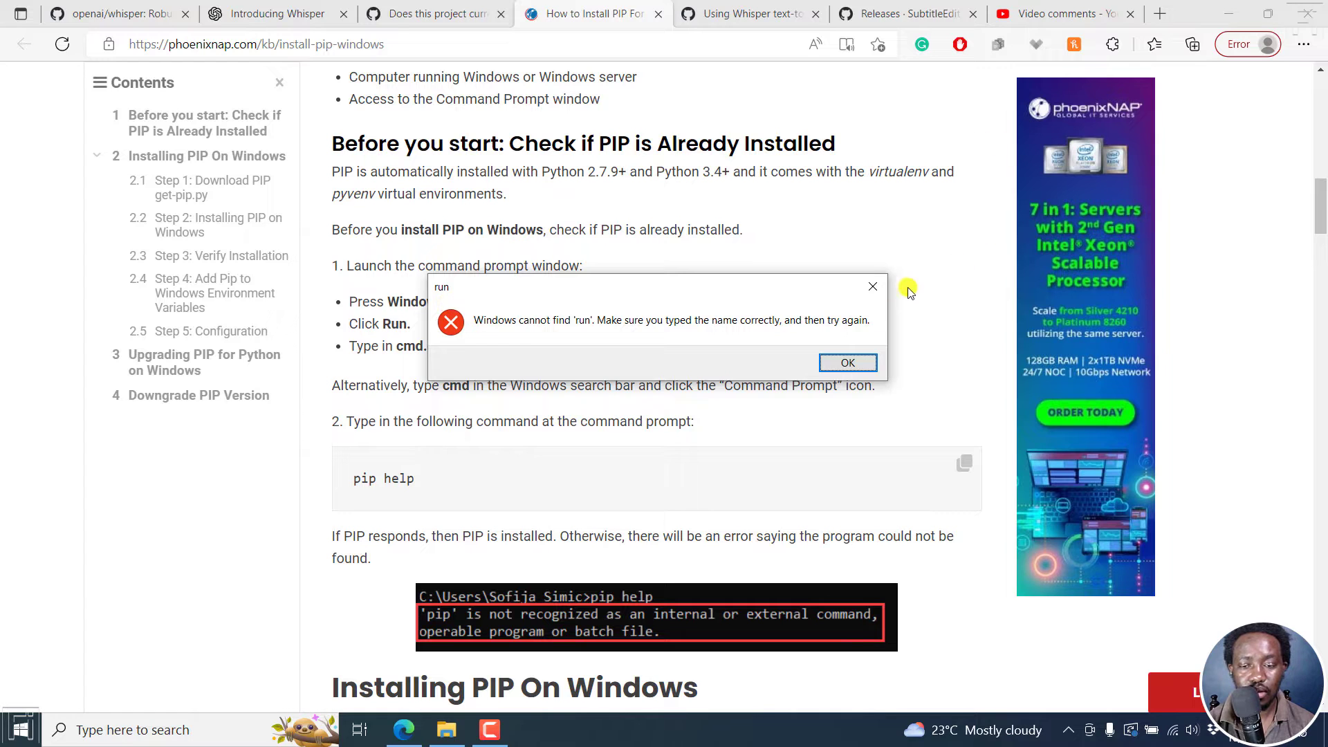
{"action": "key", "text": "Return"}
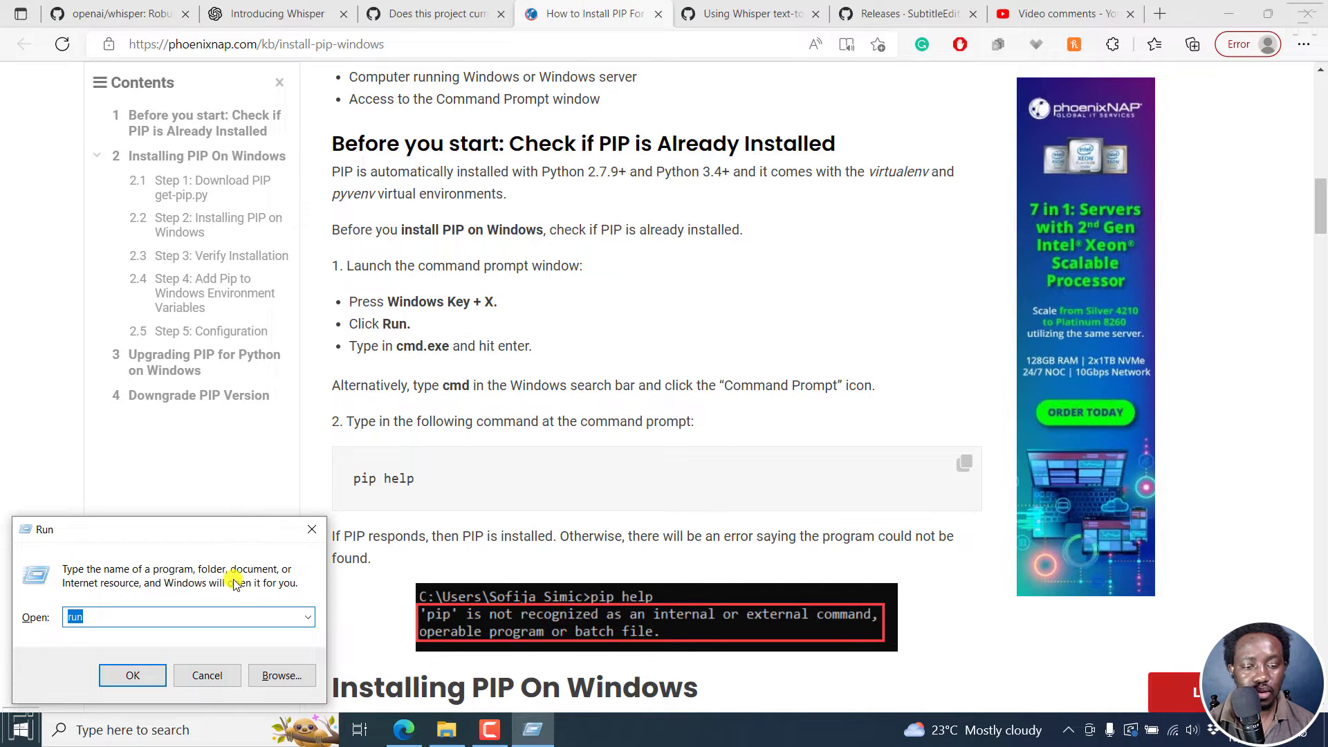
Launch cmd.exe from the Run dialog and reposition the command prompt window over the guide.
{"action": "type", "text": "cmd"}
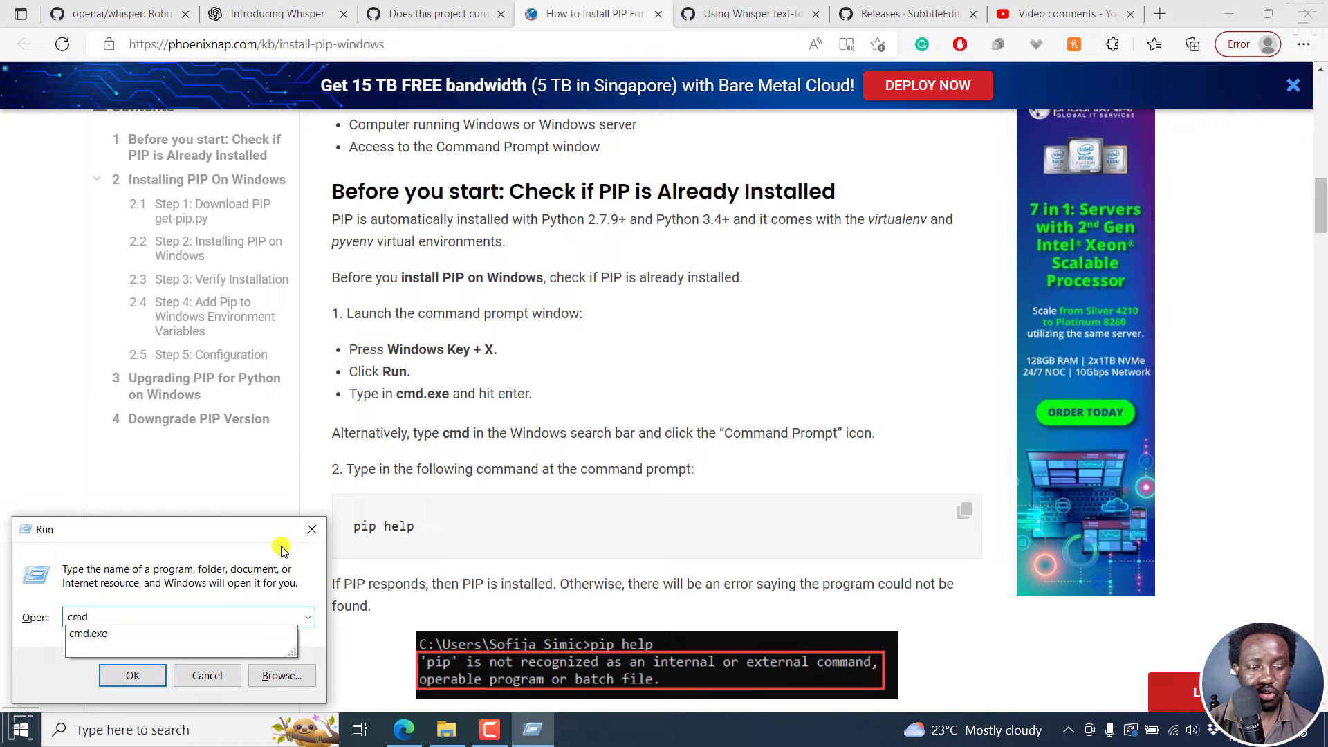
{"action": "key", "text": "Down"}
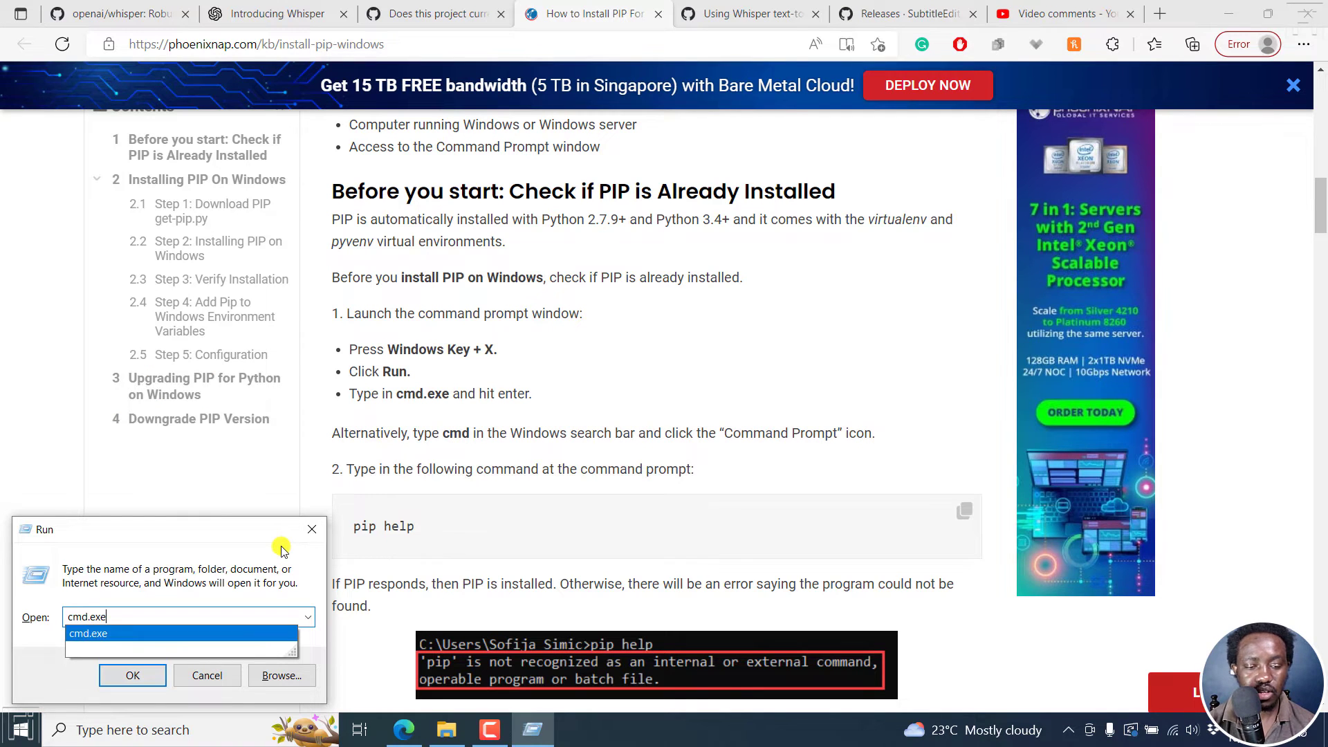
{"action": "key", "text": "Return"}
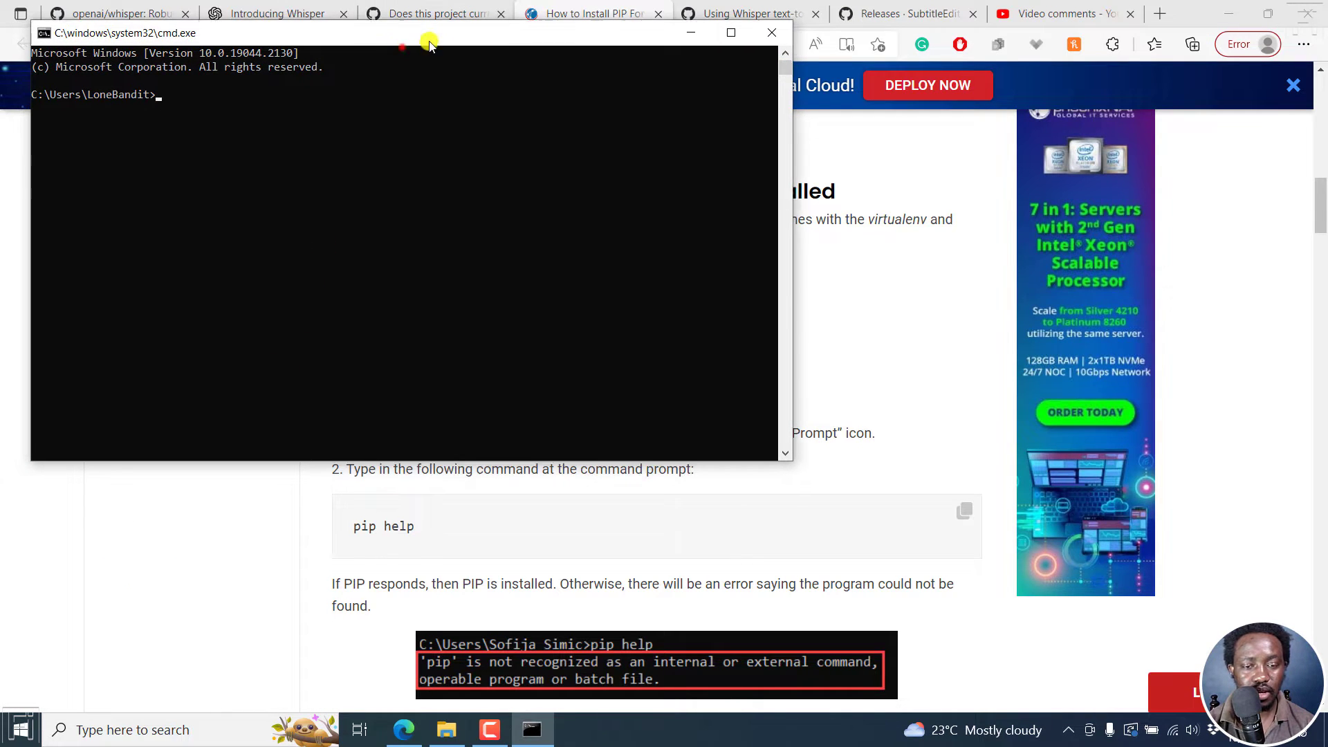
{"action": "left_click_drag", "start_coordinate": [415, 36], "coordinate": [758, 36]}
Copy the "pip help" command from the guide and run it in the command prompt.
{"action": "left_click", "coordinate": [159, 656]}
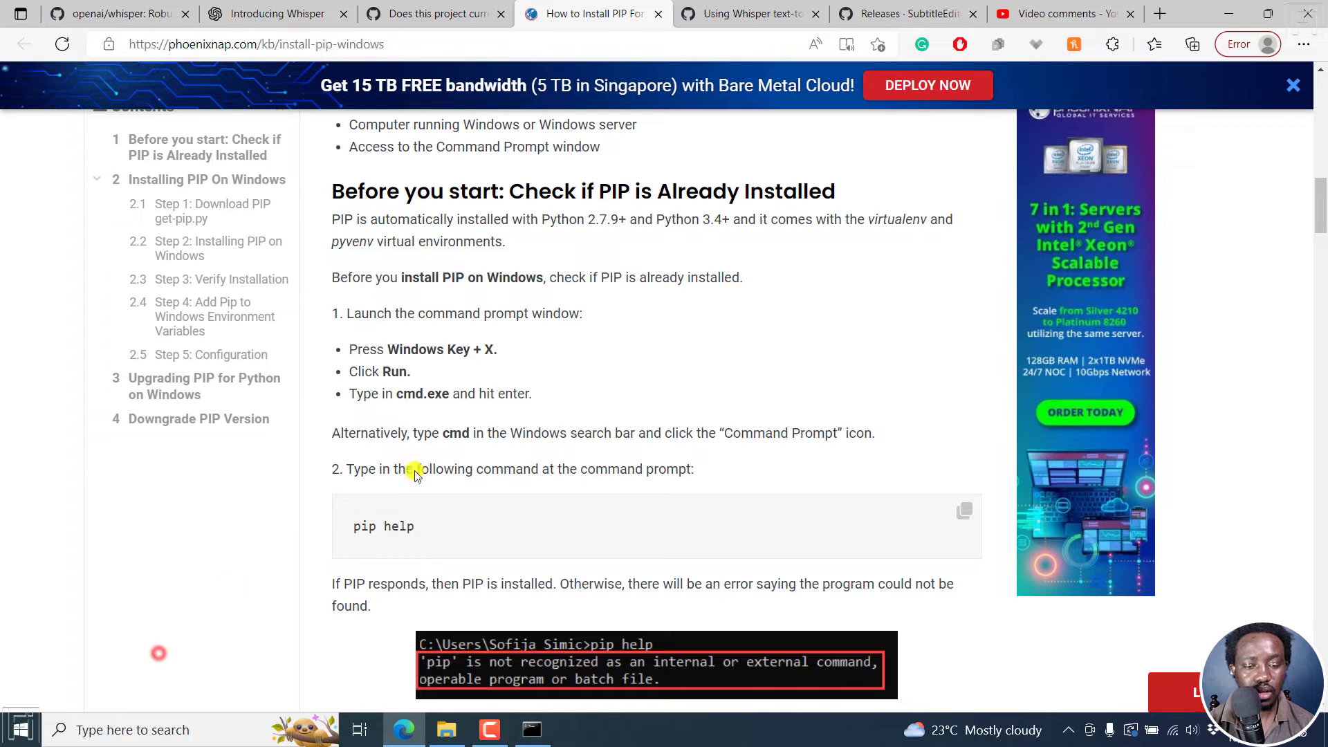
{"action": "left_click", "coordinate": [962, 529]}
{"action": "left_click", "coordinate": [533, 731]}
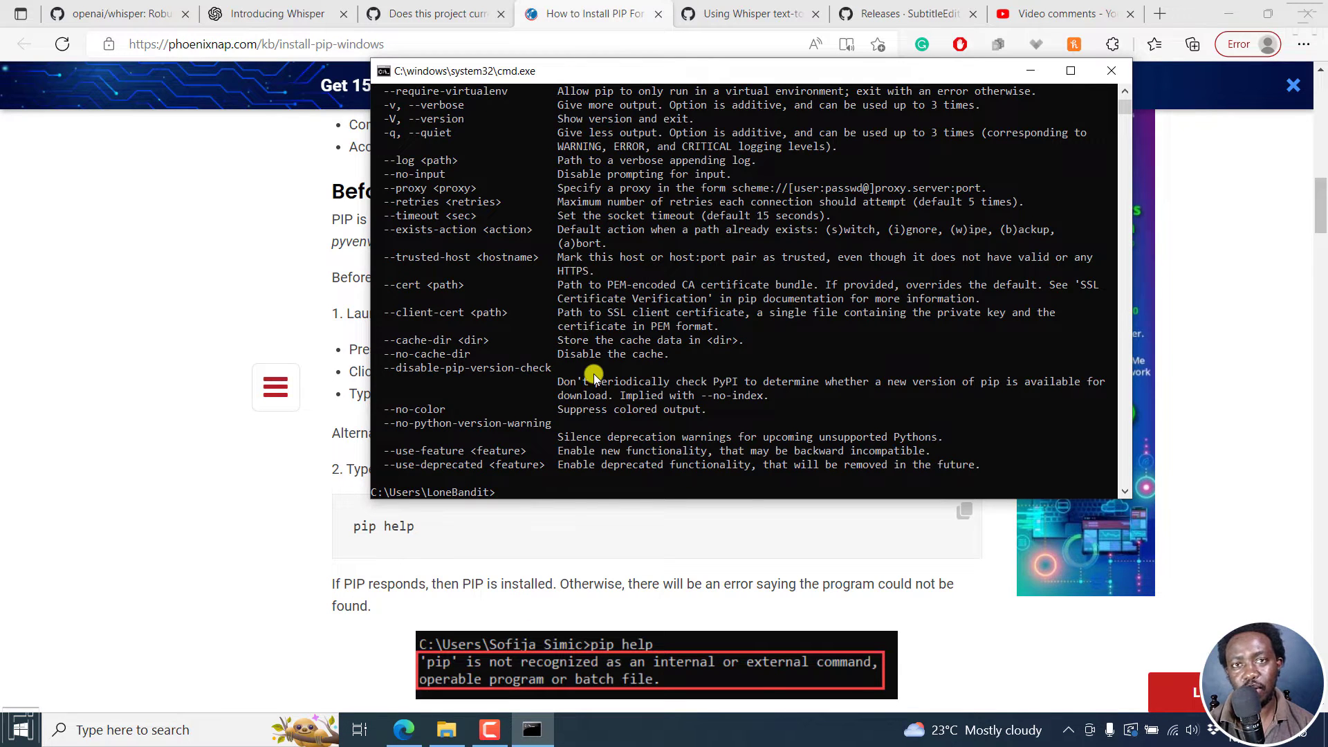
Read the guide's sections on downloading get-pip.py, installing PIP, verifying it and adding it to the environment variables.
{"action": "left_click", "coordinate": [133, 399]}
{"action": "scroll", "coordinate": [133, 399], "scroll_direction": "down", "scroll_amount": 8}
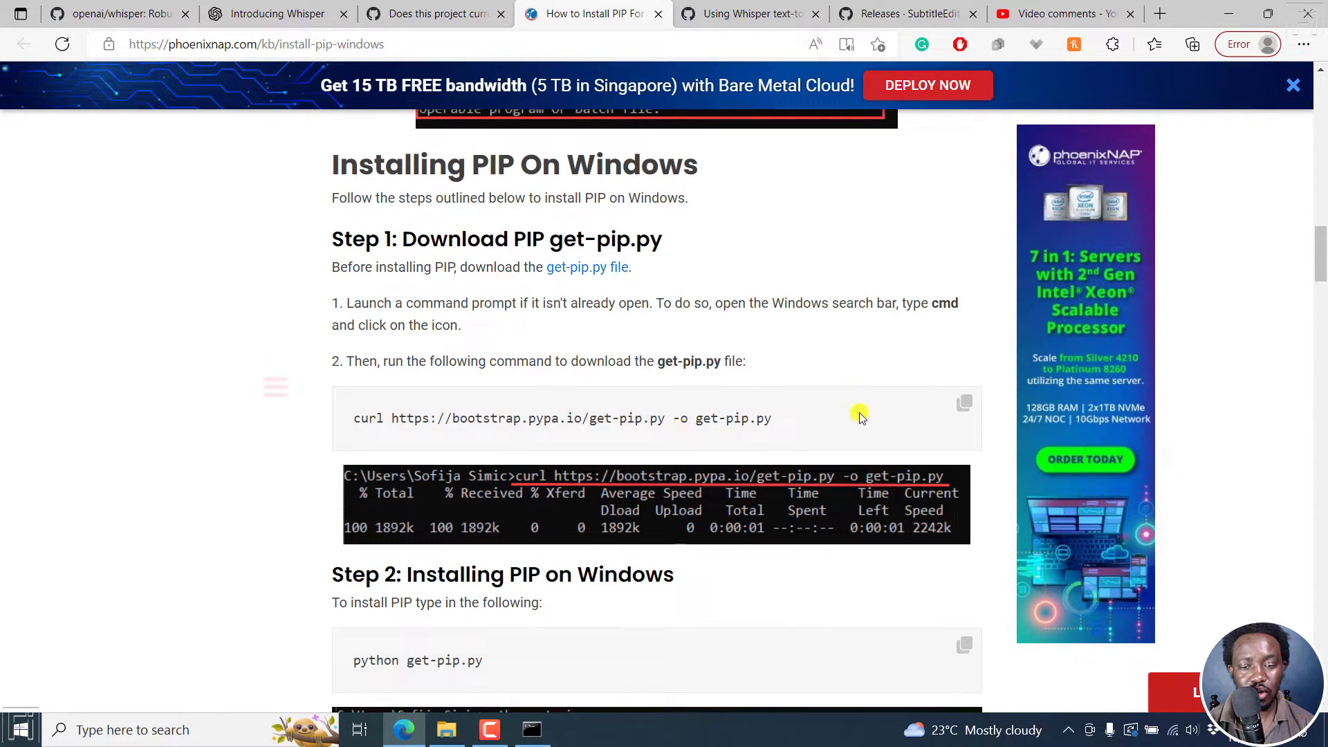
{"action": "left_click_drag", "start_coordinate": [430, 178], "coordinate": [623, 166]}
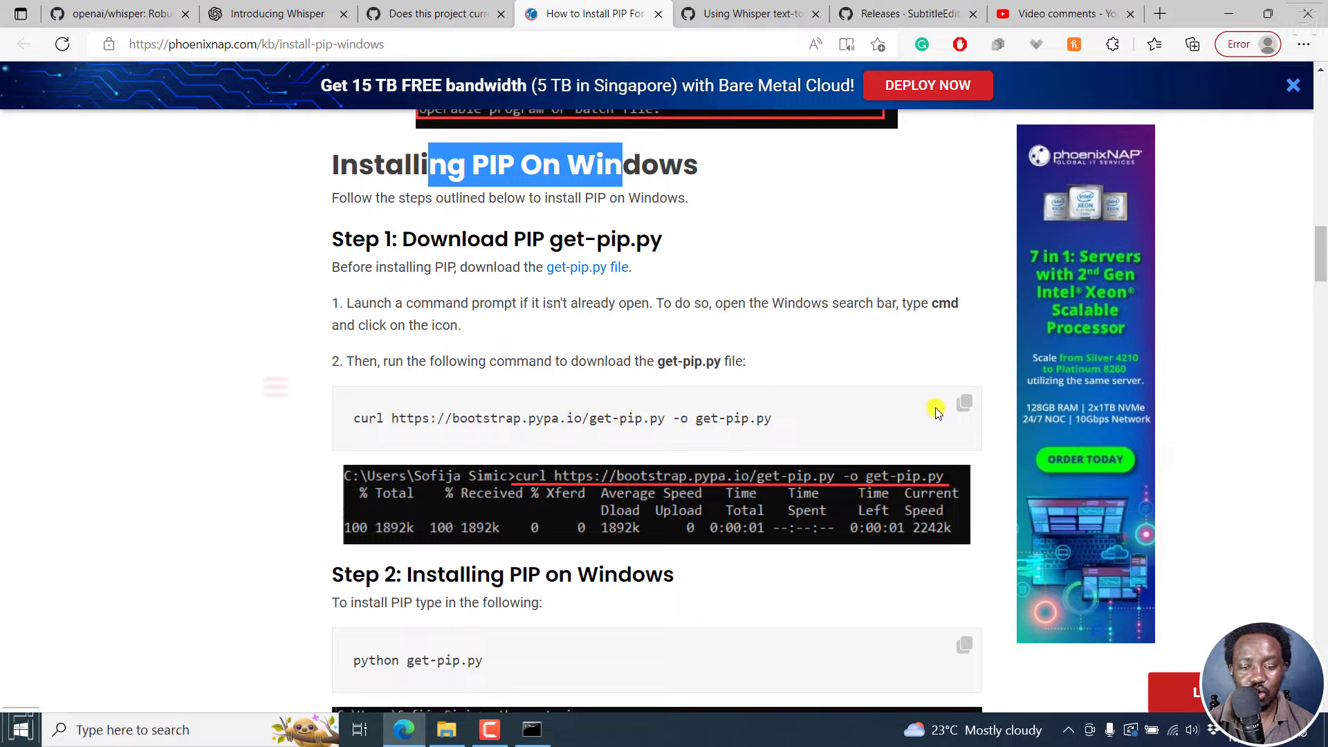
{"action": "scroll", "coordinate": [709, 448], "scroll_direction": "down", "scroll_amount": 2}
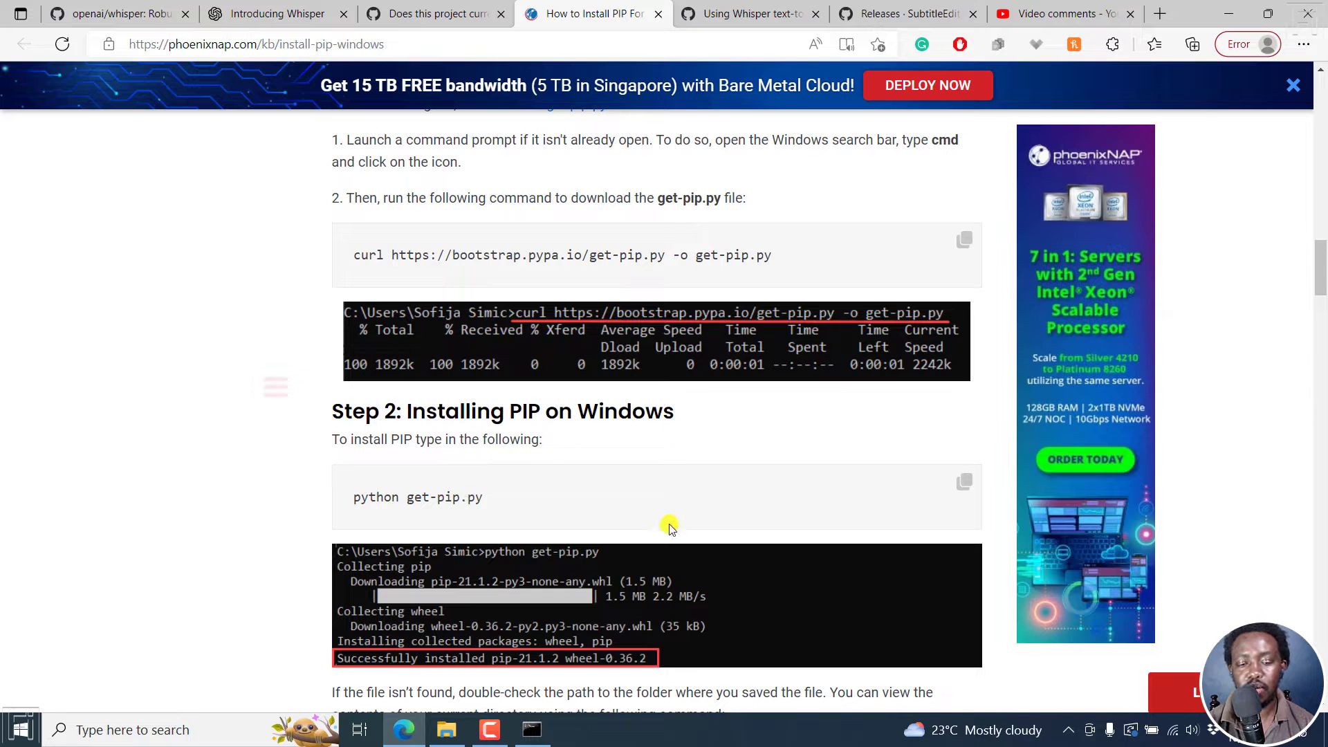
{"action": "scroll", "coordinate": [669, 525], "scroll_direction": "down", "scroll_amount": 5}
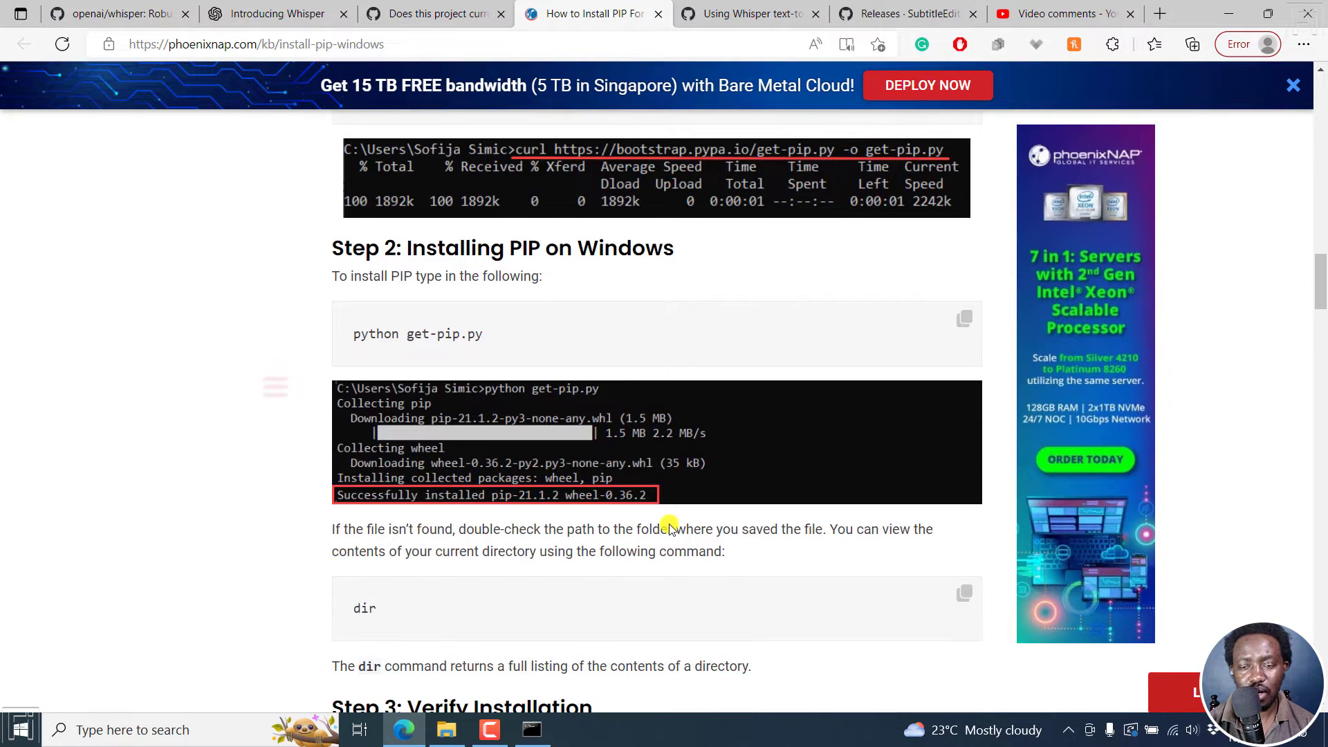
{"action": "scroll", "coordinate": [669, 526], "scroll_direction": "down", "scroll_amount": 1}
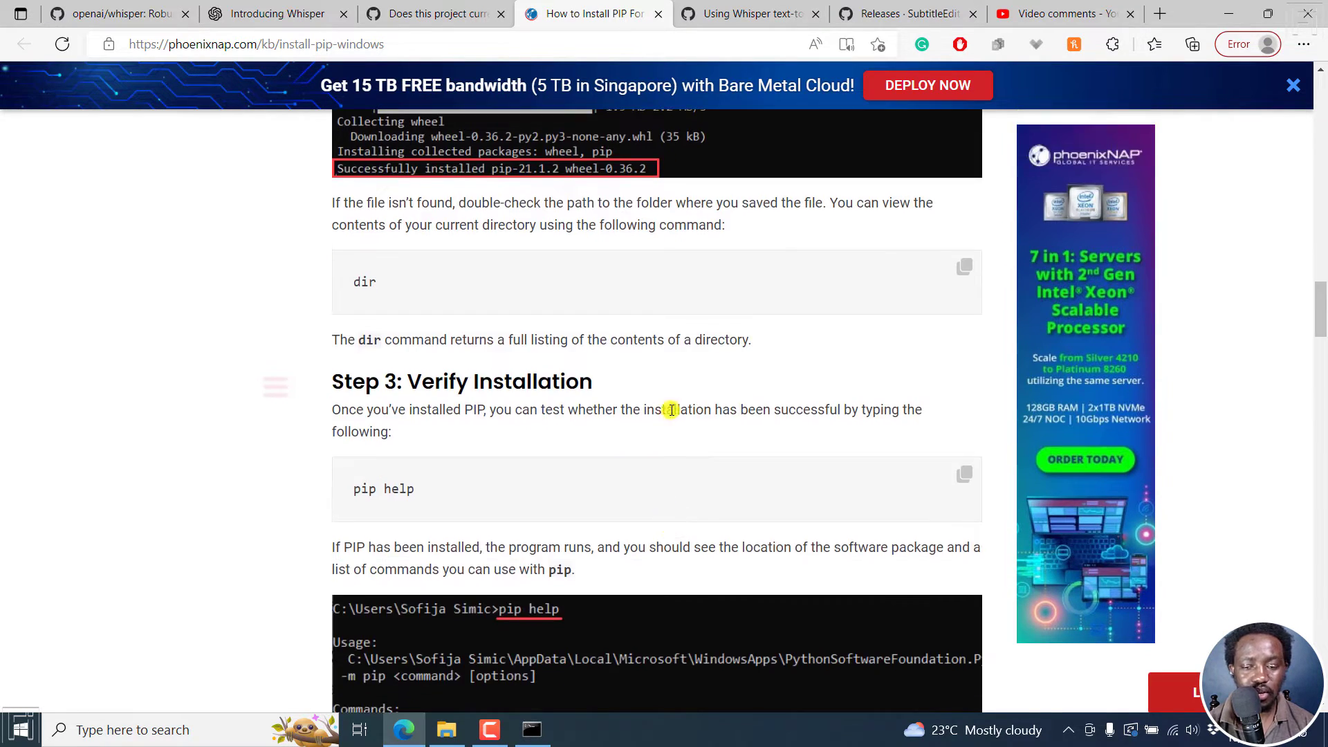
{"action": "scroll", "coordinate": [671, 409], "scroll_direction": "down", "scroll_amount": 4}
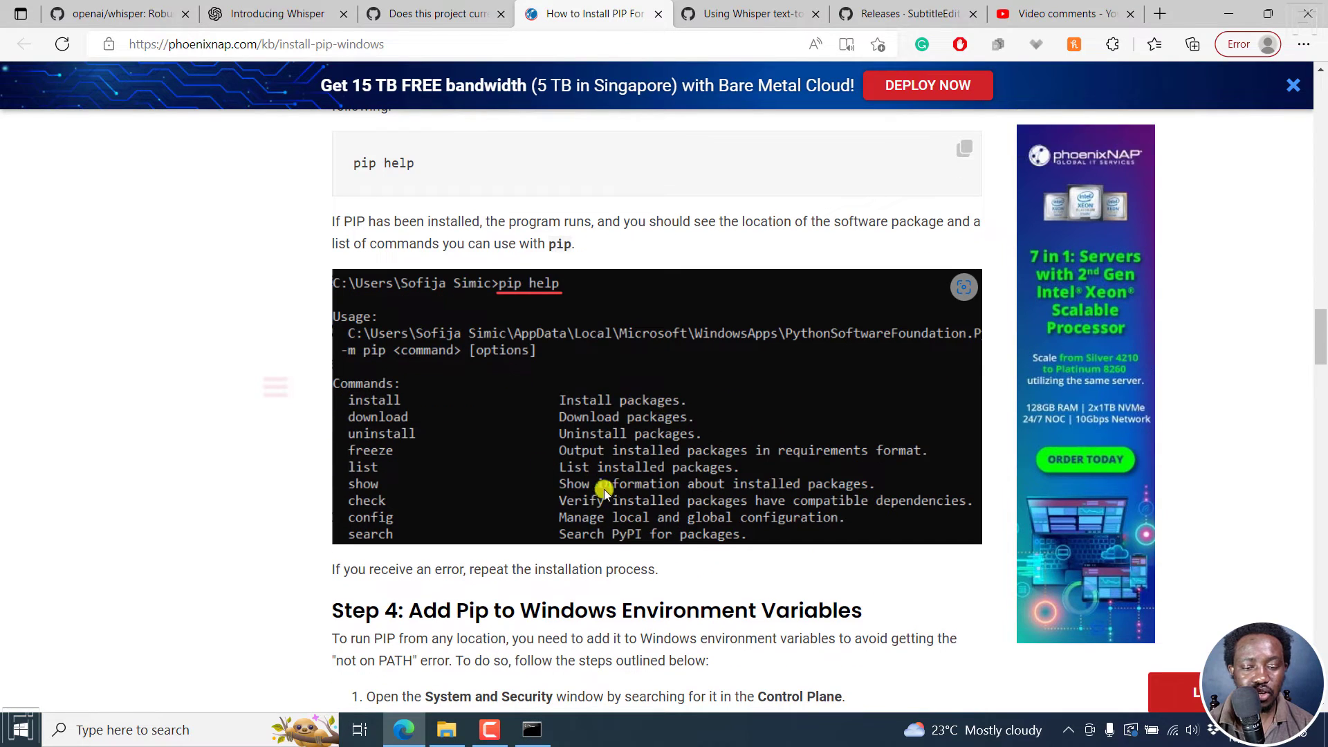
{"action": "scroll", "coordinate": [615, 505], "scroll_direction": "down", "scroll_amount": 2}
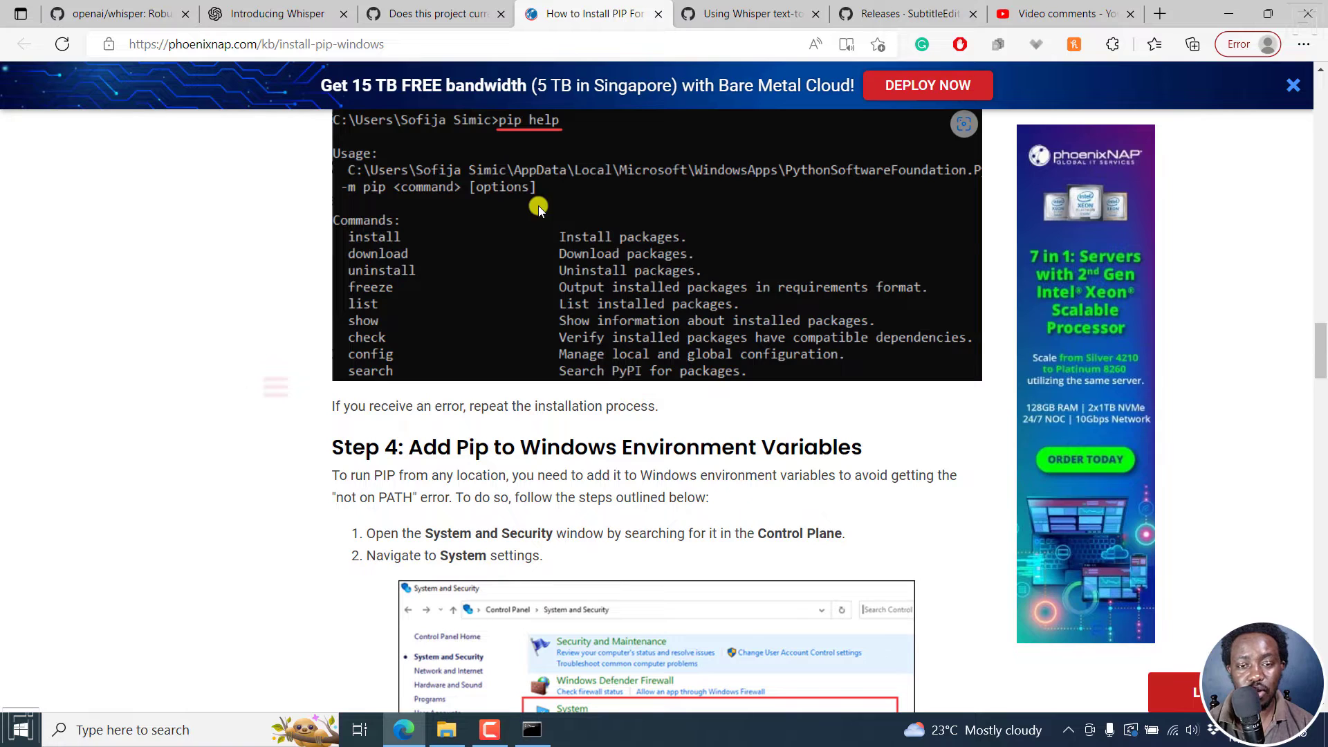
Return to the GitHub discussion and highlight the instruction for installing Whisper from the command line.
{"action": "left_click", "coordinate": [437, 8]}
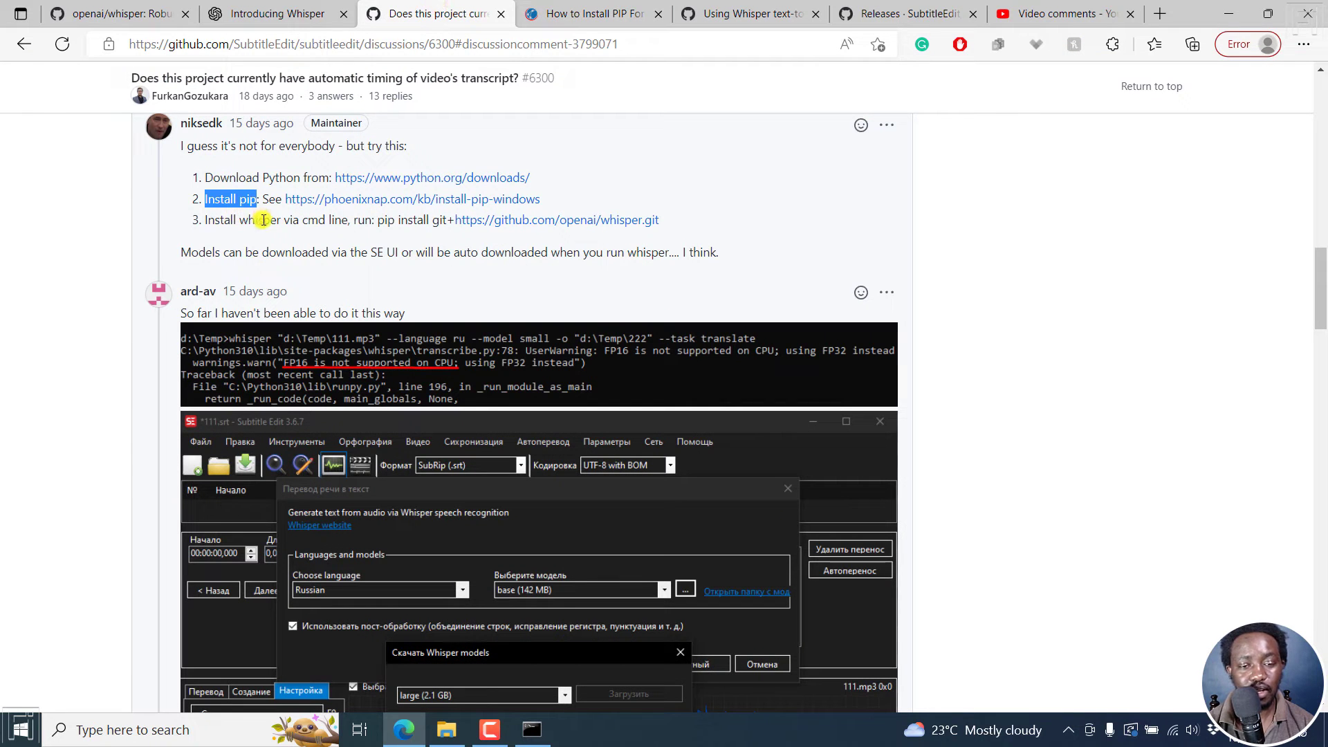
{"action": "left_click_drag", "start_coordinate": [263, 219], "coordinate": [377, 220]}
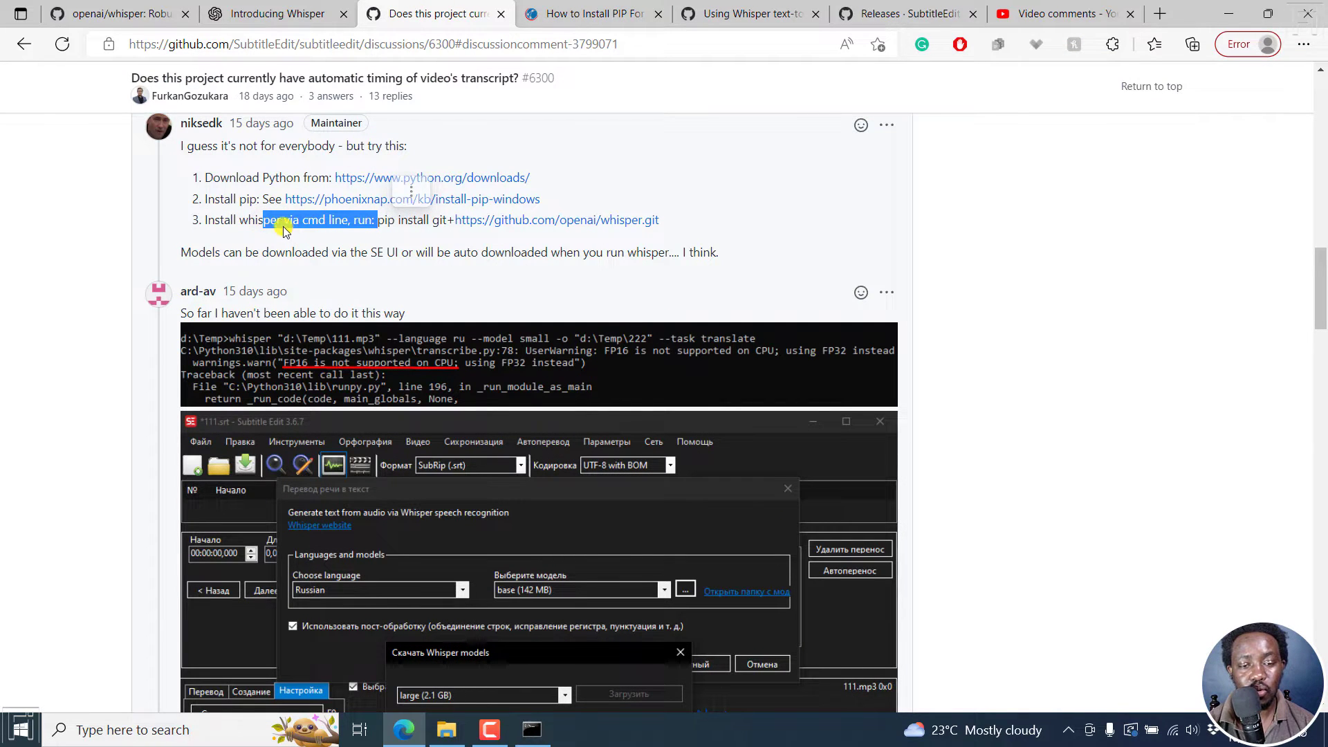
Close the old command prompt, open a fresh cmd window from the Windows search and move it clear of the install instructions.
{"action": "left_click", "coordinate": [531, 730]}
{"action": "left_click", "coordinate": [1112, 70]}
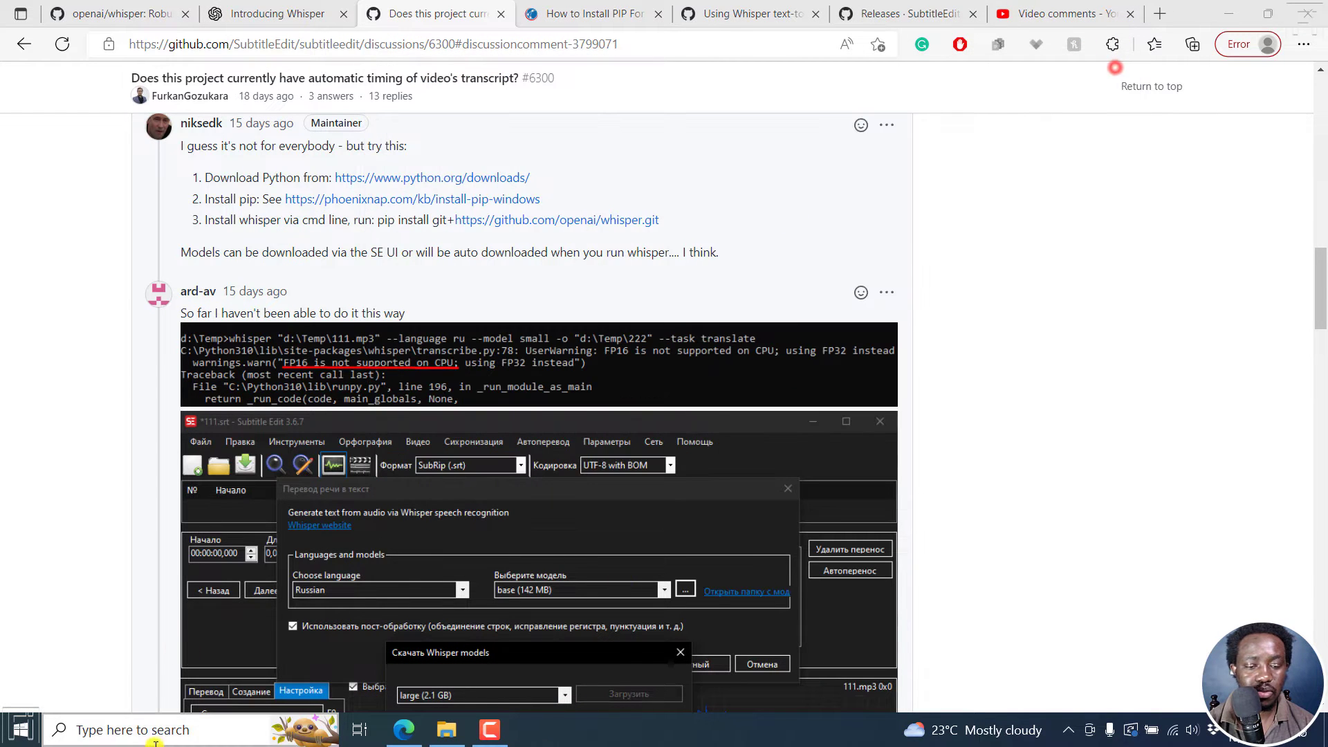
{"action": "left_click", "coordinate": [149, 733]}
{"action": "type", "text": "cmd"}
{"action": "key", "text": "Return"}
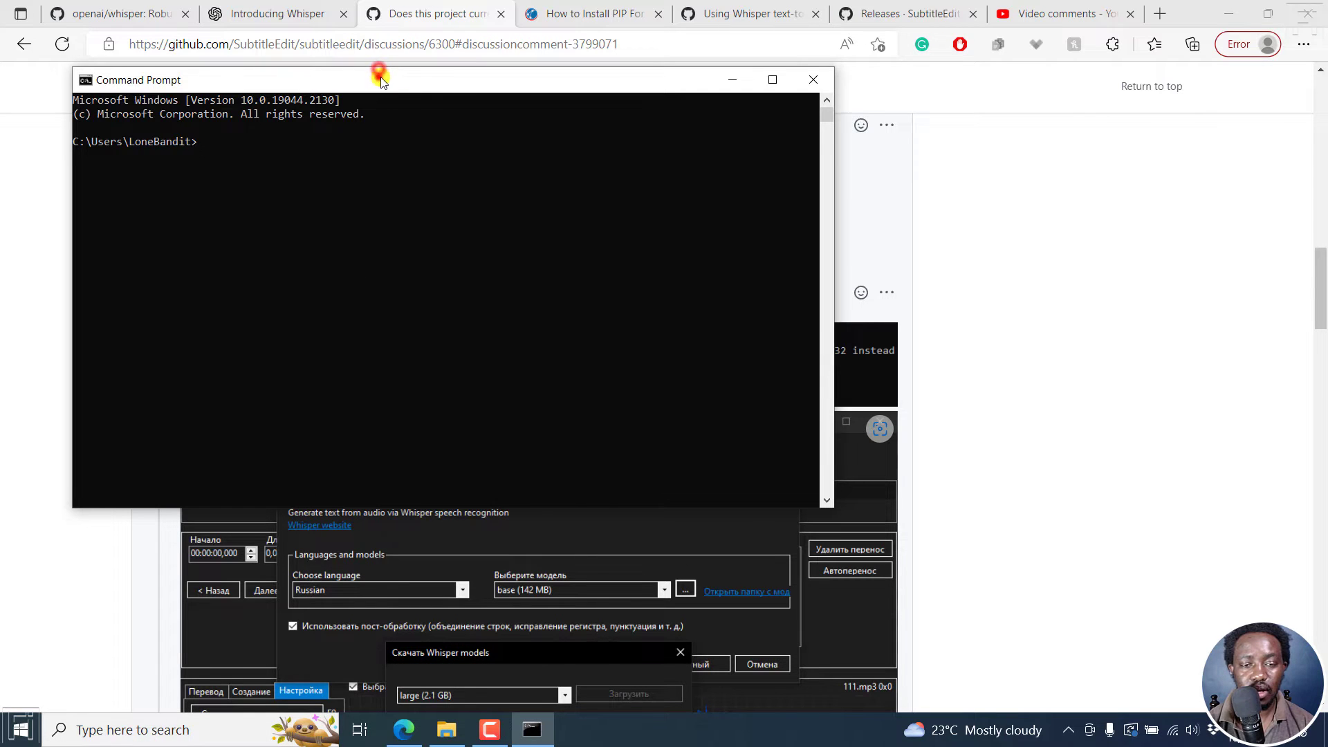
{"action": "left_click_drag", "start_coordinate": [381, 81], "coordinate": [901, 177]}
{"action": "left_click", "coordinate": [385, 241]}
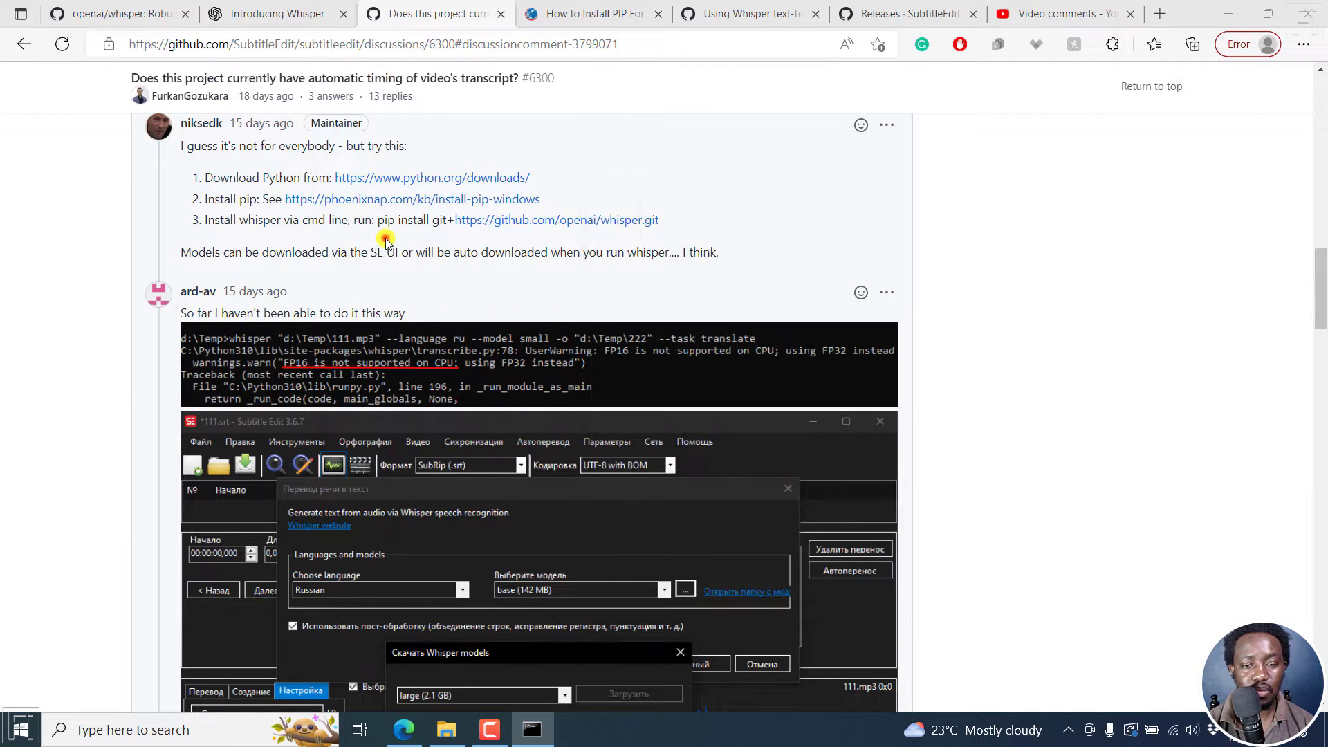
{"action": "left_click_drag", "start_coordinate": [376, 219], "coordinate": [205, 219]}
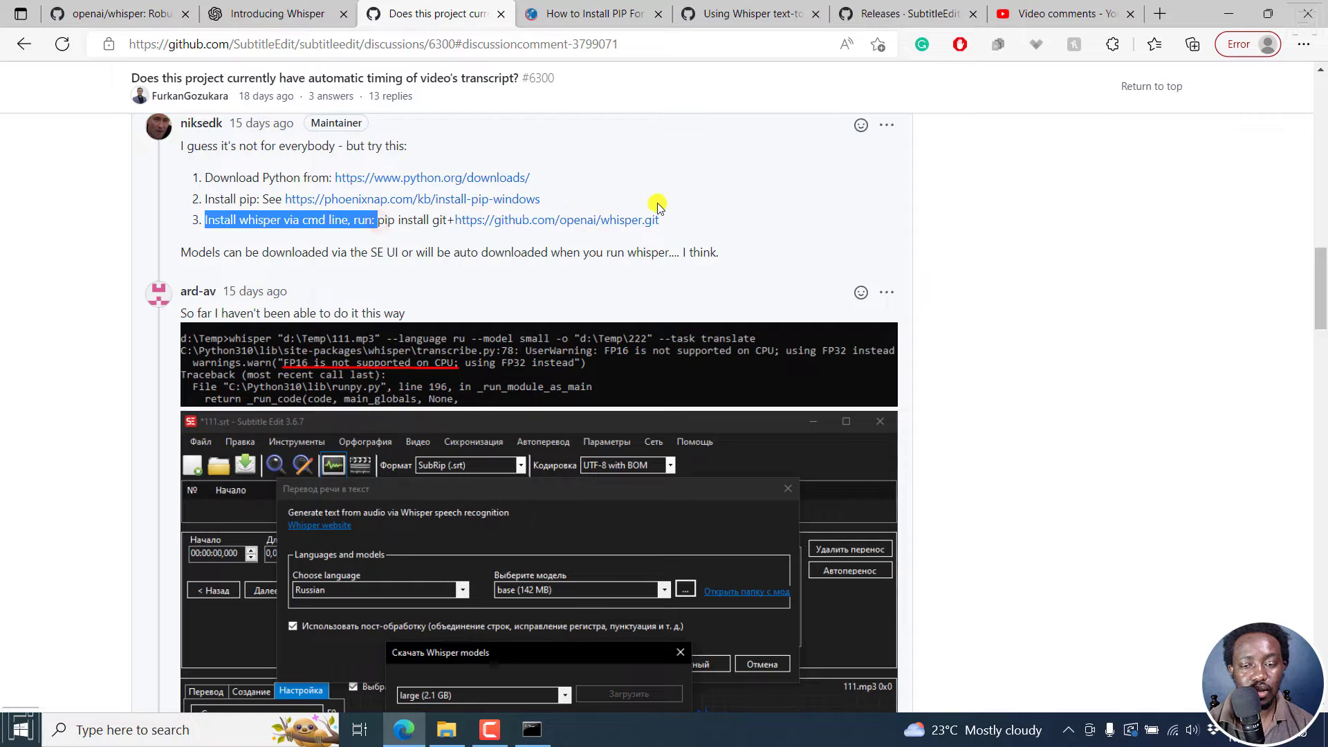
{"action": "left_click_drag", "start_coordinate": [657, 206], "coordinate": [658, 217]}
{"action": "right_click", "coordinate": [650, 222]}
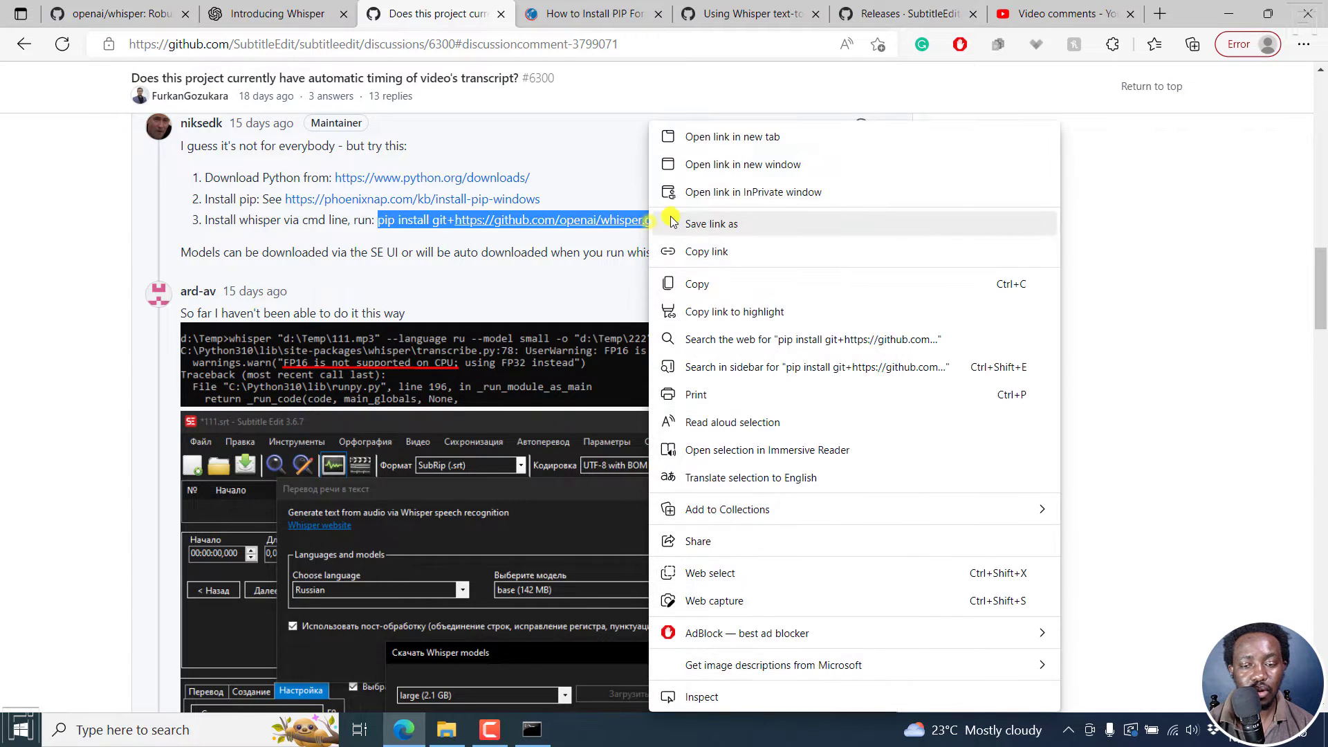
{"action": "left_click", "coordinate": [704, 252]}
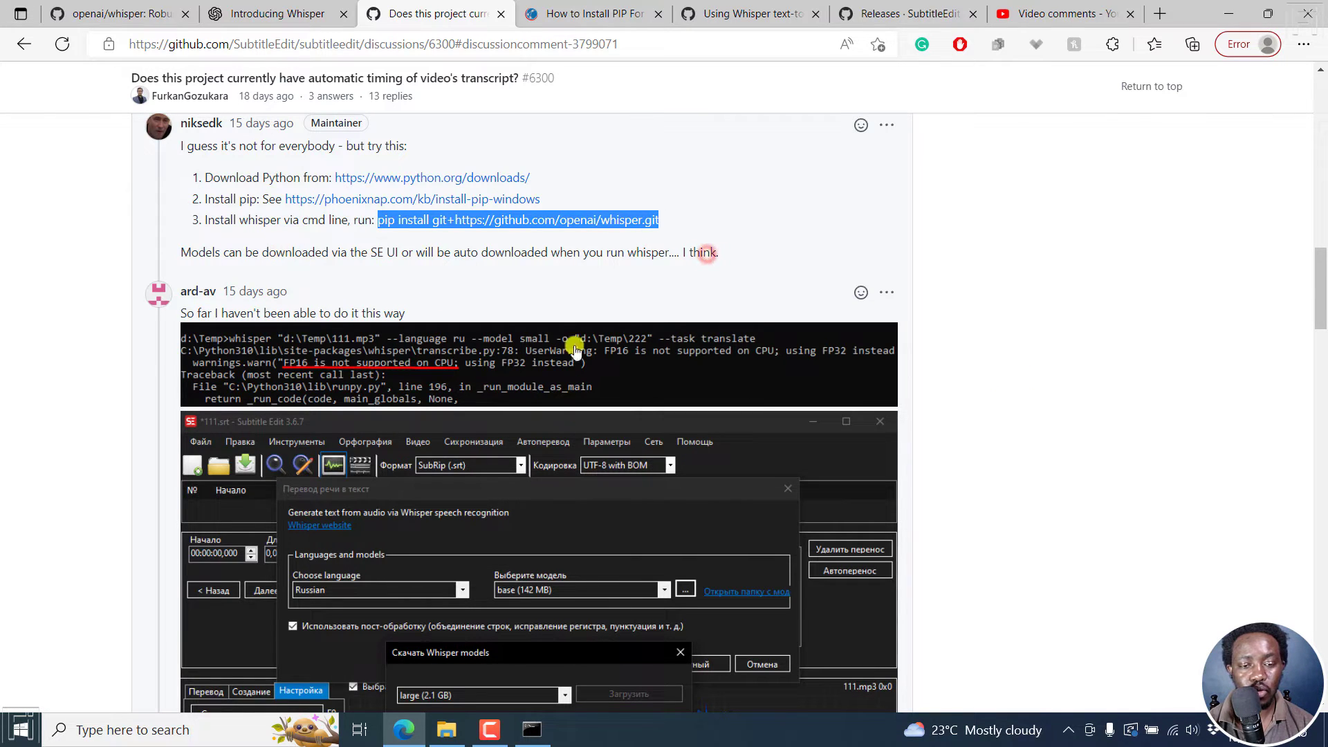
{"action": "left_click", "coordinate": [531, 730]}
{"action": "right_click", "coordinate": [853, 264]}
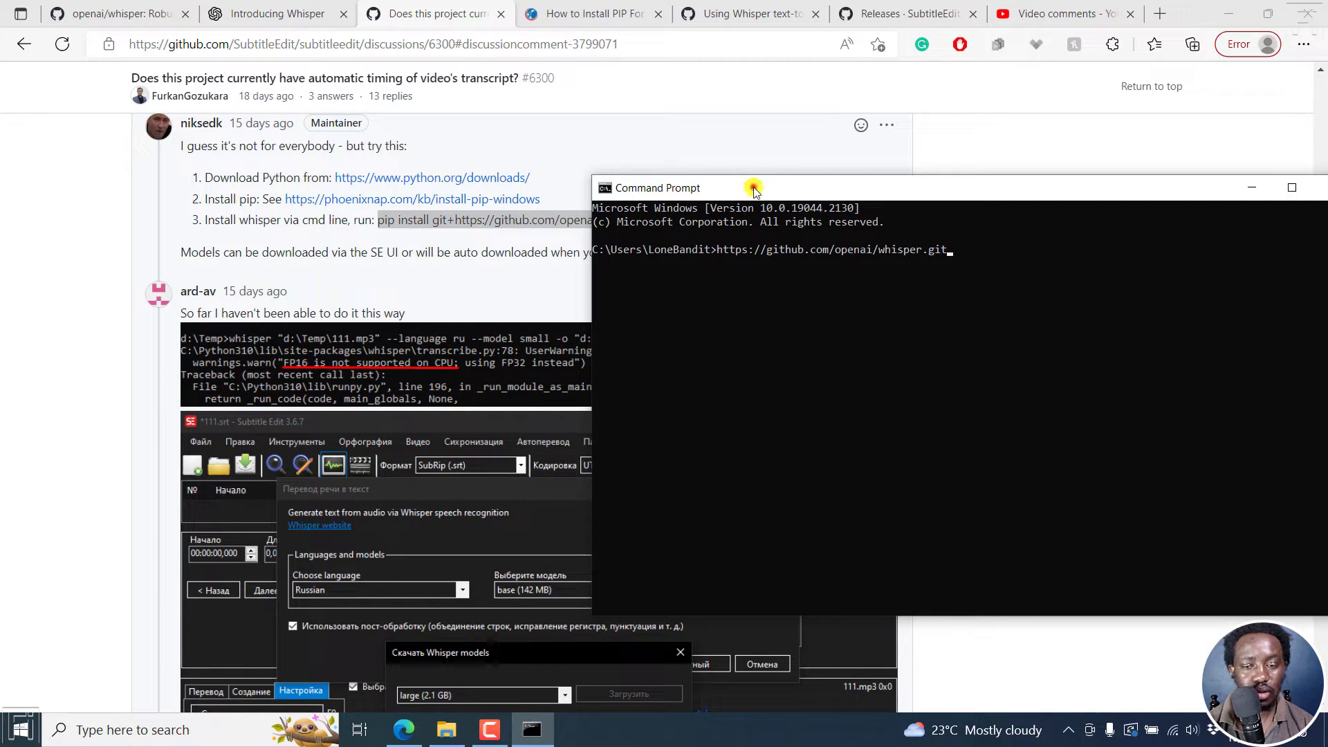
{"action": "left_click_drag", "start_coordinate": [754, 189], "coordinate": [758, 185]}
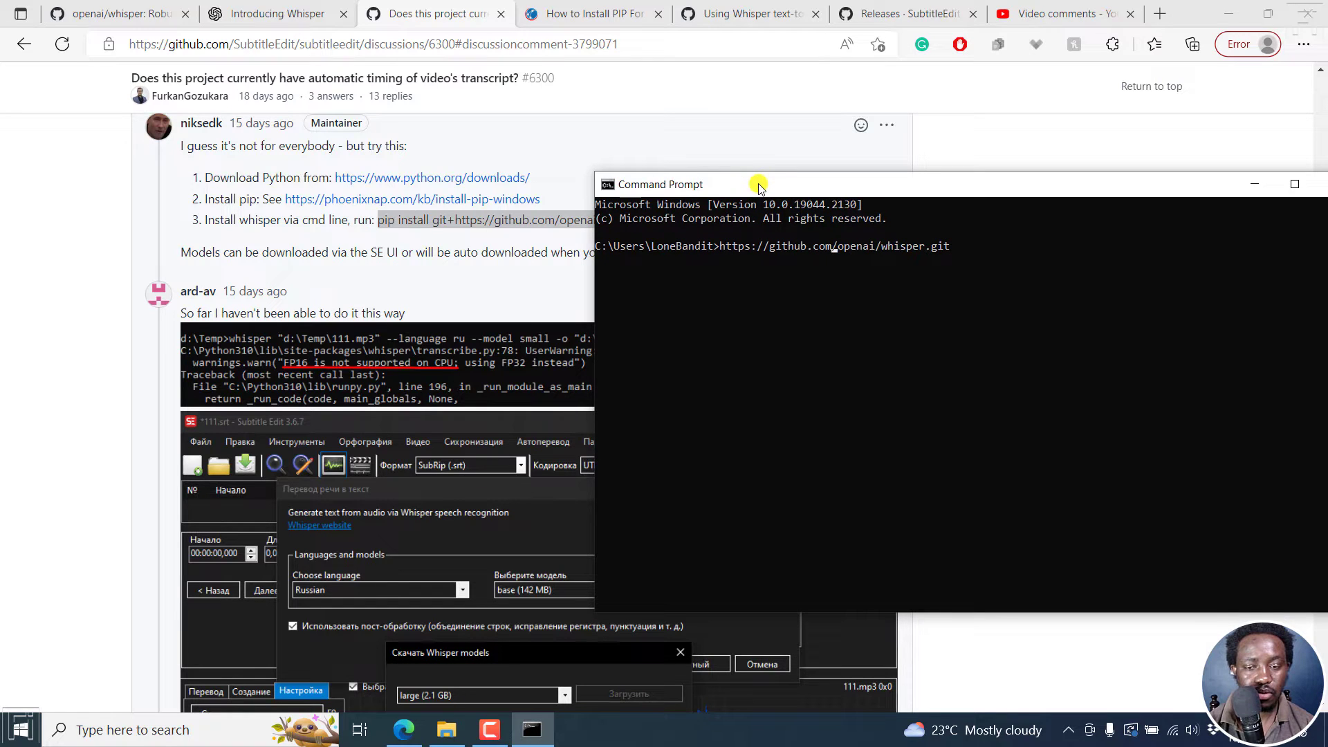
{"action": "key", "text": "Home"}
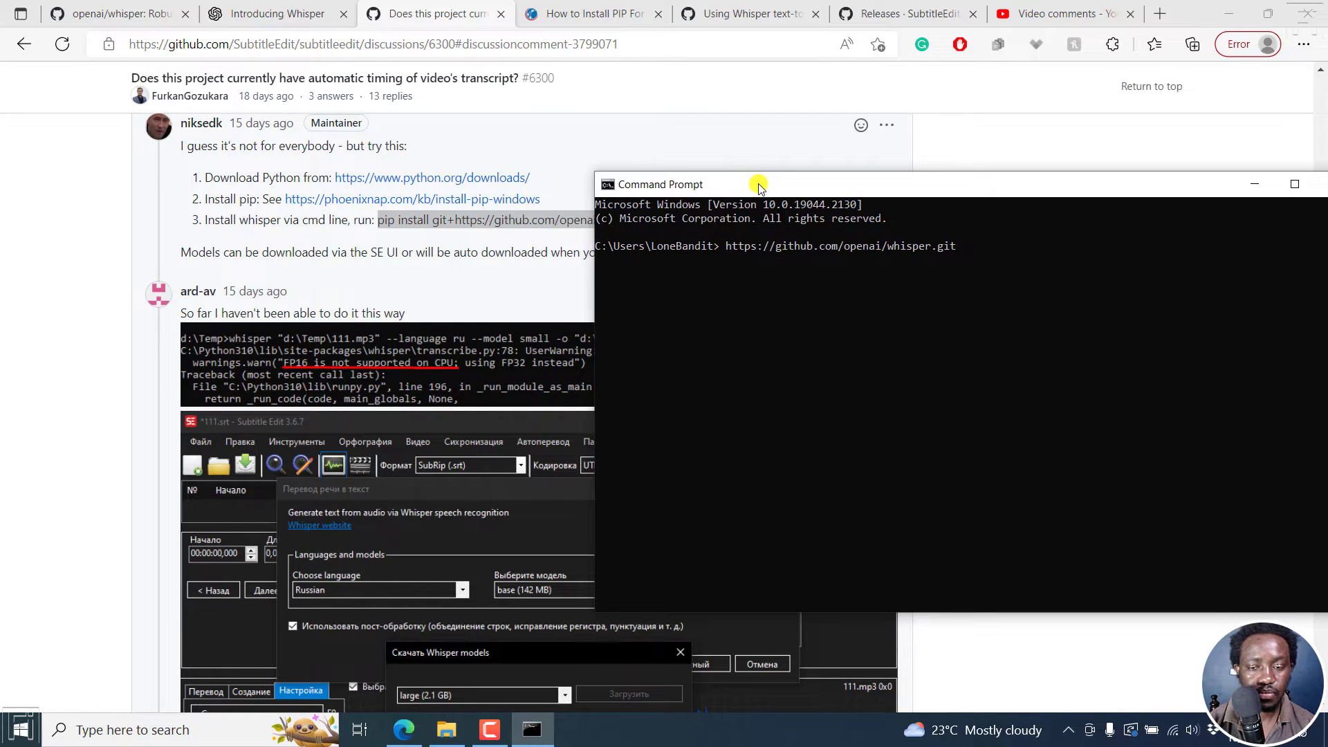
{"action": "type", "text": "pip im"}
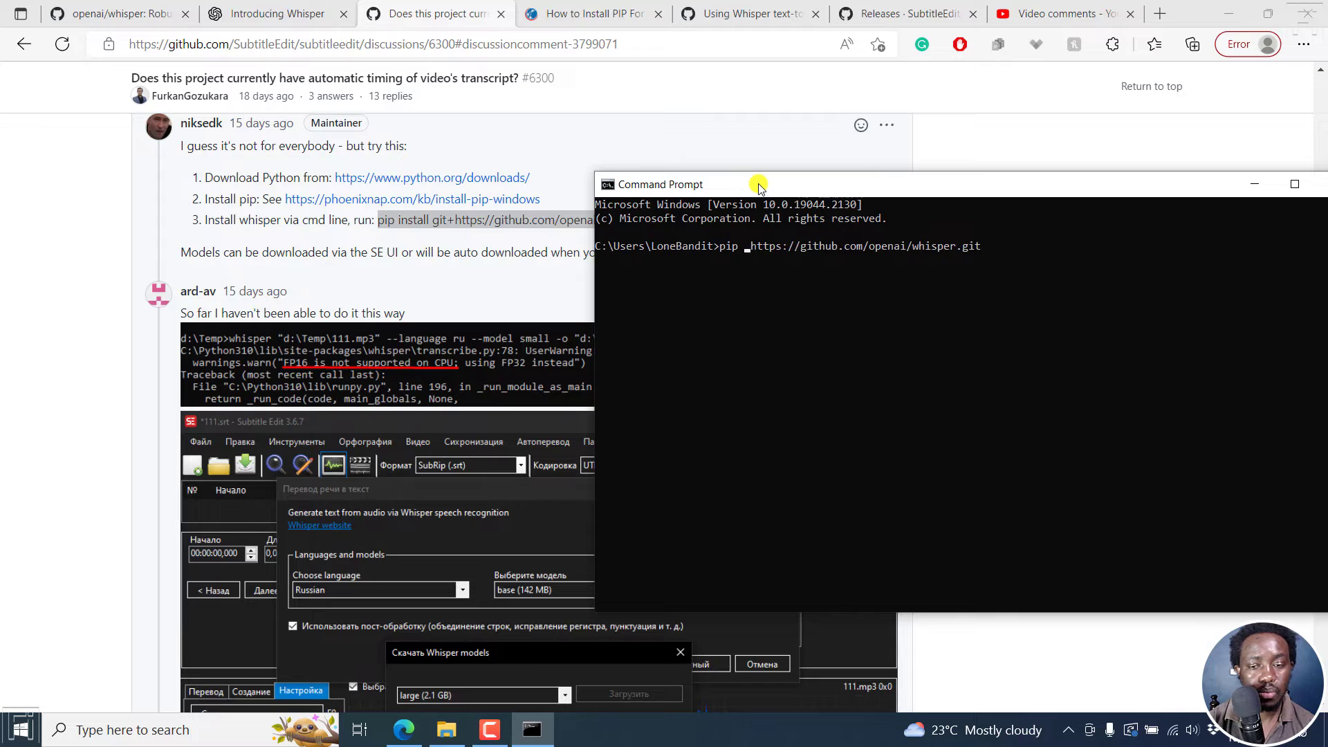
{"action": "type", "text": "stall tit"}
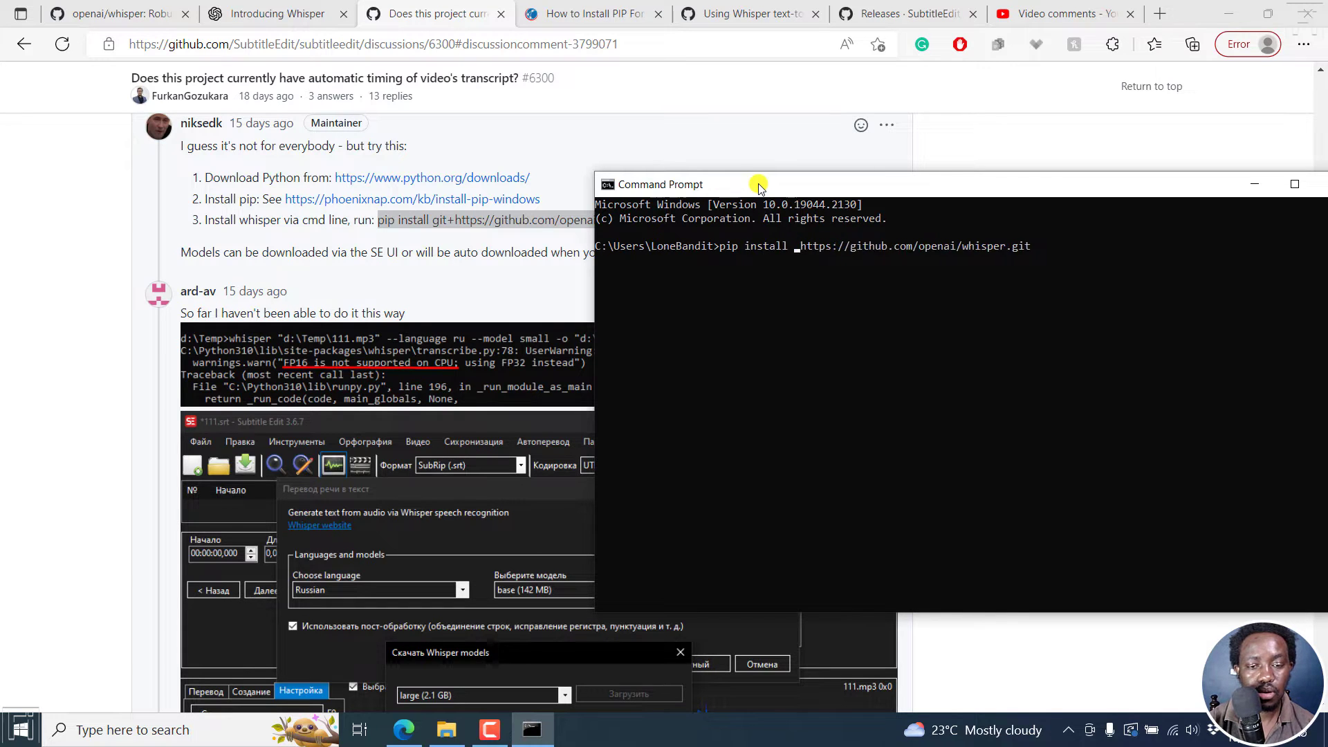
{"action": "key", "text": "BackSpace"}
{"action": "key", "text": "BackSpace"}
{"action": "key", "text": "BackSpace"}
{"action": "type", "text": "git"}
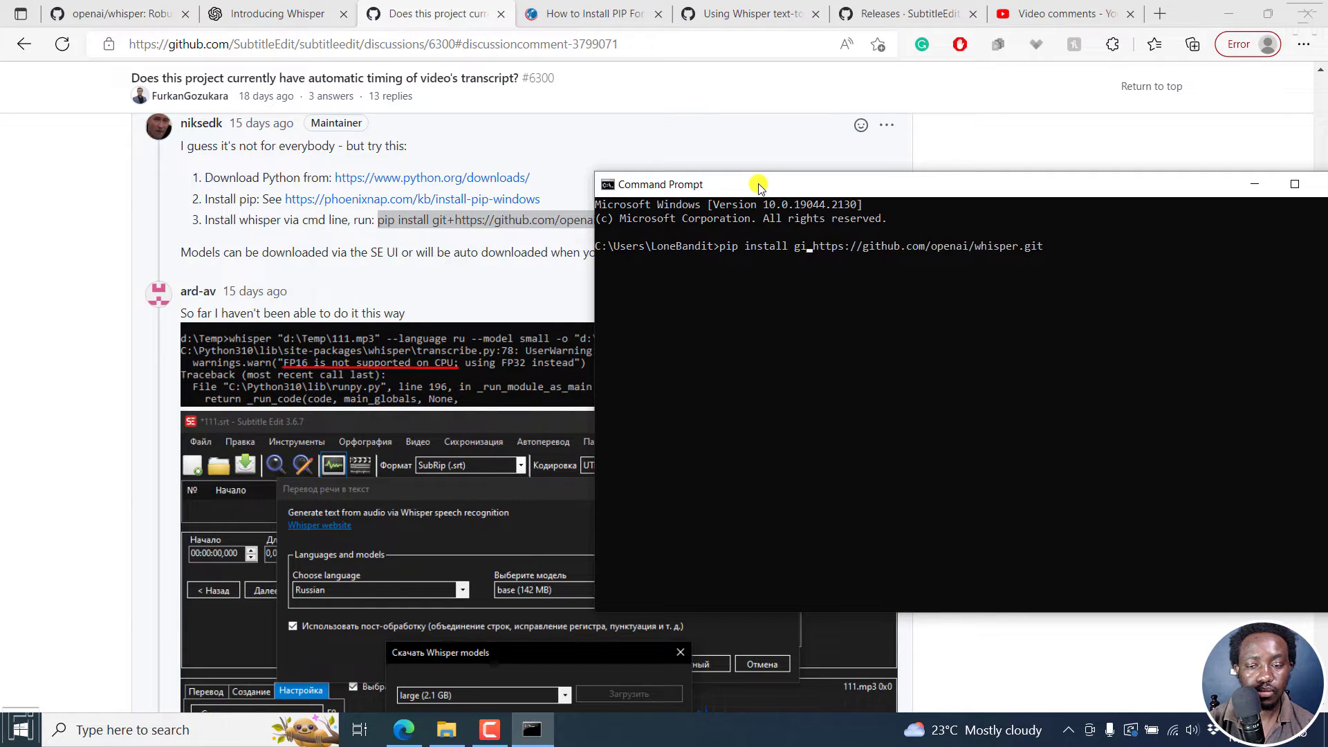
{"action": "type", "text": "+"}
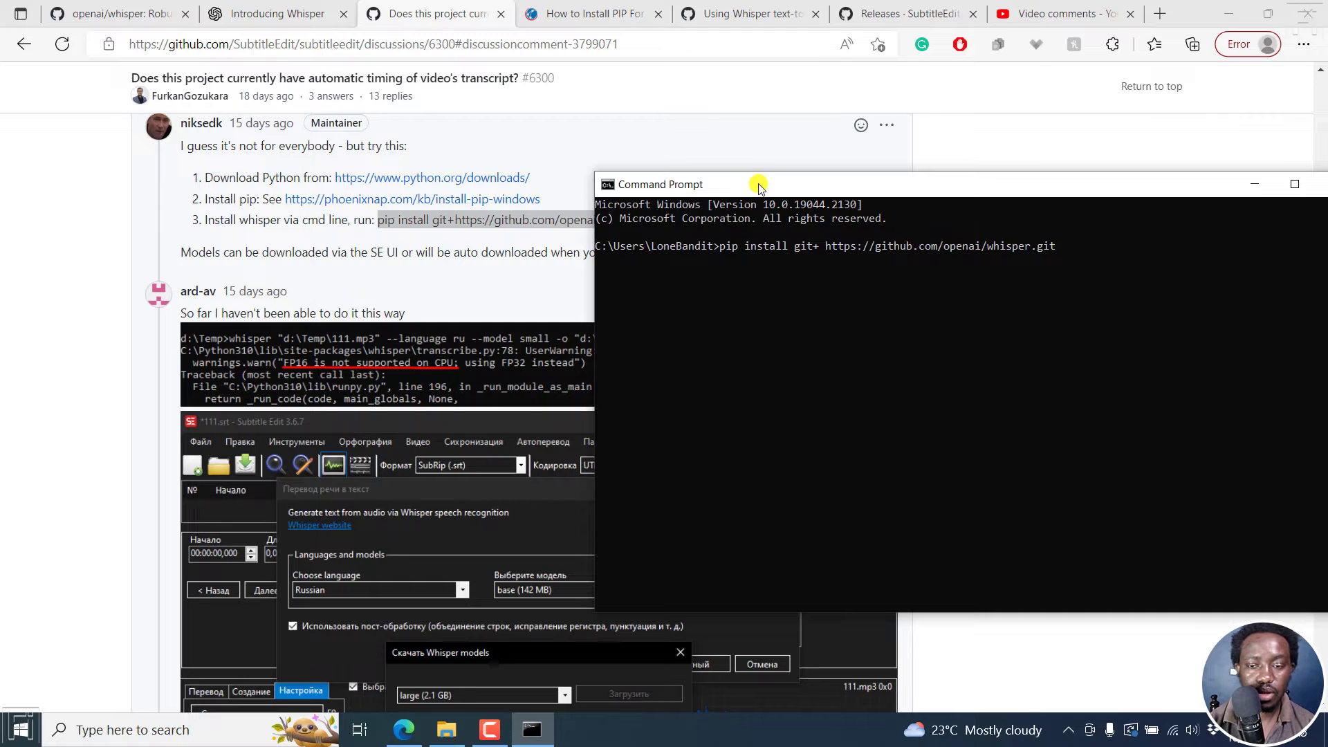
{"action": "key", "text": "BackSpace"}
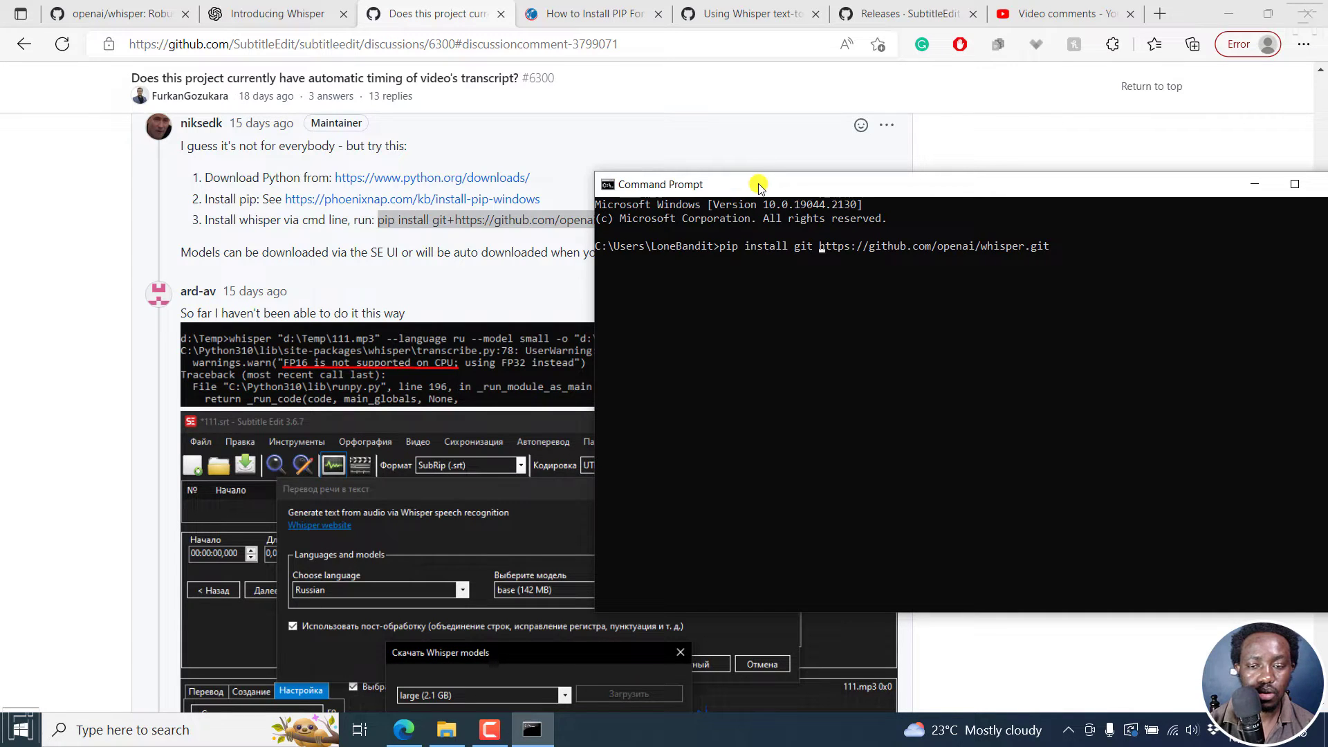
{"action": "key", "text": "BackSpace"}
{"action": "type", "text": "="}
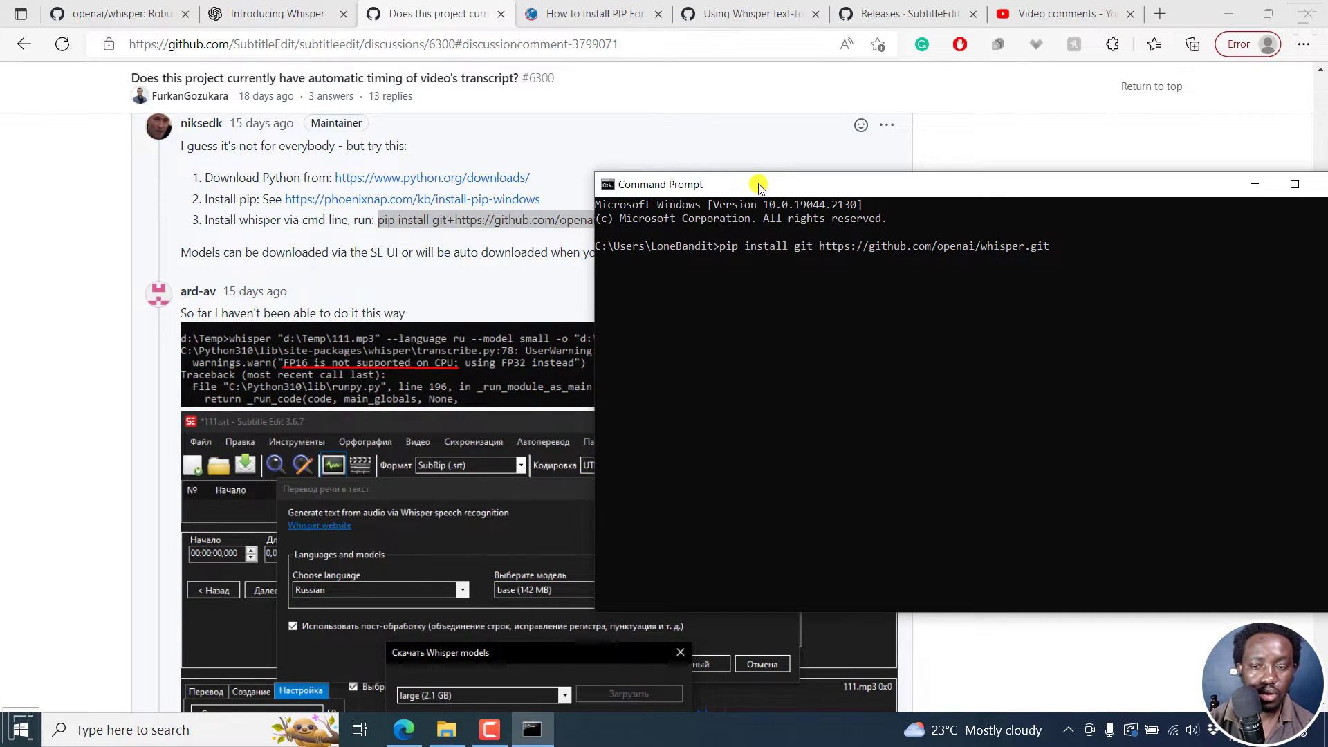
{"action": "key", "text": "BackSpace"}
{"action": "type", "text": "+"}
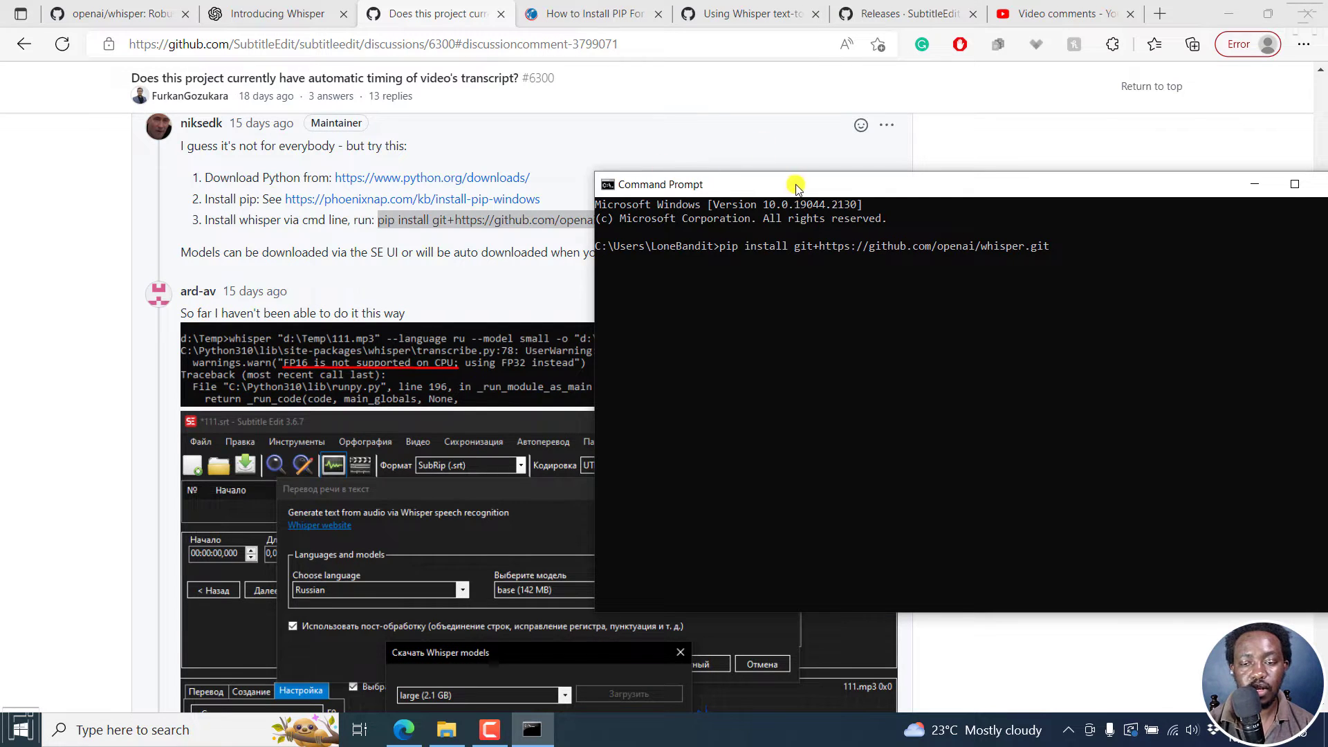
{"action": "left_click_drag", "start_coordinate": [804, 187], "coordinate": [947, 185]}
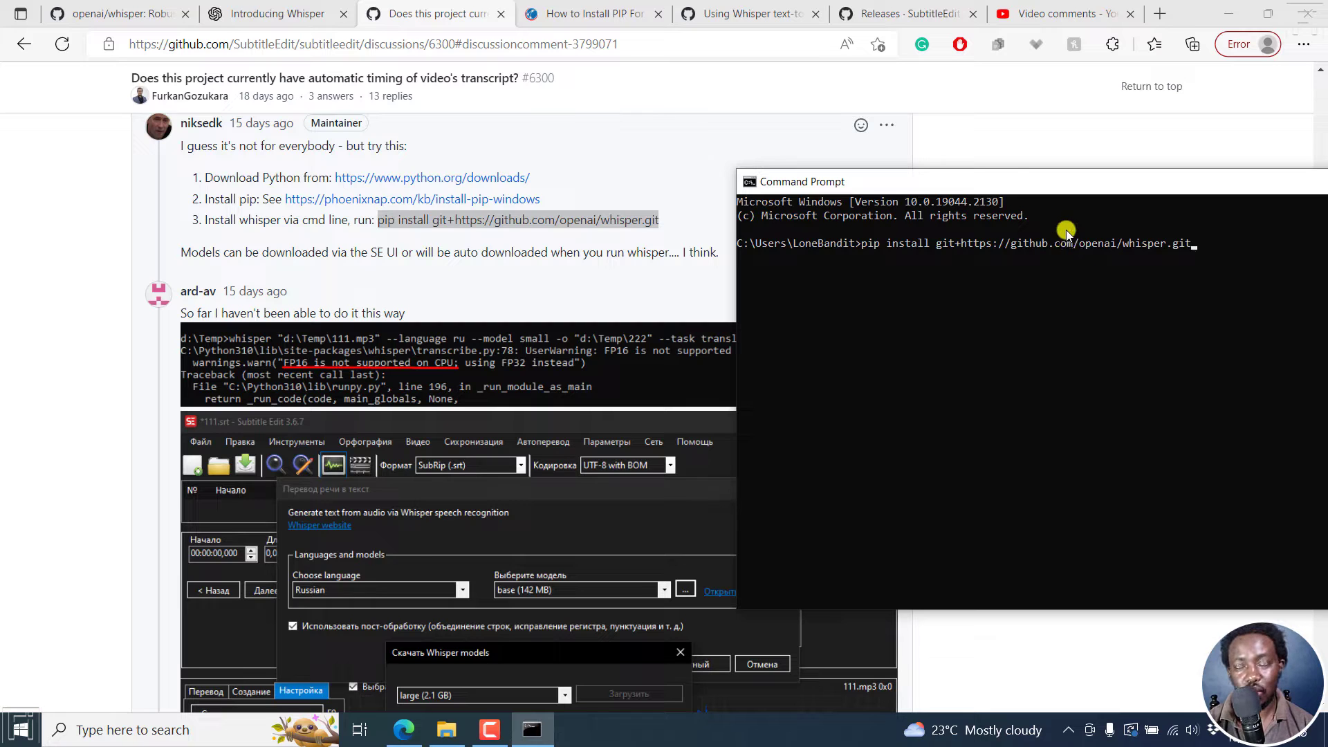
{"action": "left_click_drag", "start_coordinate": [1004, 184], "coordinate": [667, 251]}
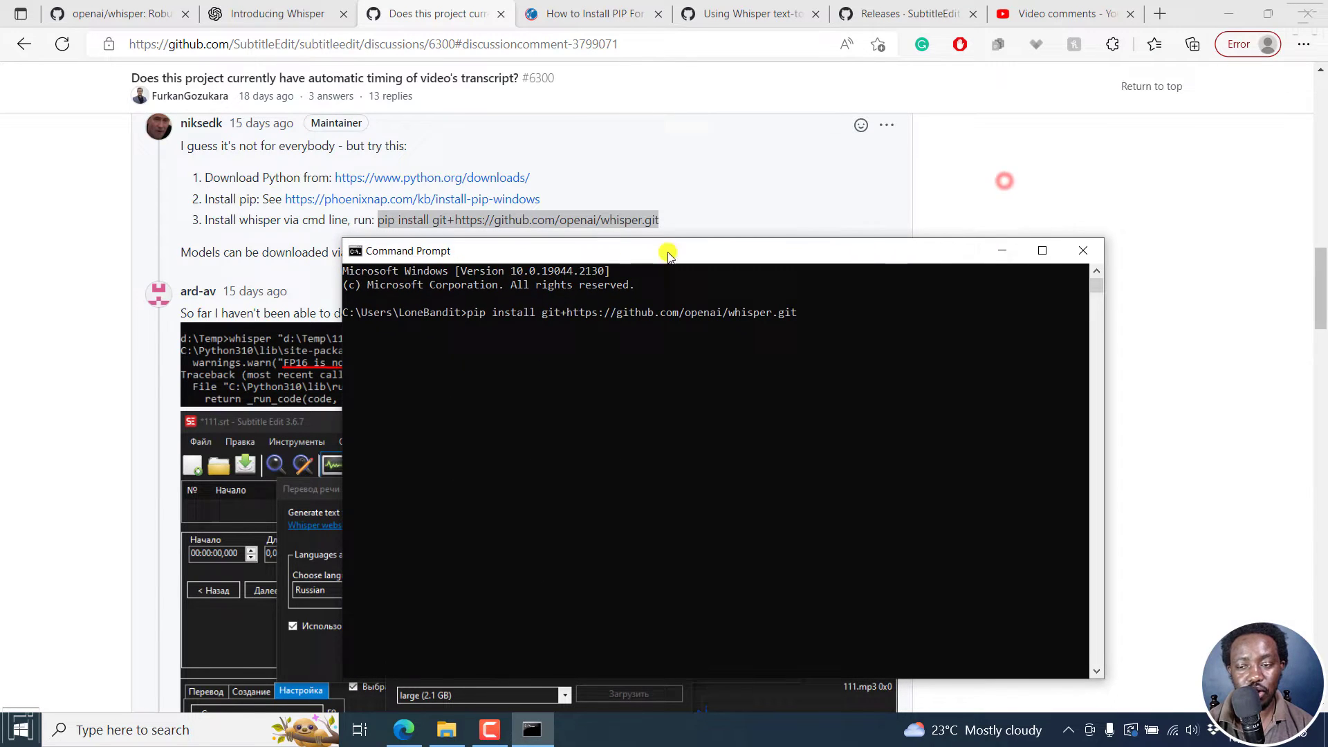
{"action": "left_click", "coordinate": [1084, 246]}
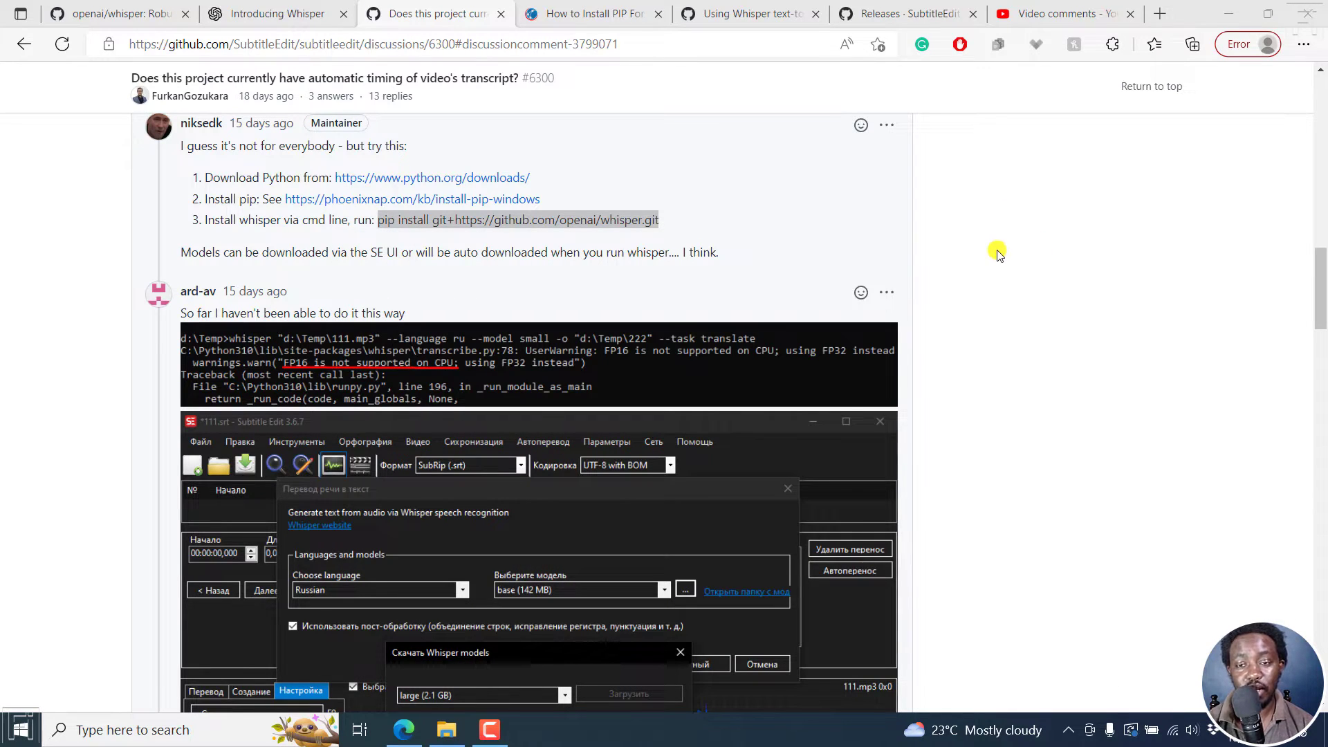
Read the Git for Windows advice in issue #6324 and check the Subtitle Edit releases page before returning to the discussion.
{"action": "left_click", "coordinate": [767, 10]}
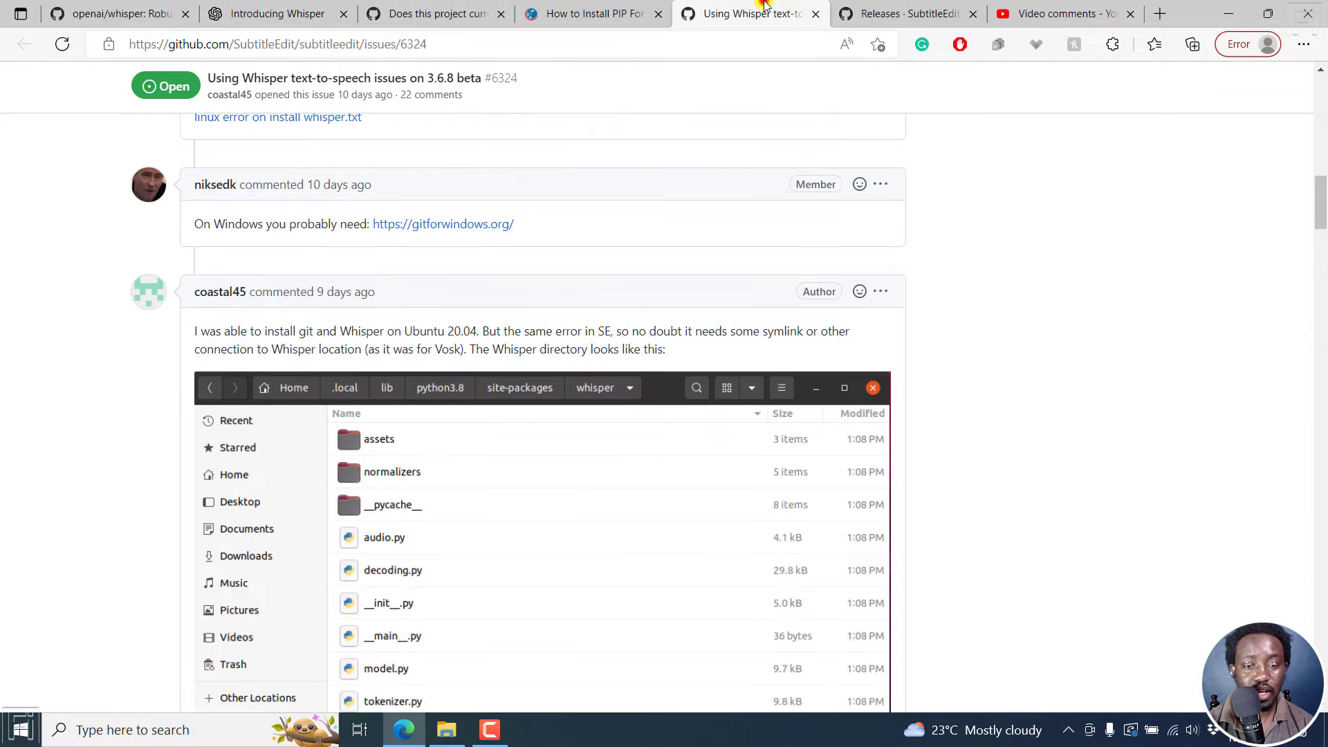
{"action": "left_click_drag", "start_coordinate": [190, 225], "coordinate": [367, 228]}
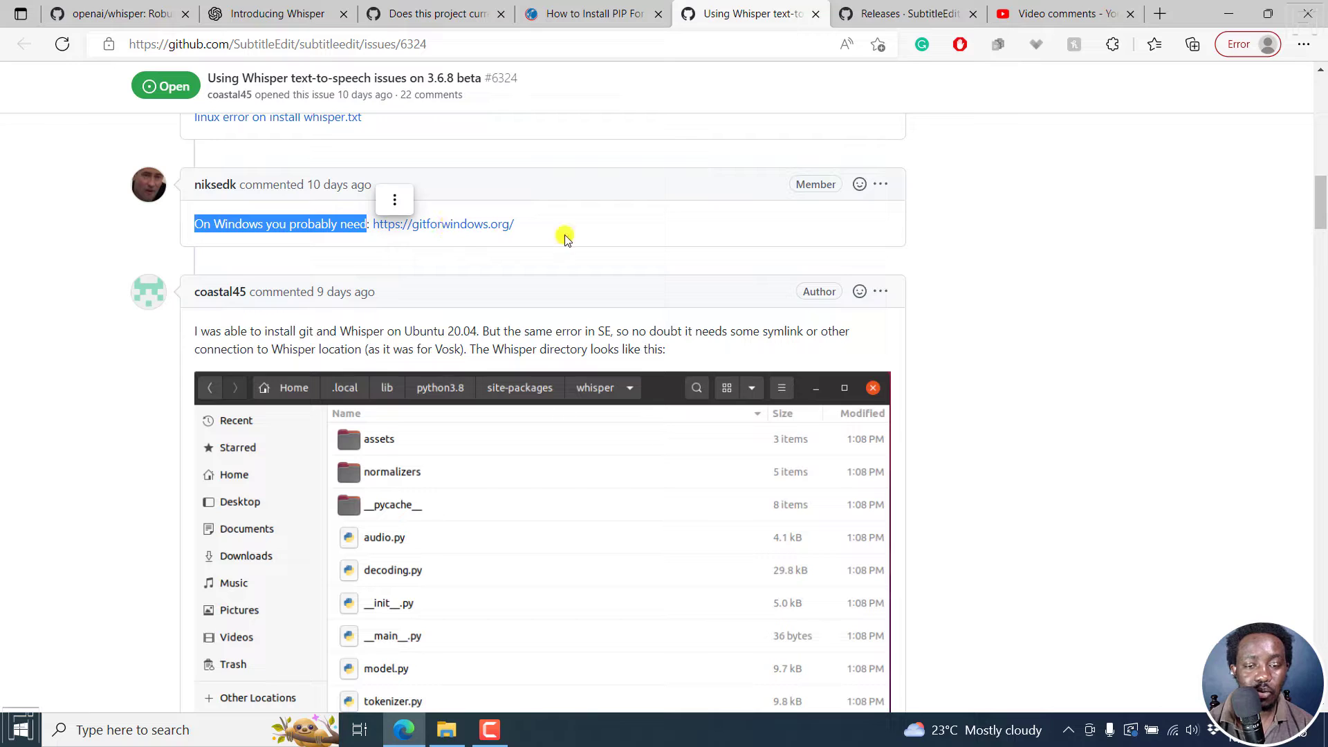
{"action": "left_click", "coordinate": [680, 224]}
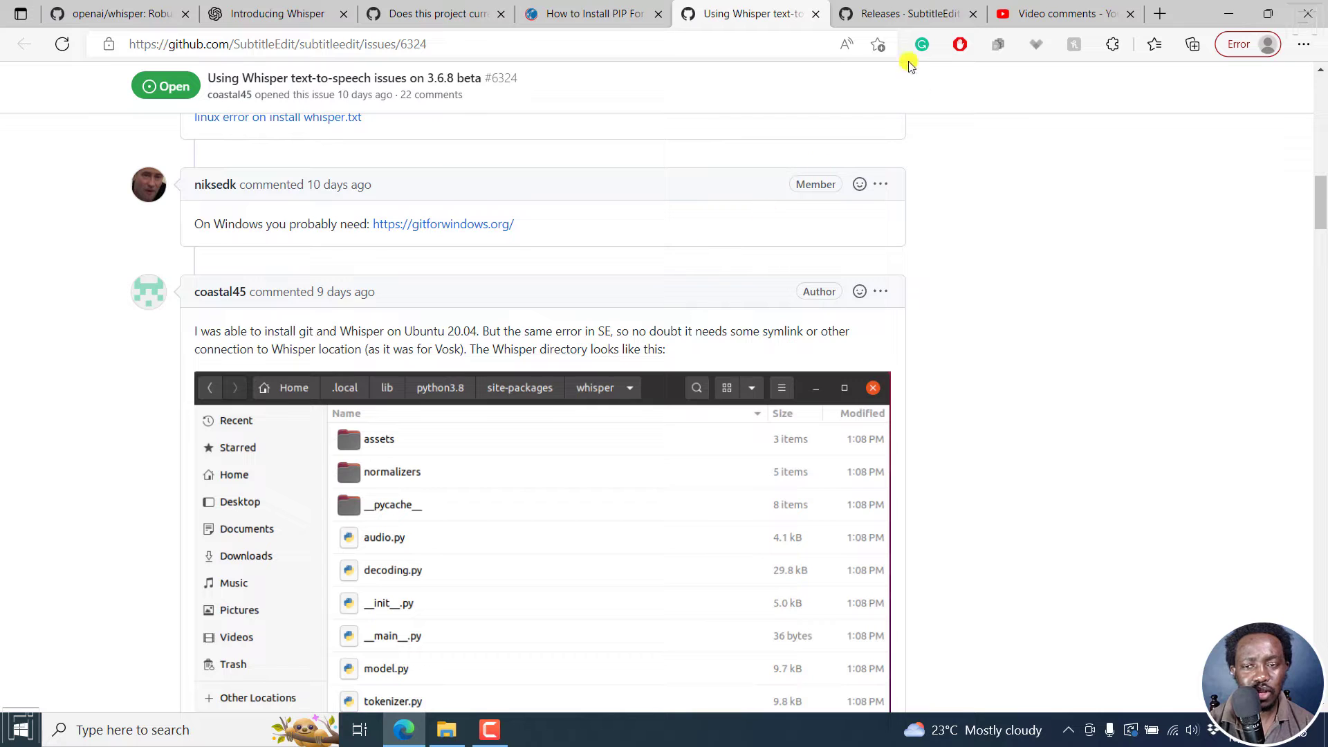
{"action": "left_click", "coordinate": [899, 13]}
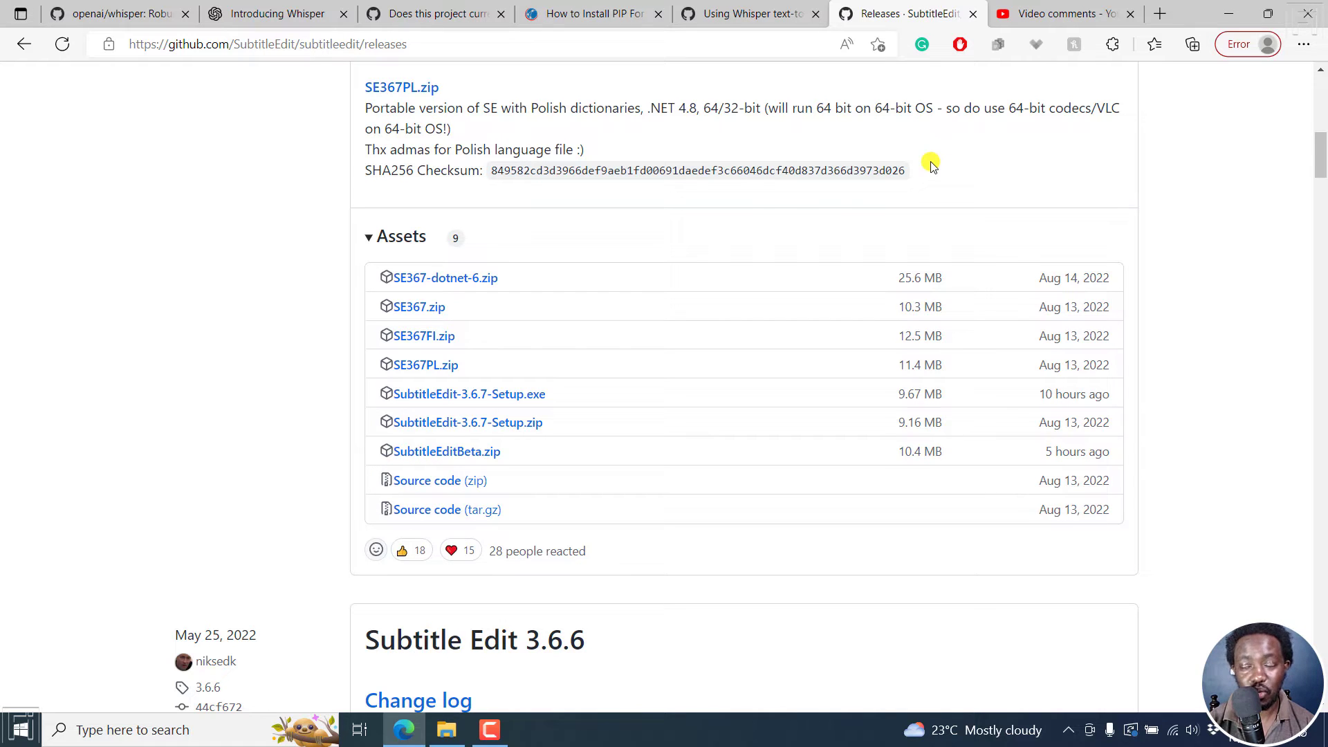
{"action": "left_click", "coordinate": [446, 10]}
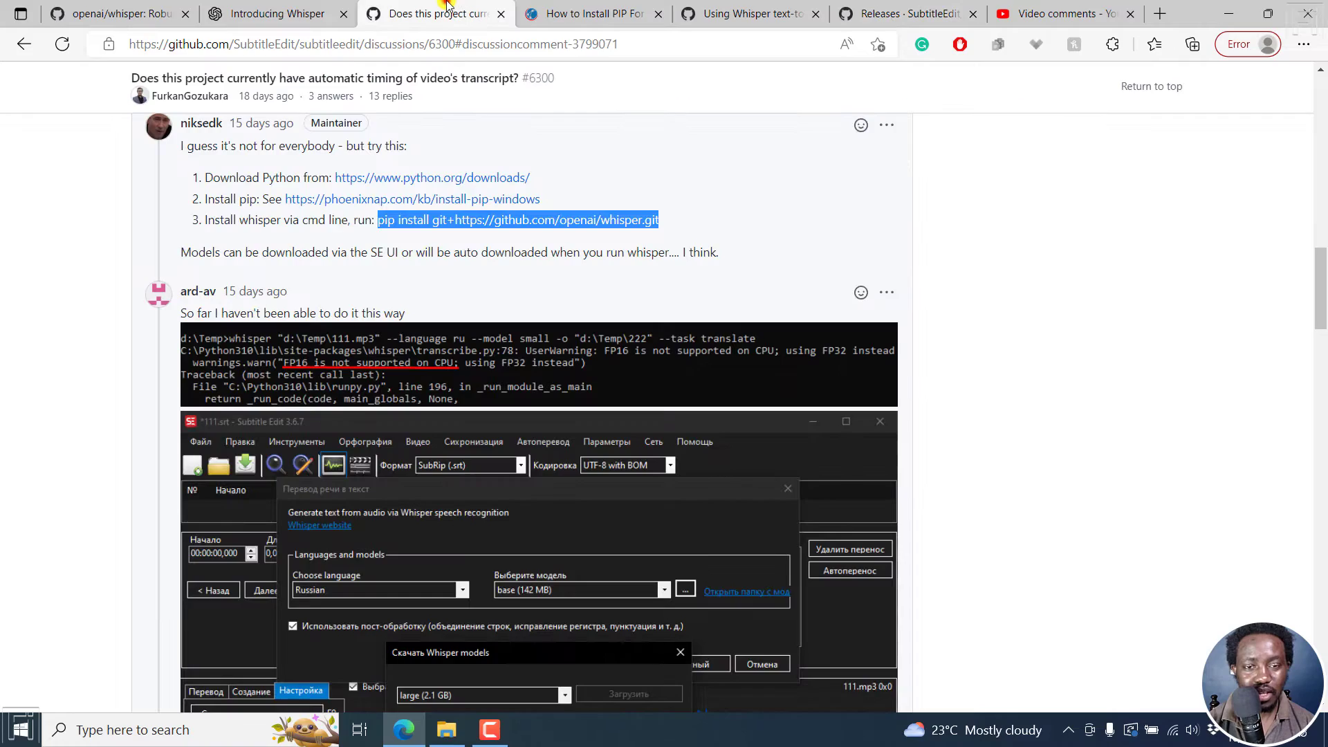
Switch to the Subtitle Edit 3.6.8 Beta folder in File Explorer and launch the SubtitleEdit application.
{"action": "left_click", "coordinate": [1228, 14]}
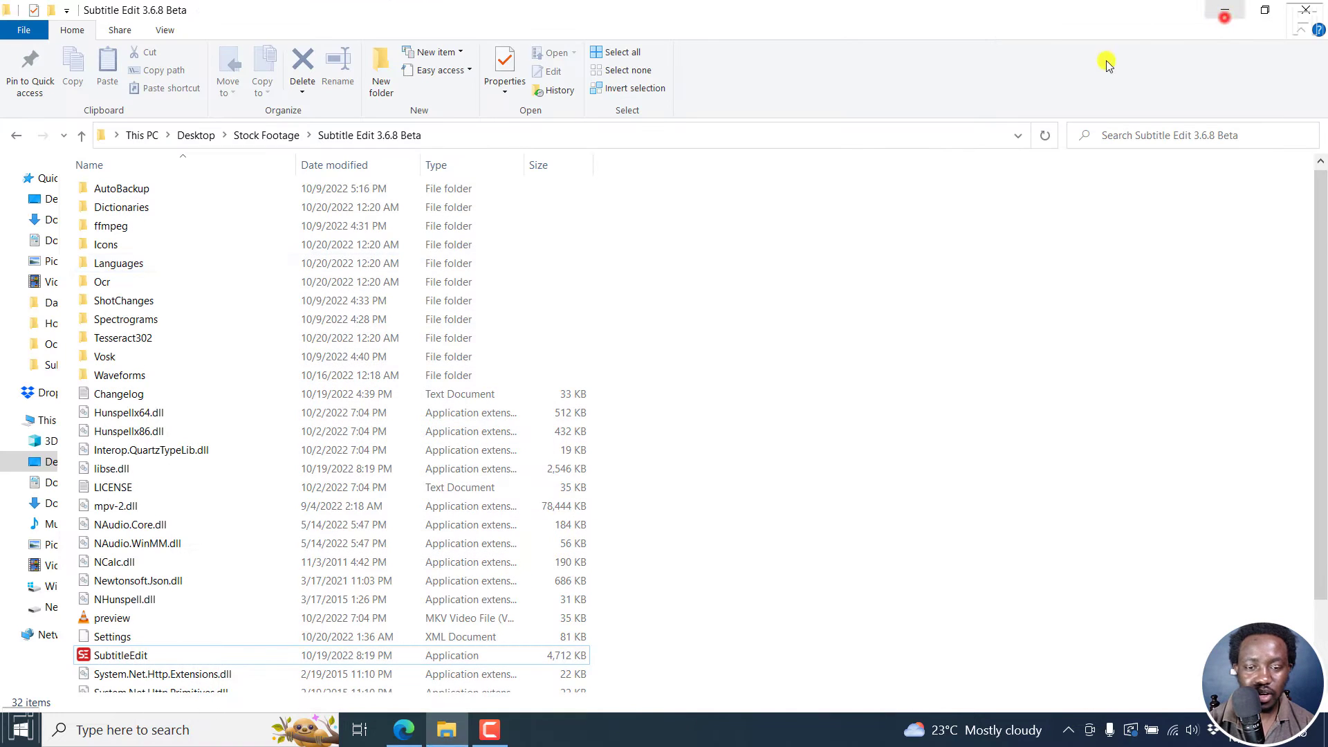
{"action": "left_click", "coordinate": [928, 305]}
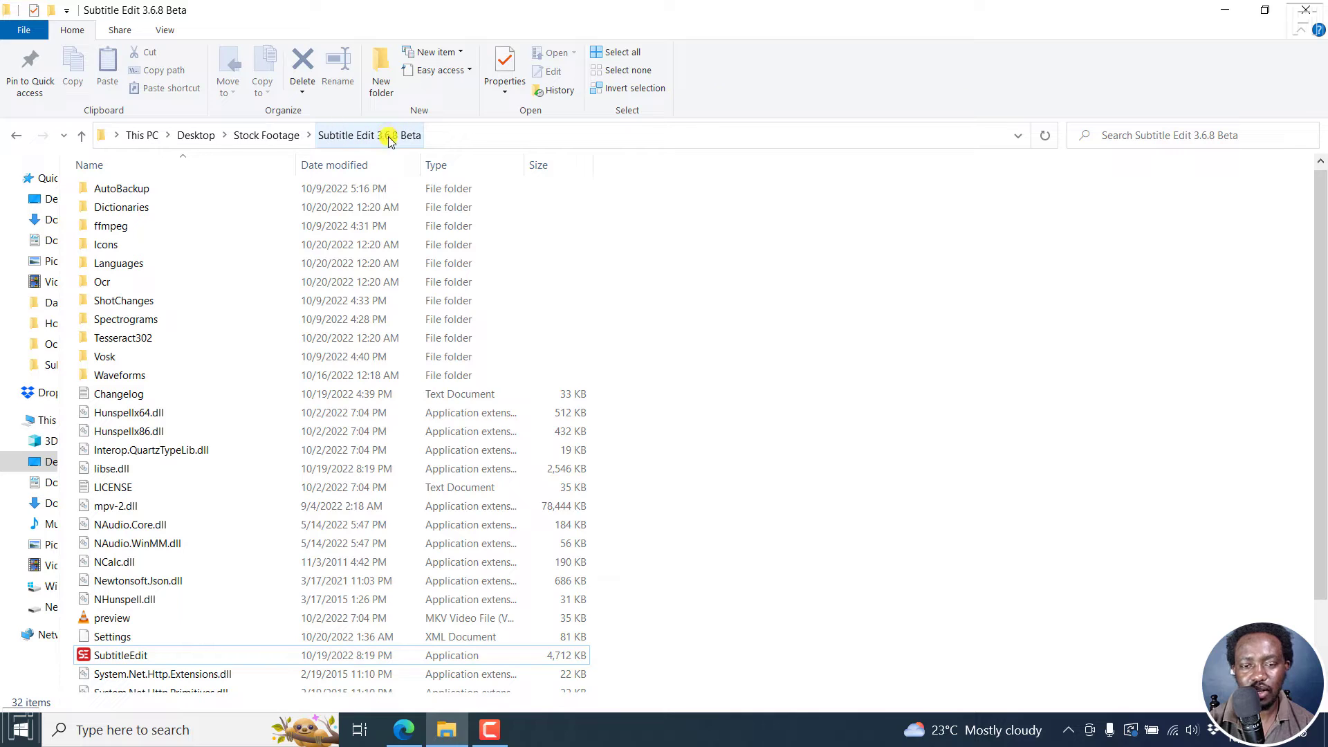
{"action": "left_click", "coordinate": [124, 659]}
{"action": "double_click", "coordinate": [124, 657]}
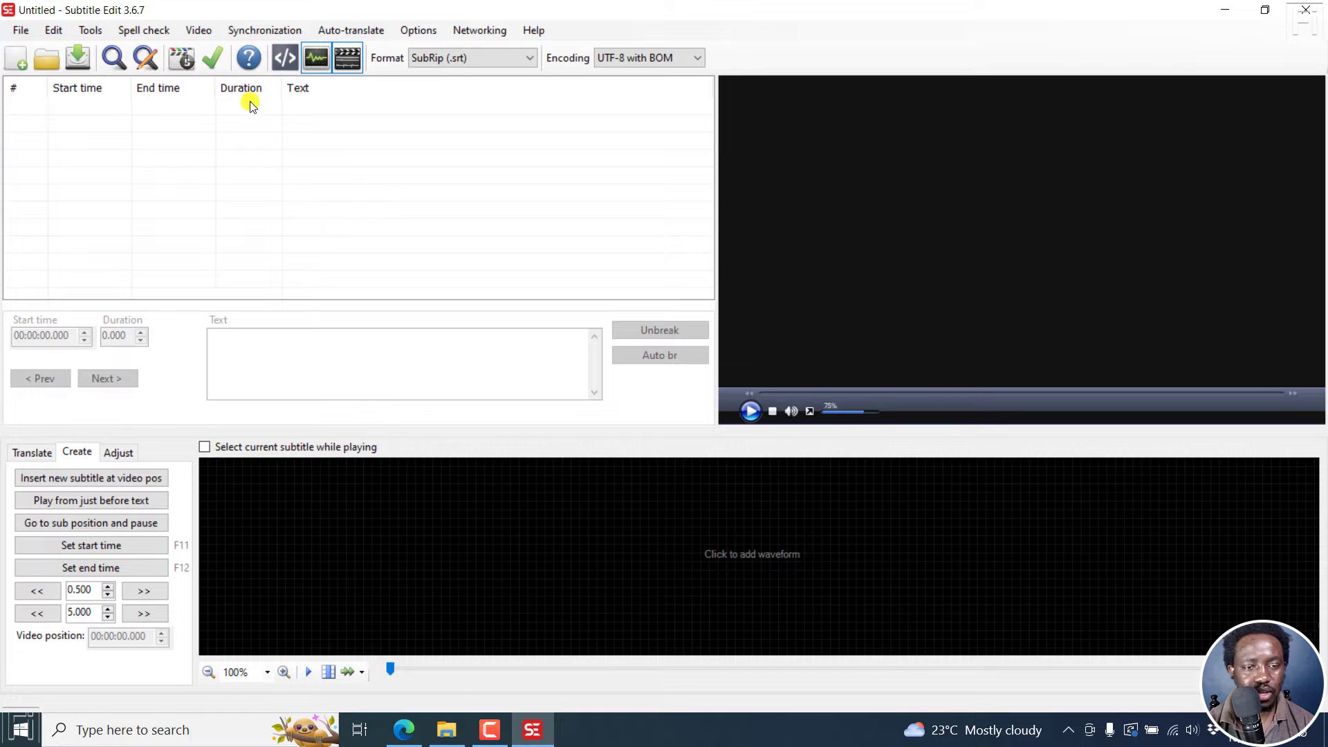
Start opening a video file, filter the file list to audio files and select the MP3 named testing.
{"action": "left_click", "coordinate": [198, 29]}
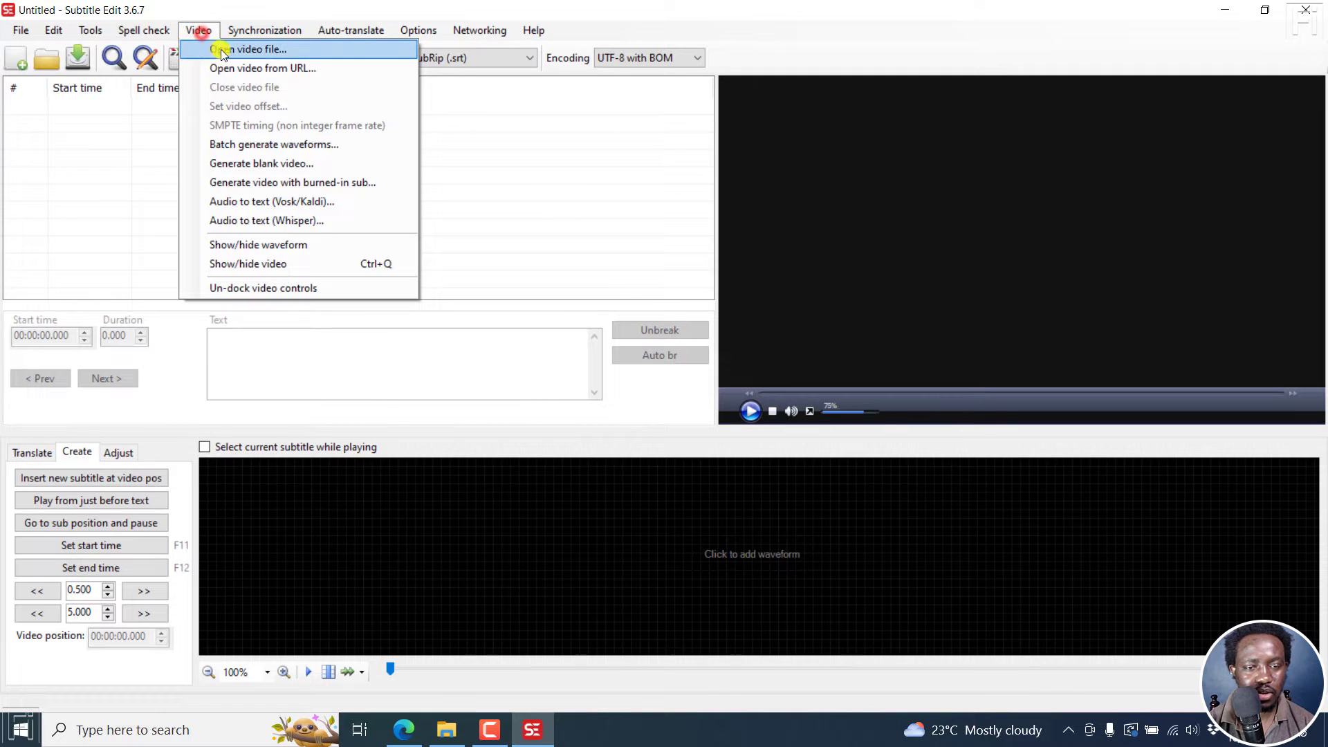
{"action": "left_click", "coordinate": [221, 48]}
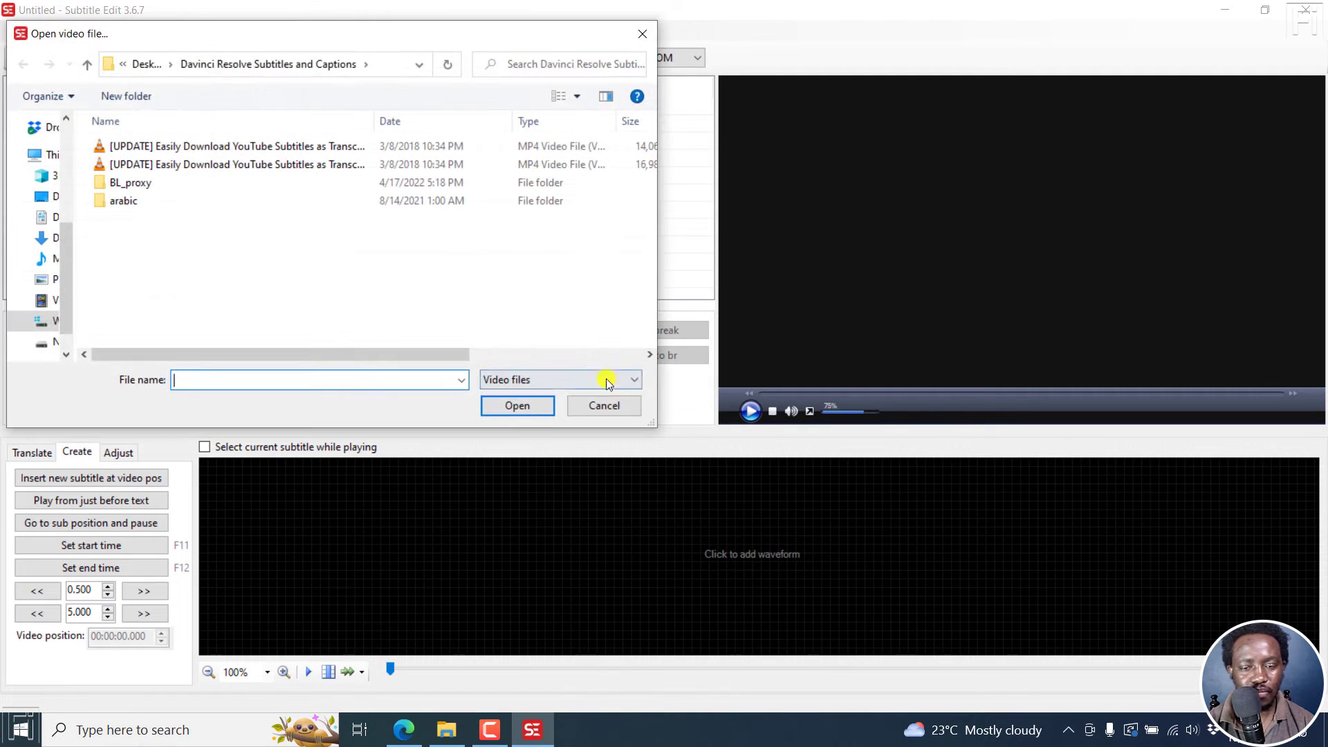
{"action": "left_click", "coordinate": [607, 383]}
{"action": "left_click", "coordinate": [533, 409]}
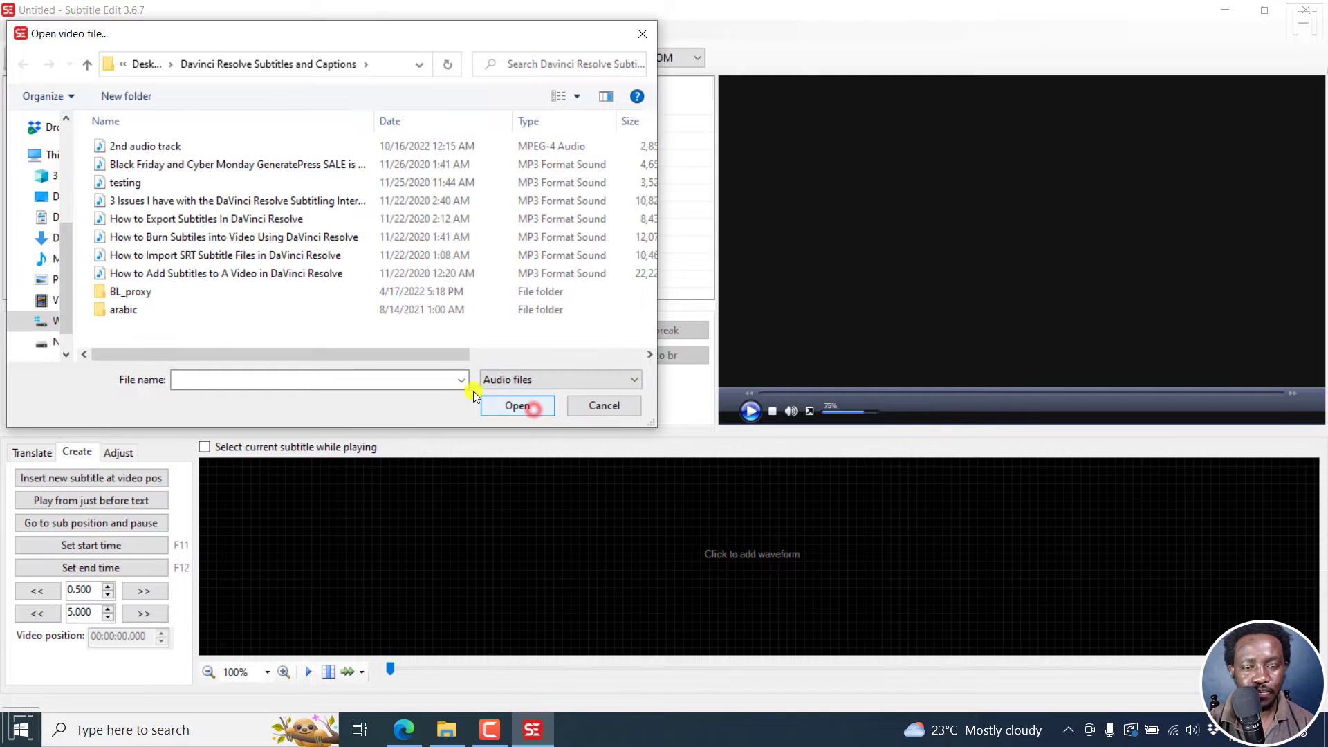
{"action": "left_click", "coordinate": [125, 185]}
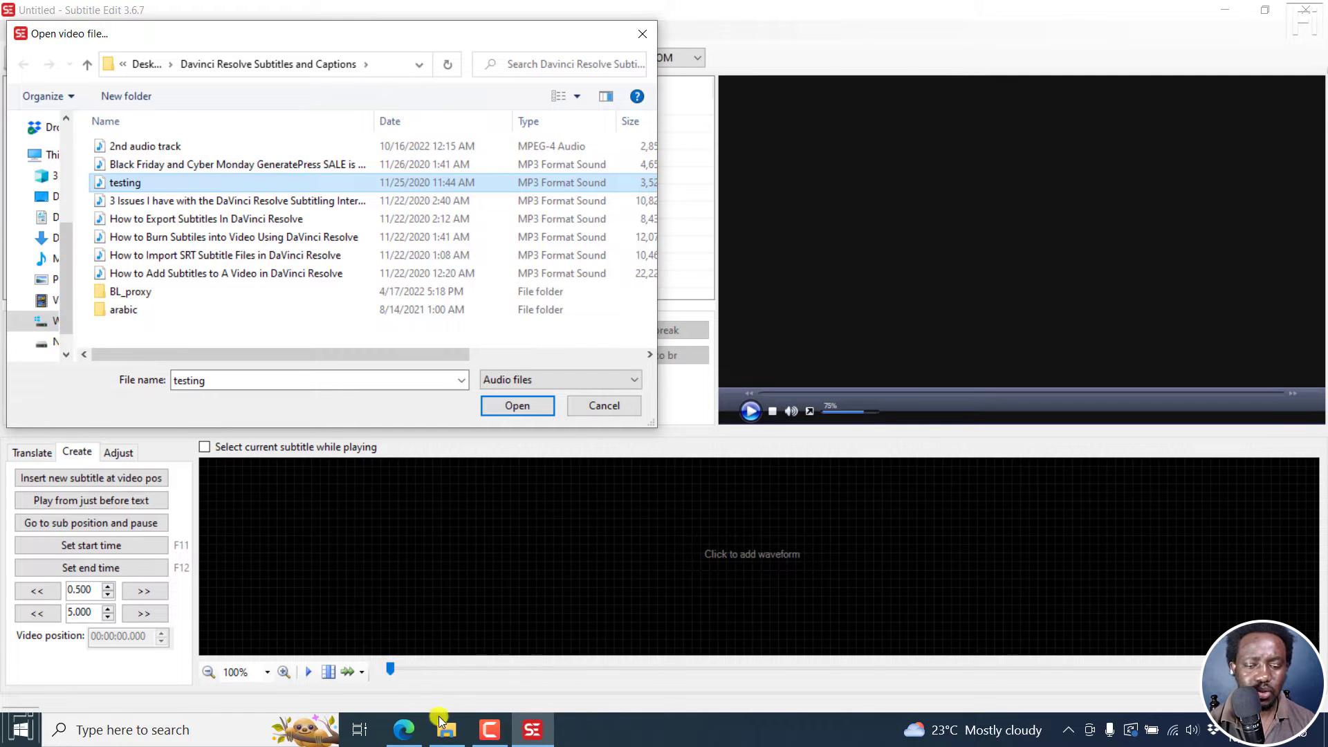
Switch to Edge and look through the openai/whisper repository's README description and Approach section.
{"action": "left_click", "coordinate": [404, 732]}
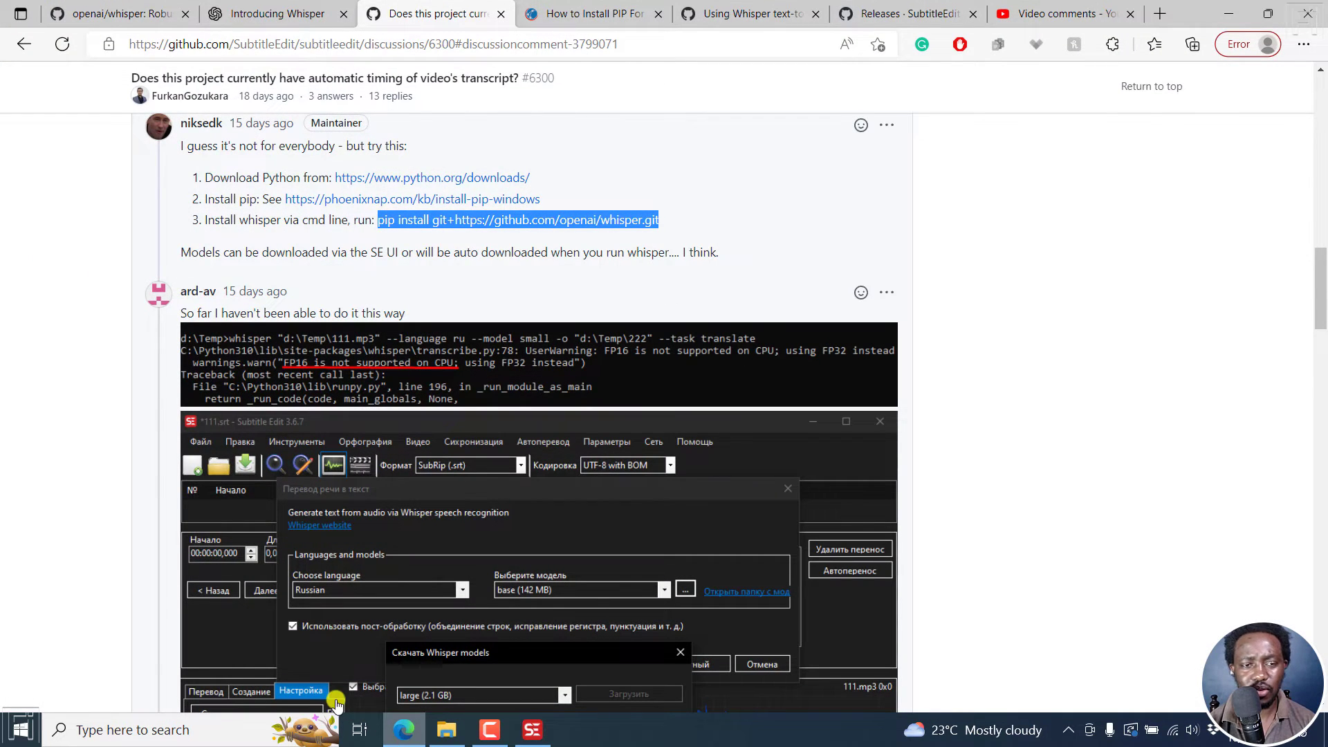
{"action": "left_click", "coordinate": [135, 12]}
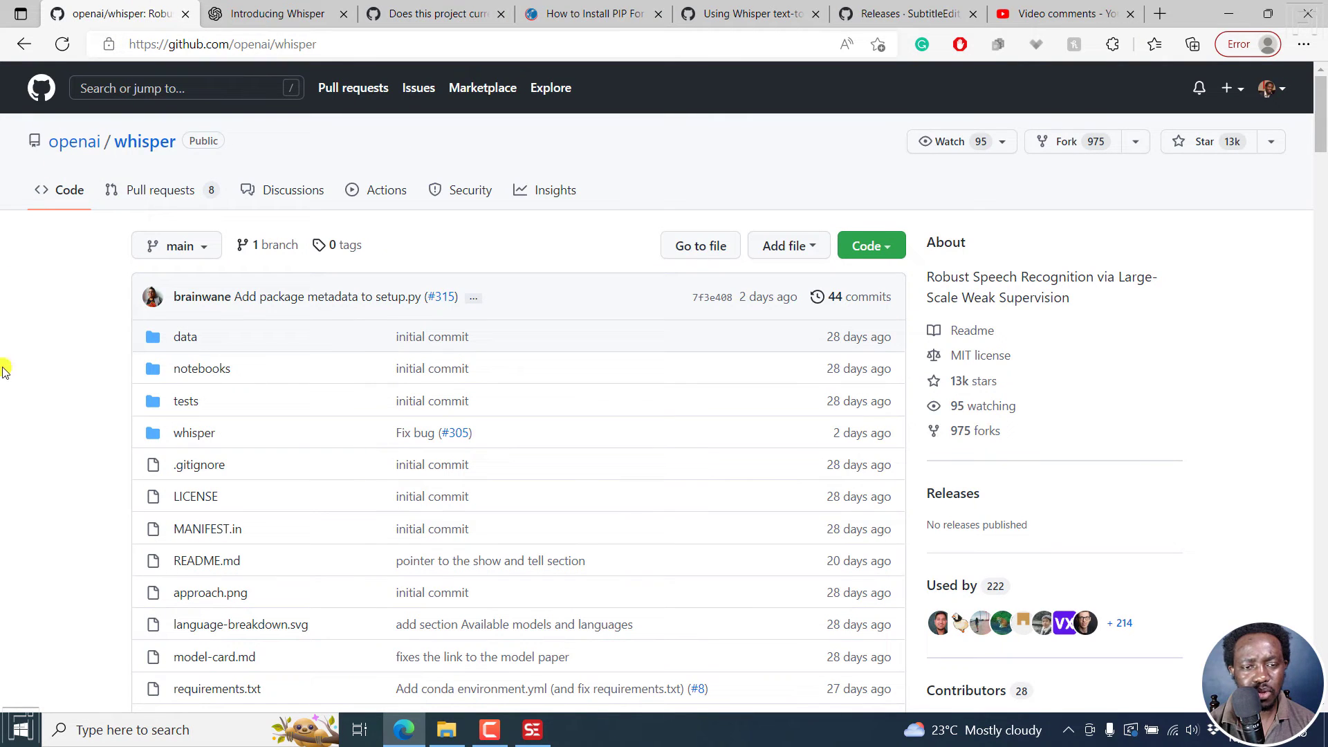
{"action": "scroll", "coordinate": [32, 379], "scroll_direction": "down", "scroll_amount": 15}
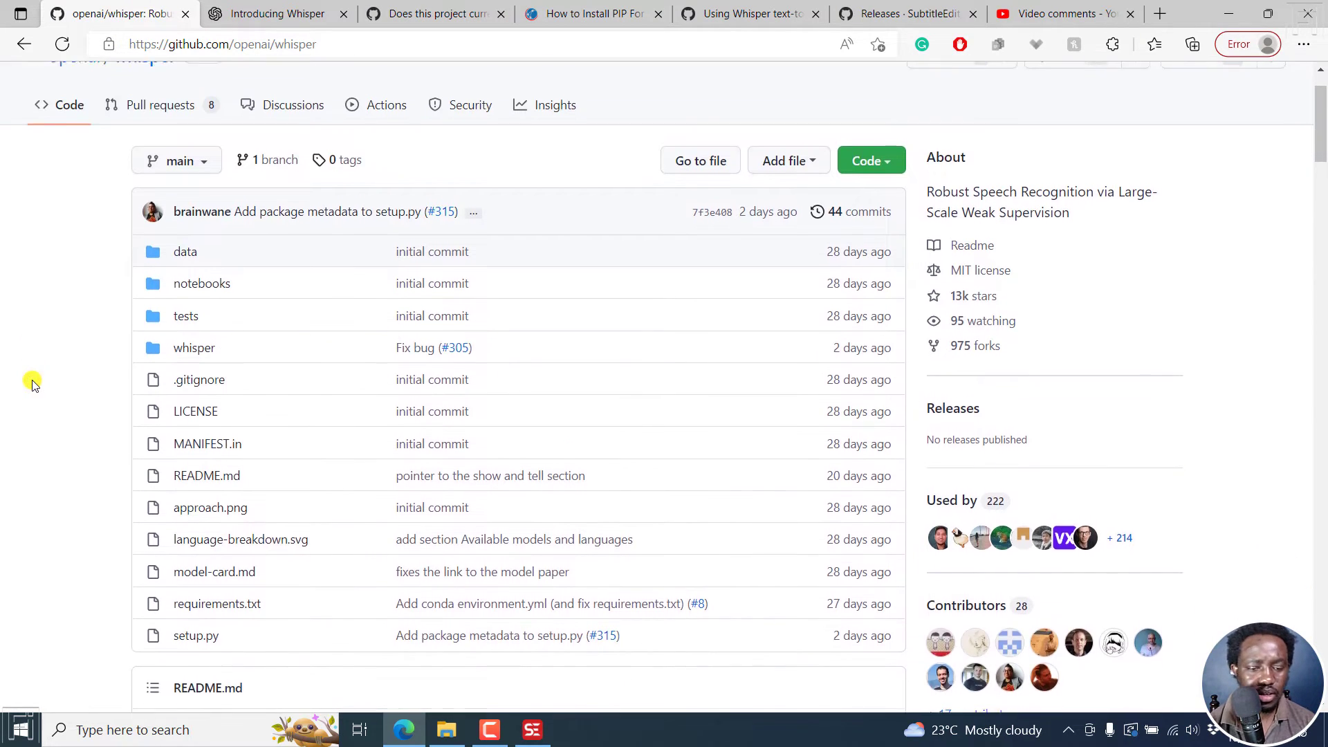
{"action": "scroll", "coordinate": [31, 380], "scroll_direction": "up", "scroll_amount": 2}
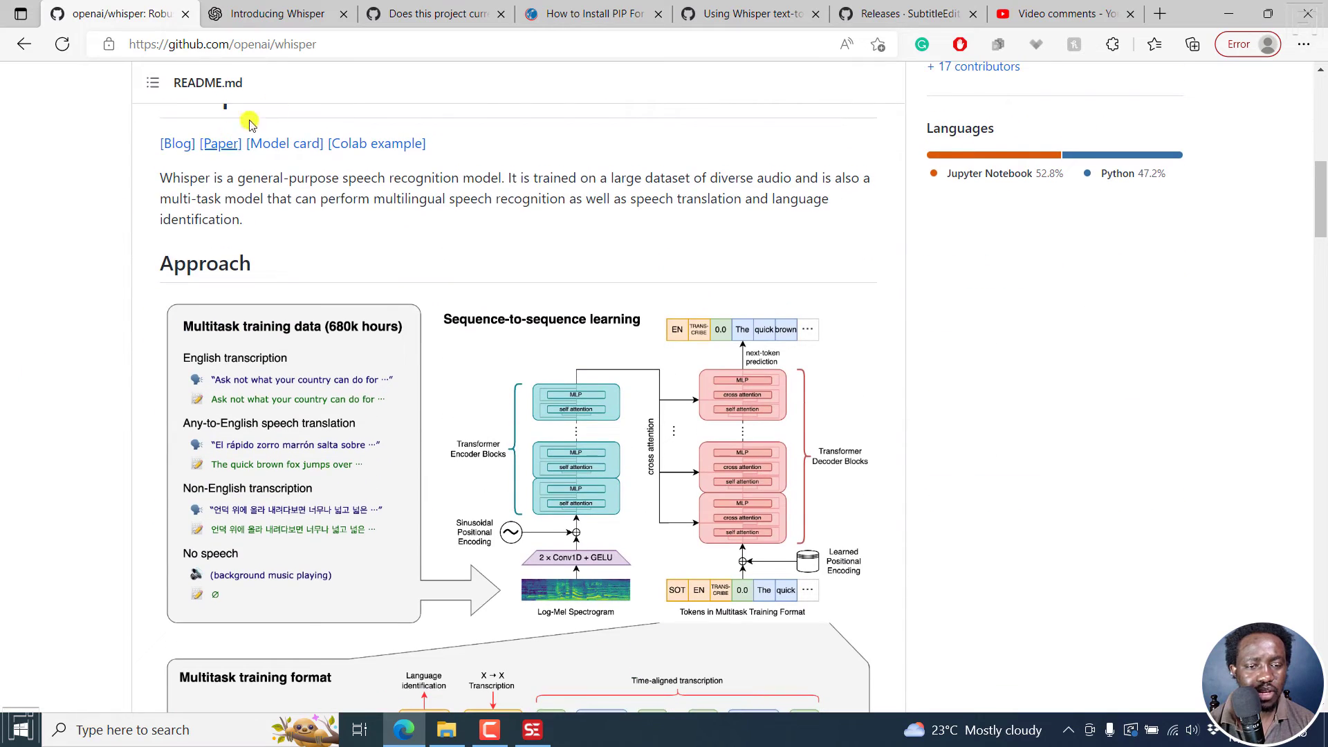
Read the introduction and training data description in OpenAI's Introducing Whisper blog post.
{"action": "left_click", "coordinate": [270, 16]}
{"action": "left_click_drag", "start_coordinate": [487, 285], "coordinate": [756, 348]}
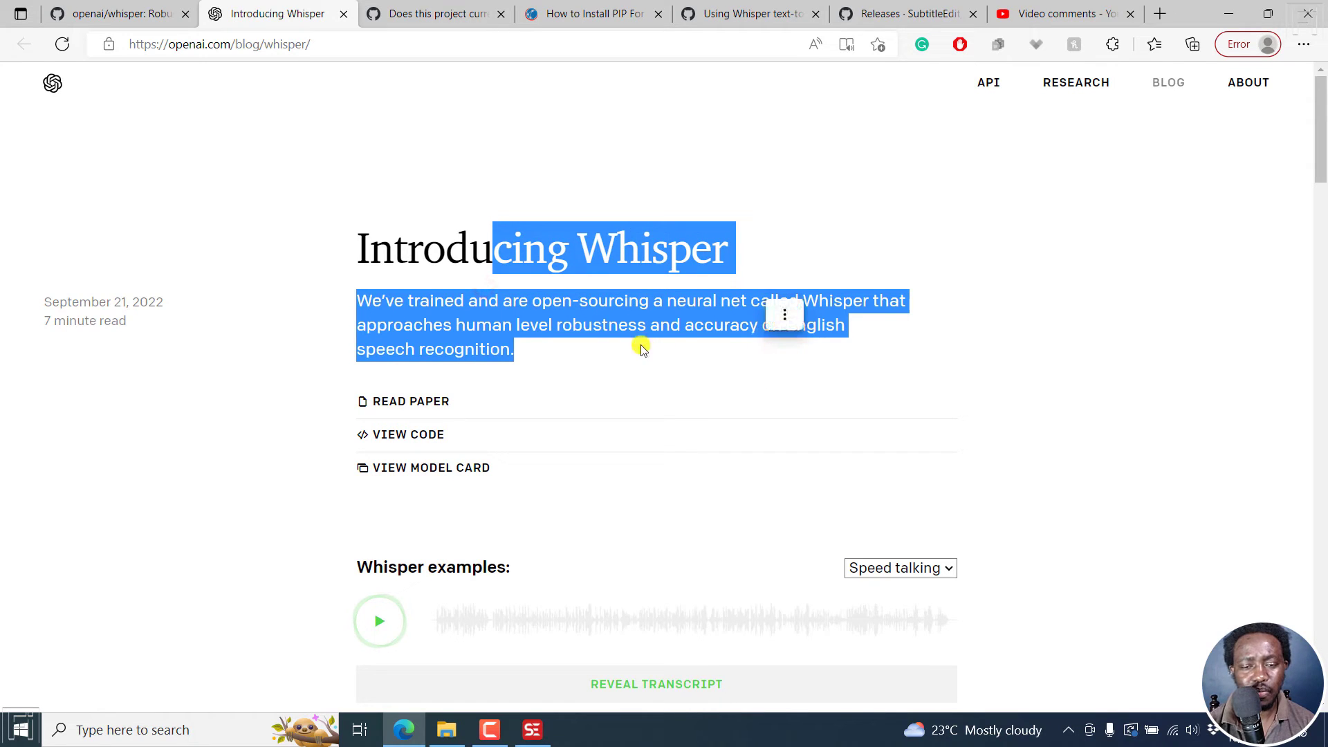
{"action": "left_click", "coordinate": [619, 335]}
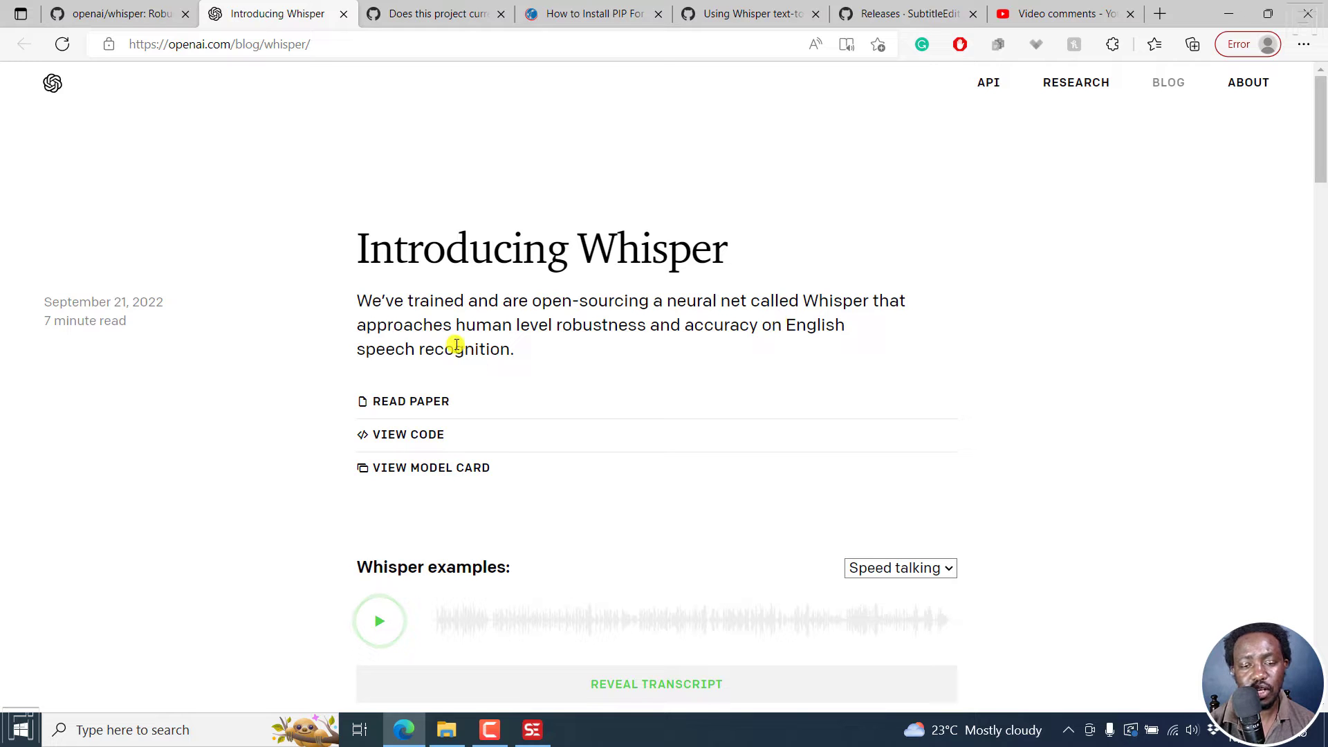
{"action": "scroll", "coordinate": [457, 345], "scroll_direction": "down", "scroll_amount": 7}
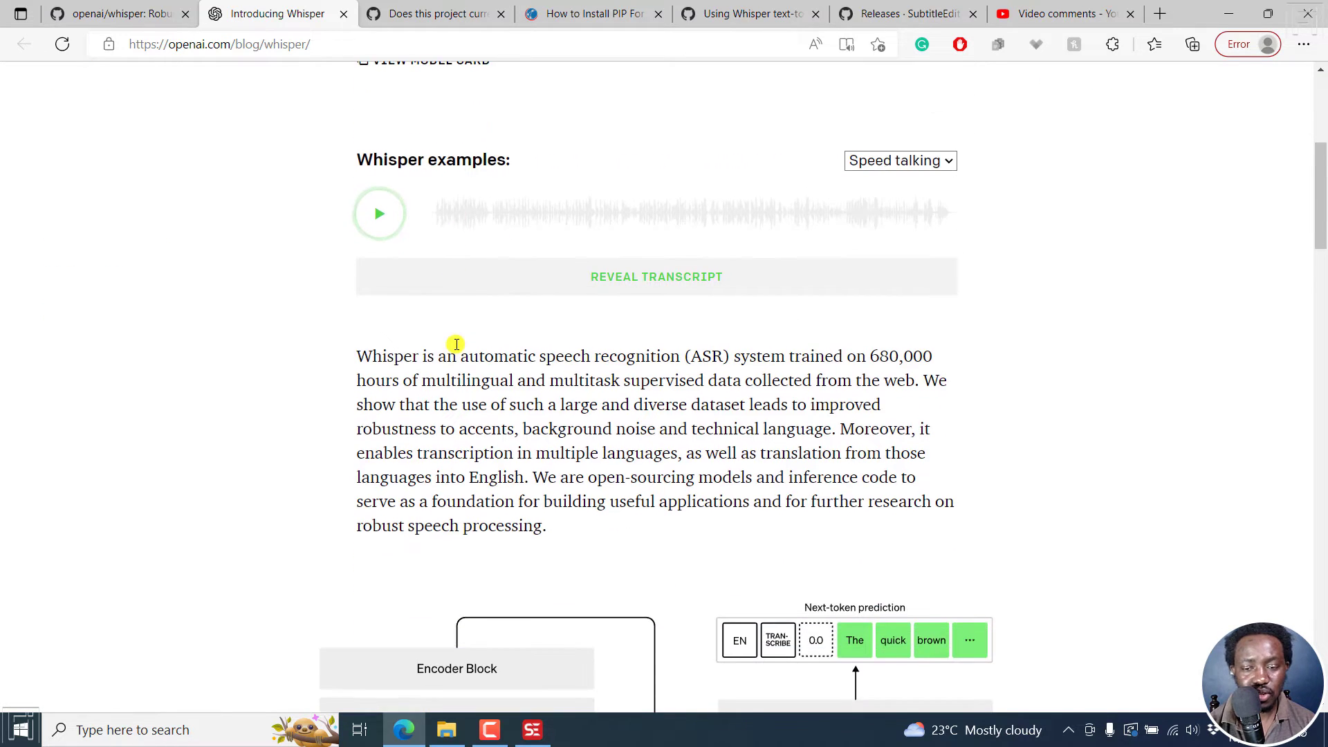
{"action": "left_click_drag", "start_coordinate": [791, 274], "coordinate": [858, 291]}
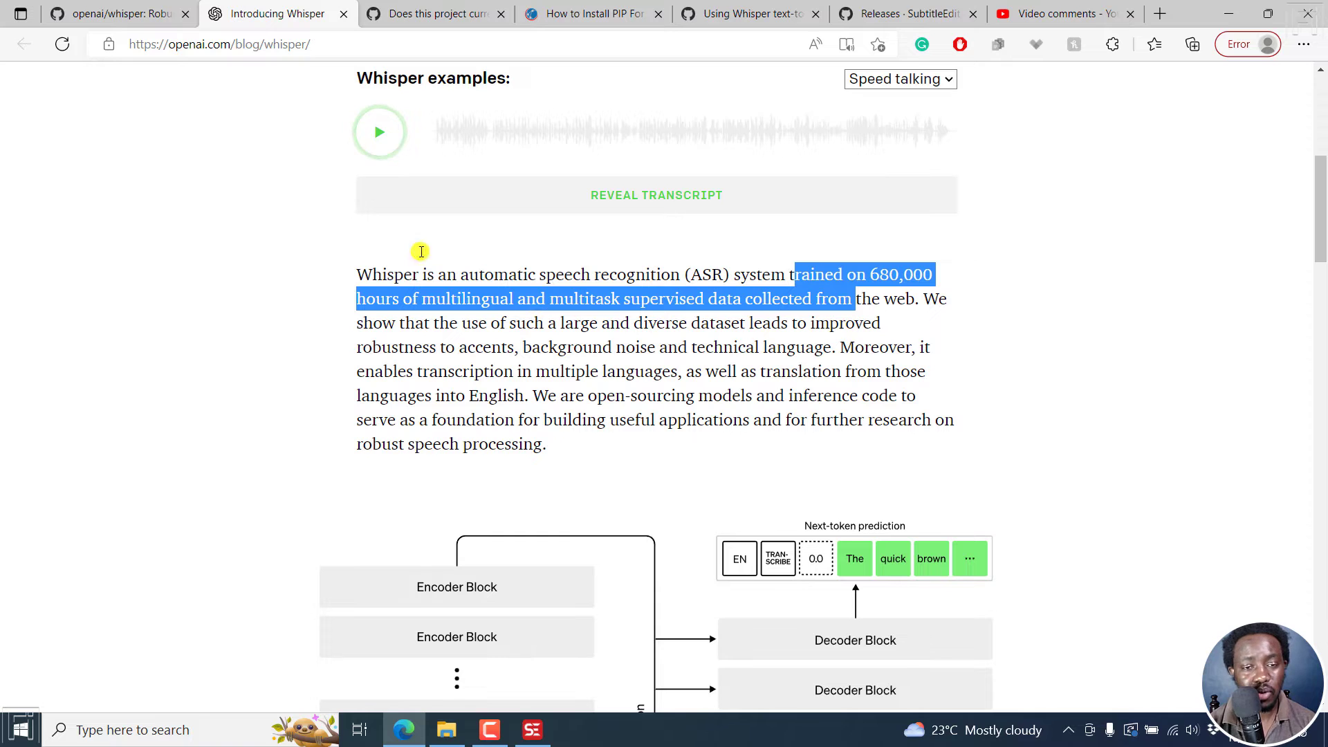
Return to the openai/whisper repository and examine the model sizes, parameters and English-only versions under Available models and languages.
{"action": "left_click", "coordinate": [97, 8]}
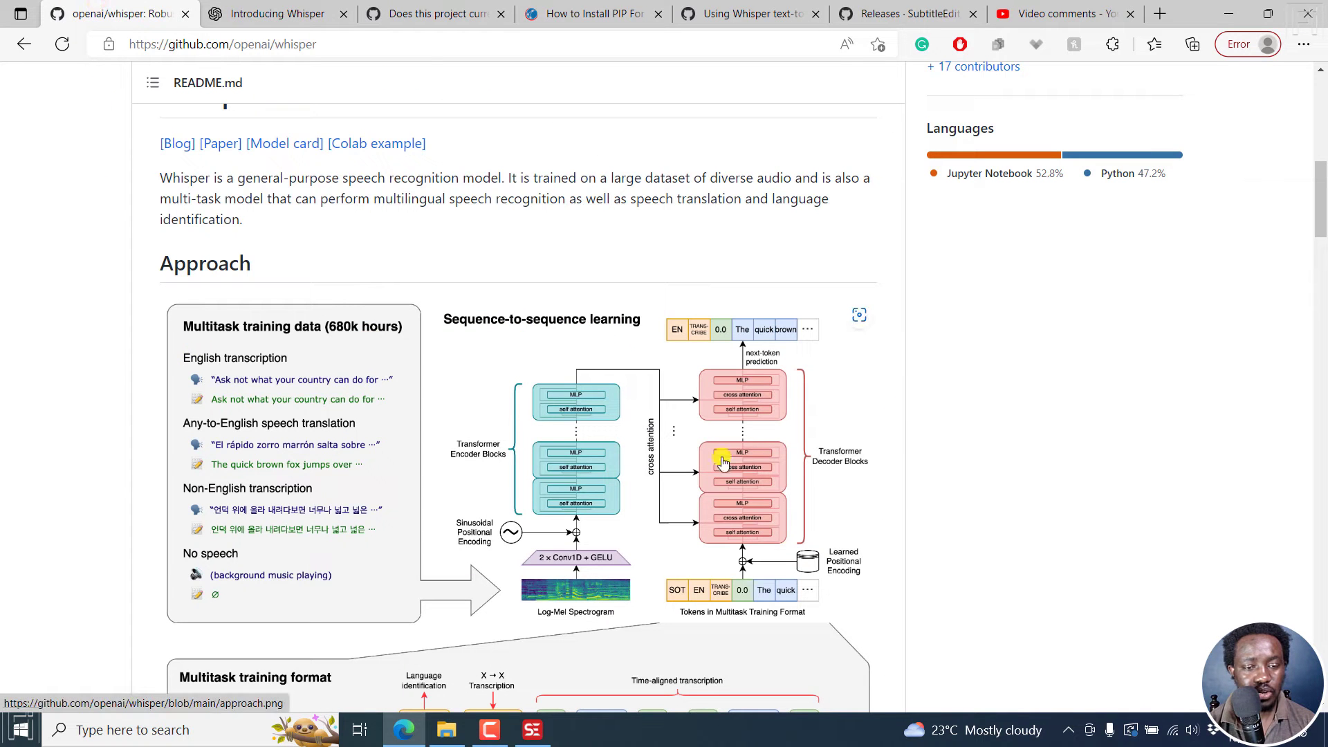
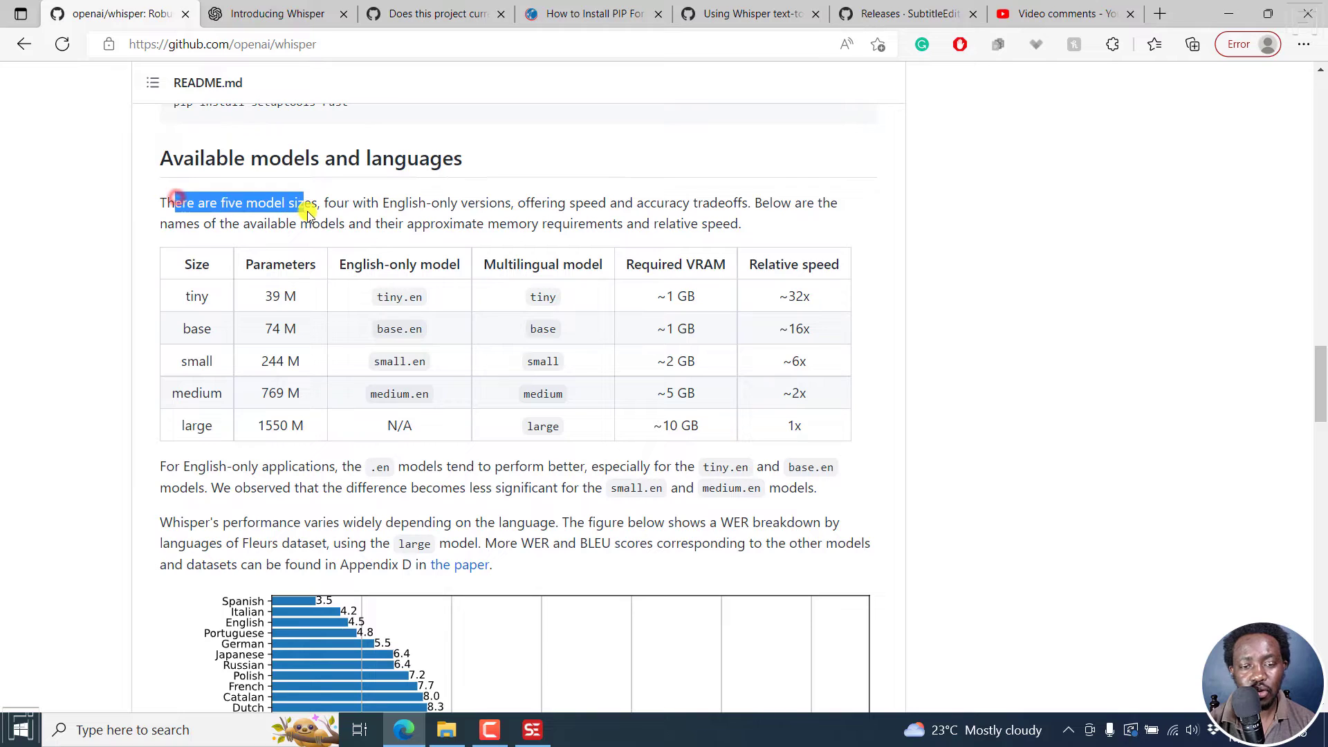
{"action": "left_click", "coordinate": [388, 207]}
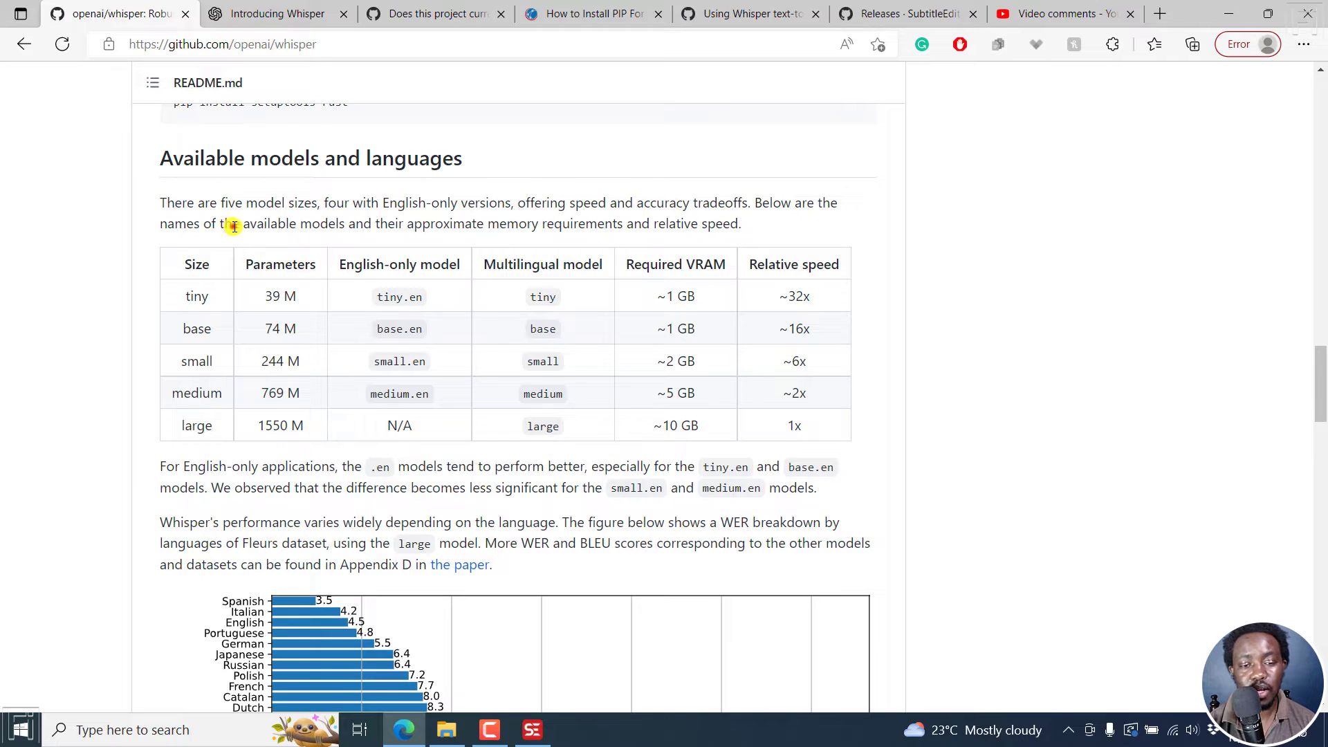
{"action": "left_click_drag", "start_coordinate": [232, 225], "coordinate": [667, 230]}
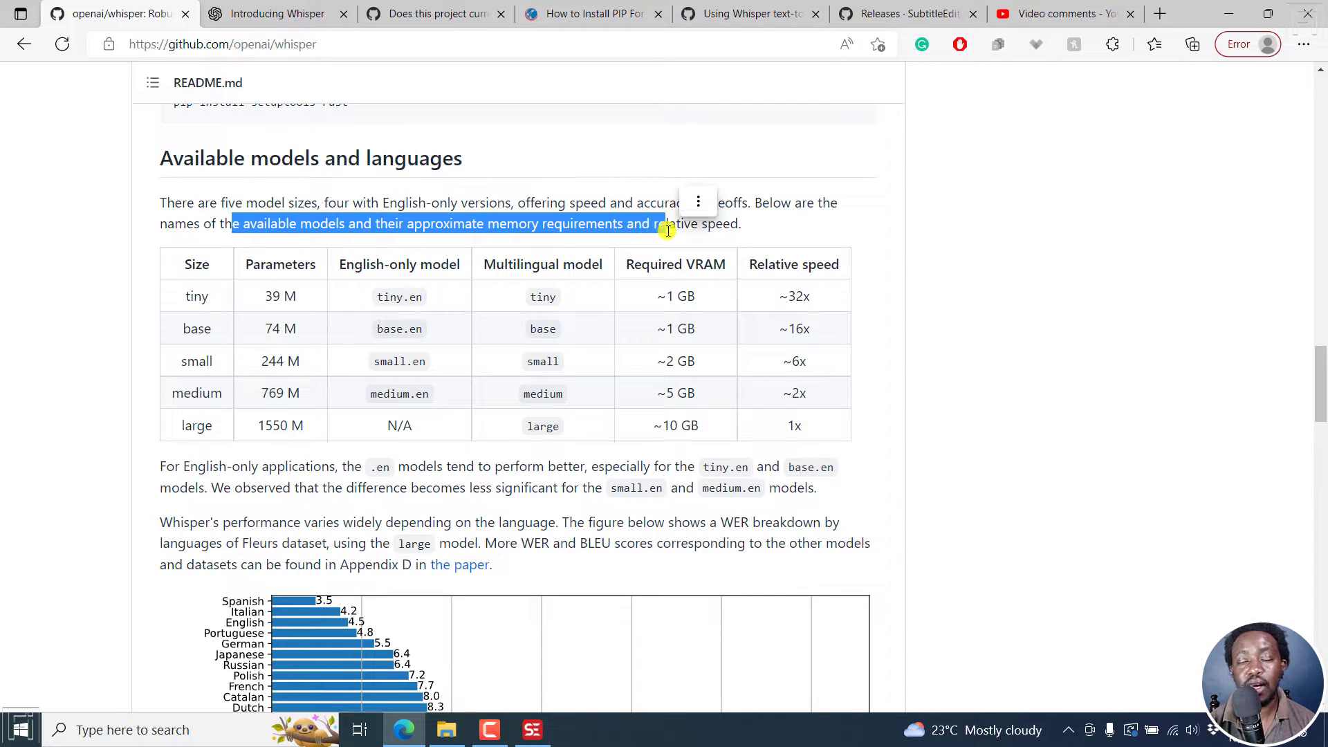
{"action": "left_click", "coordinate": [187, 262]}
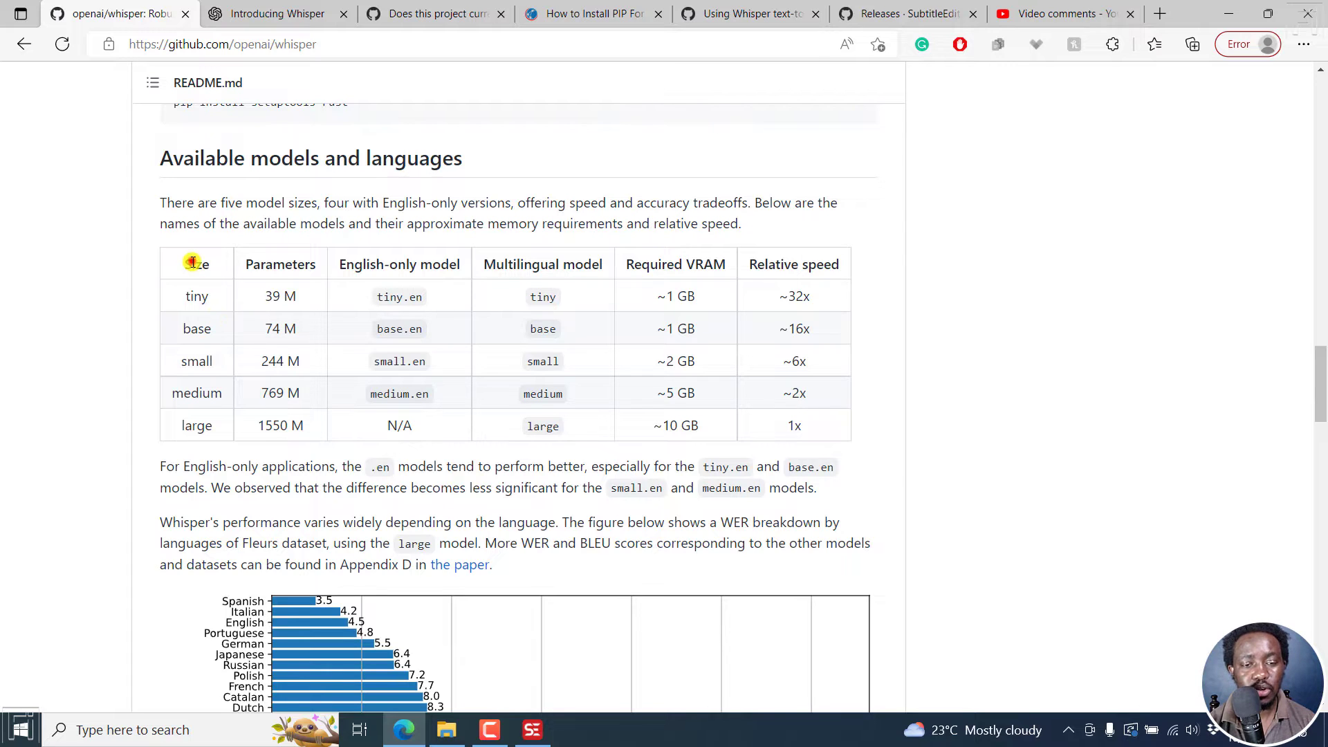
{"action": "double_click", "coordinate": [187, 261]}
{"action": "left_click", "coordinate": [211, 297]}
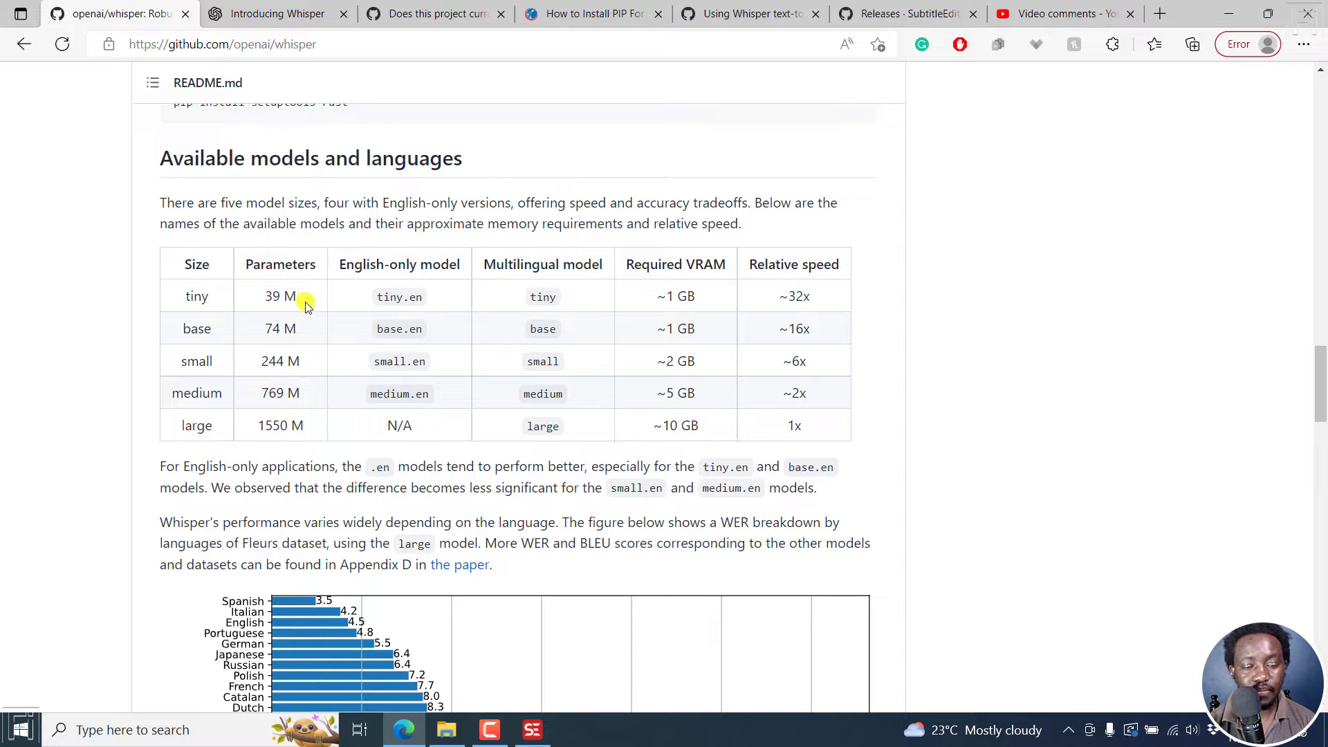
{"action": "left_click_drag", "start_coordinate": [266, 294], "coordinate": [308, 299]}
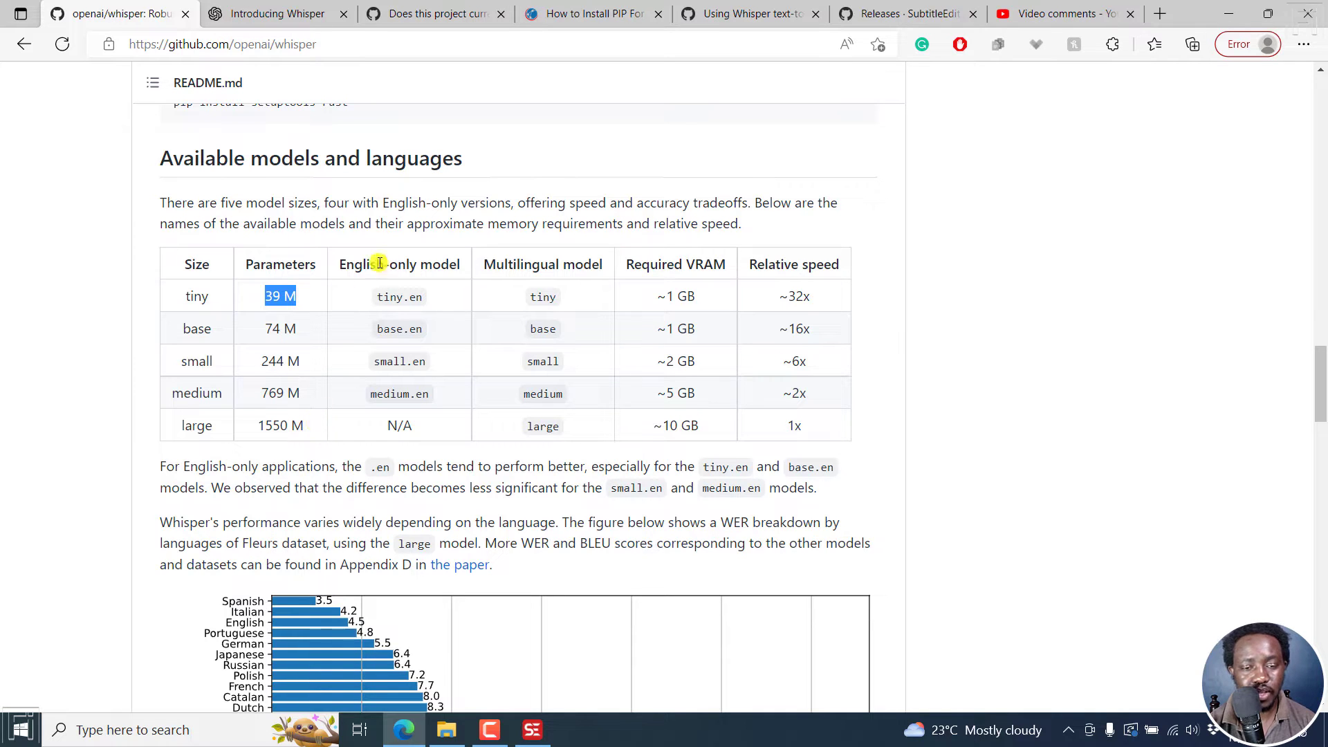
{"action": "left_click_drag", "start_coordinate": [350, 261], "coordinate": [460, 263]}
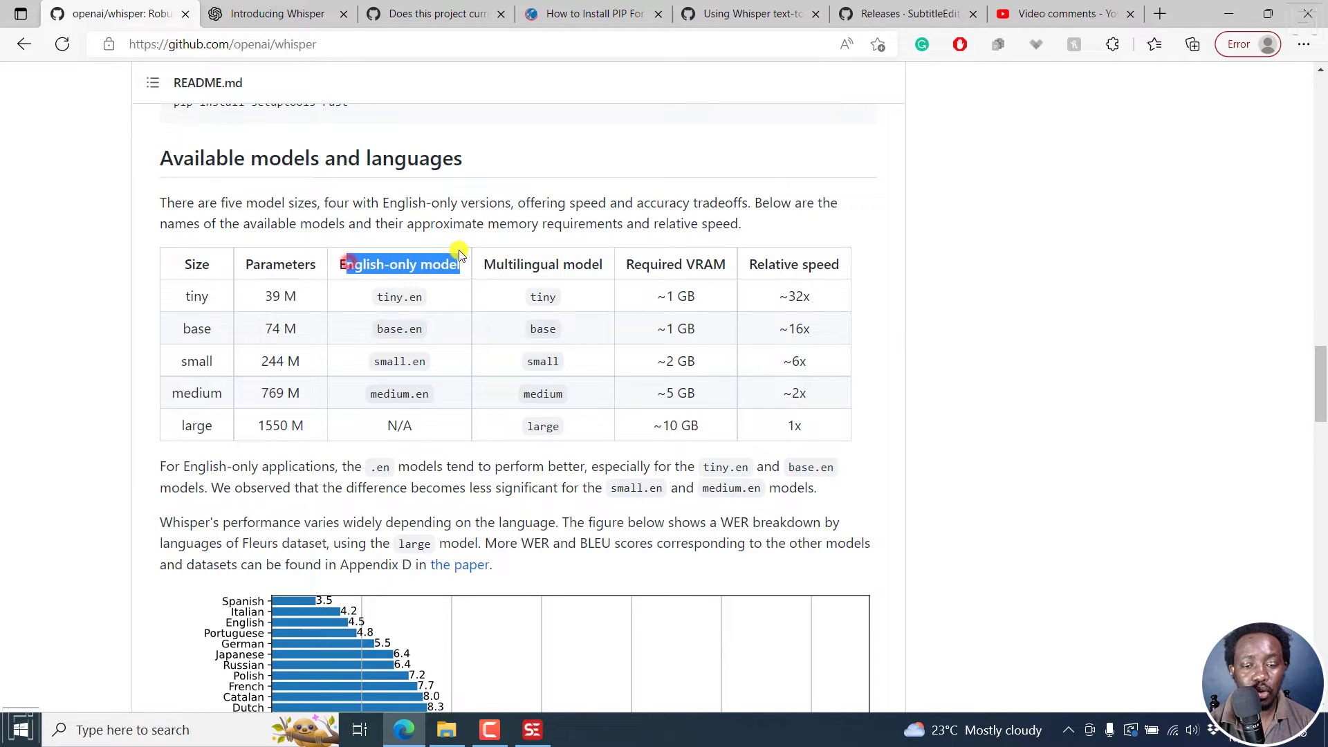
{"action": "left_click", "coordinate": [448, 297]}
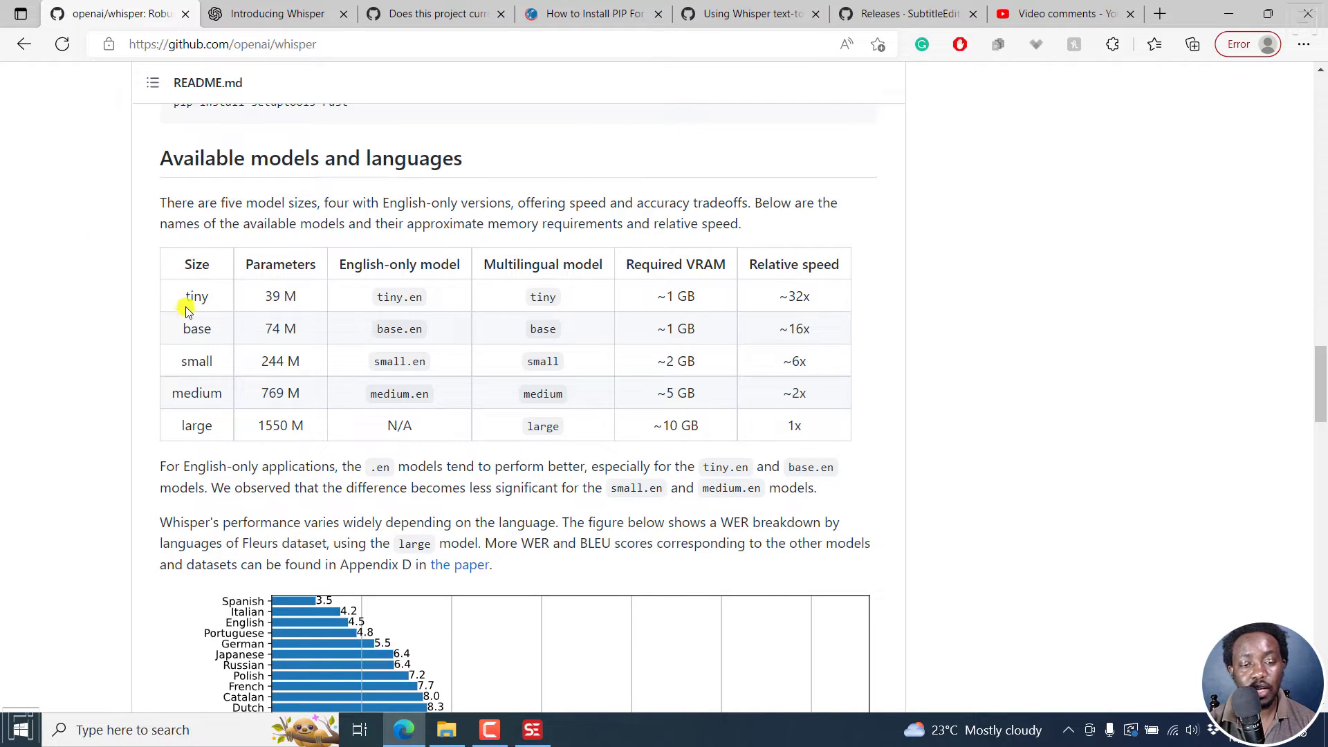
{"action": "left_click_drag", "start_coordinate": [190, 296], "coordinate": [228, 297]}
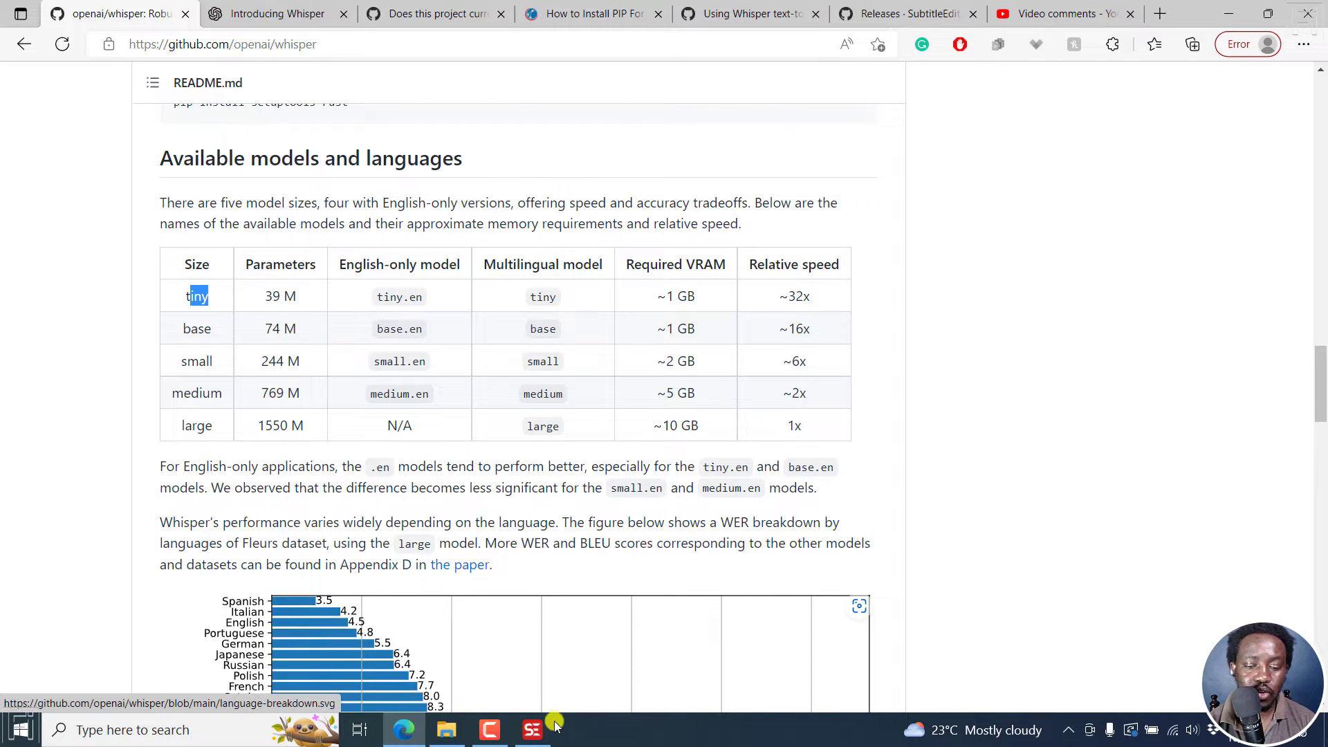
Switch to Subtitle Edit and open the MP3 named testing as the media file.
{"action": "left_click", "coordinate": [532, 729]}
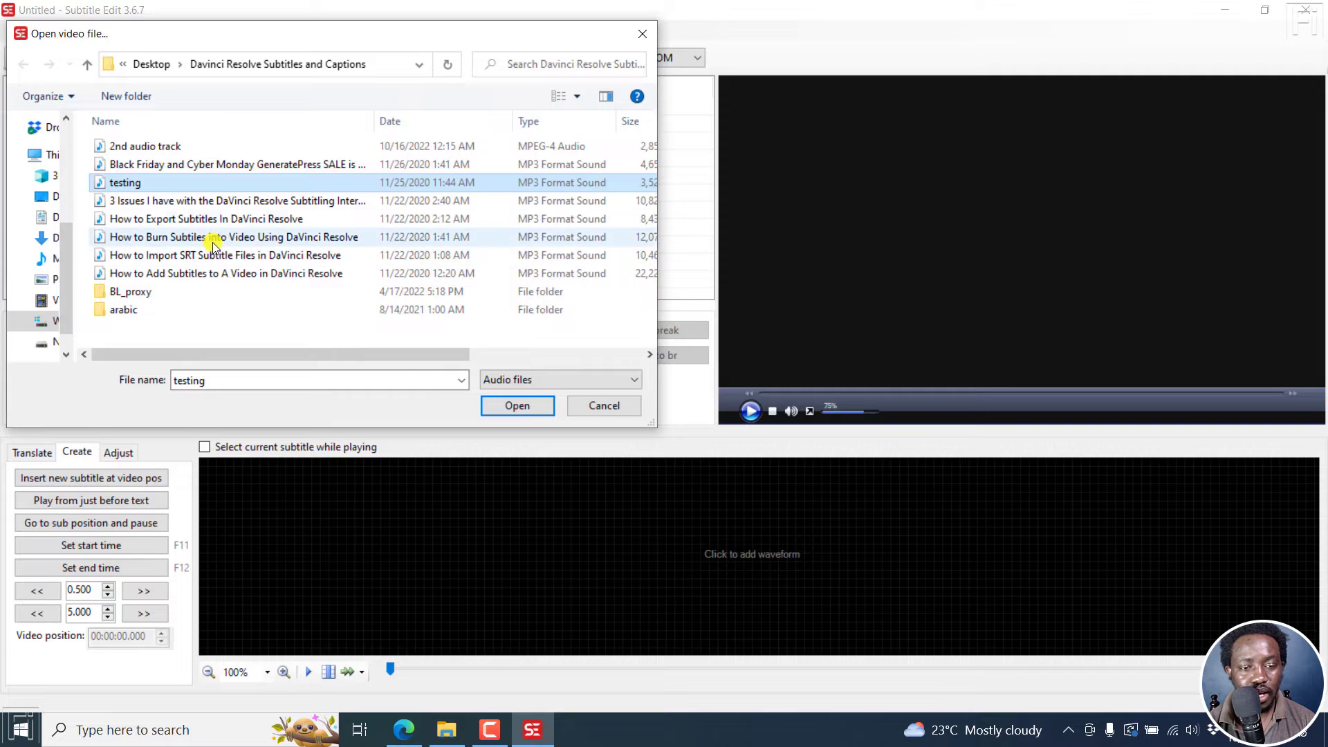
{"action": "left_click", "coordinate": [543, 255]}
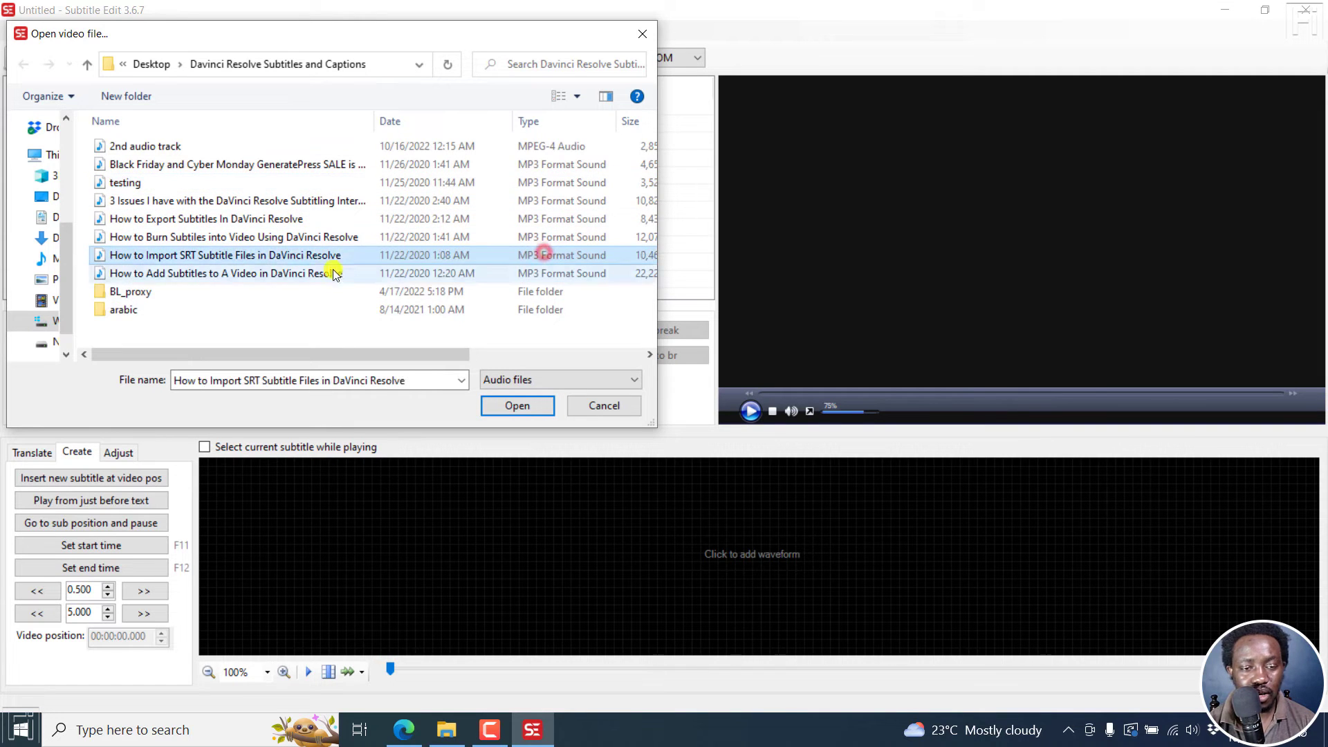
{"action": "left_click", "coordinate": [132, 182]}
{"action": "left_click", "coordinate": [504, 404]}
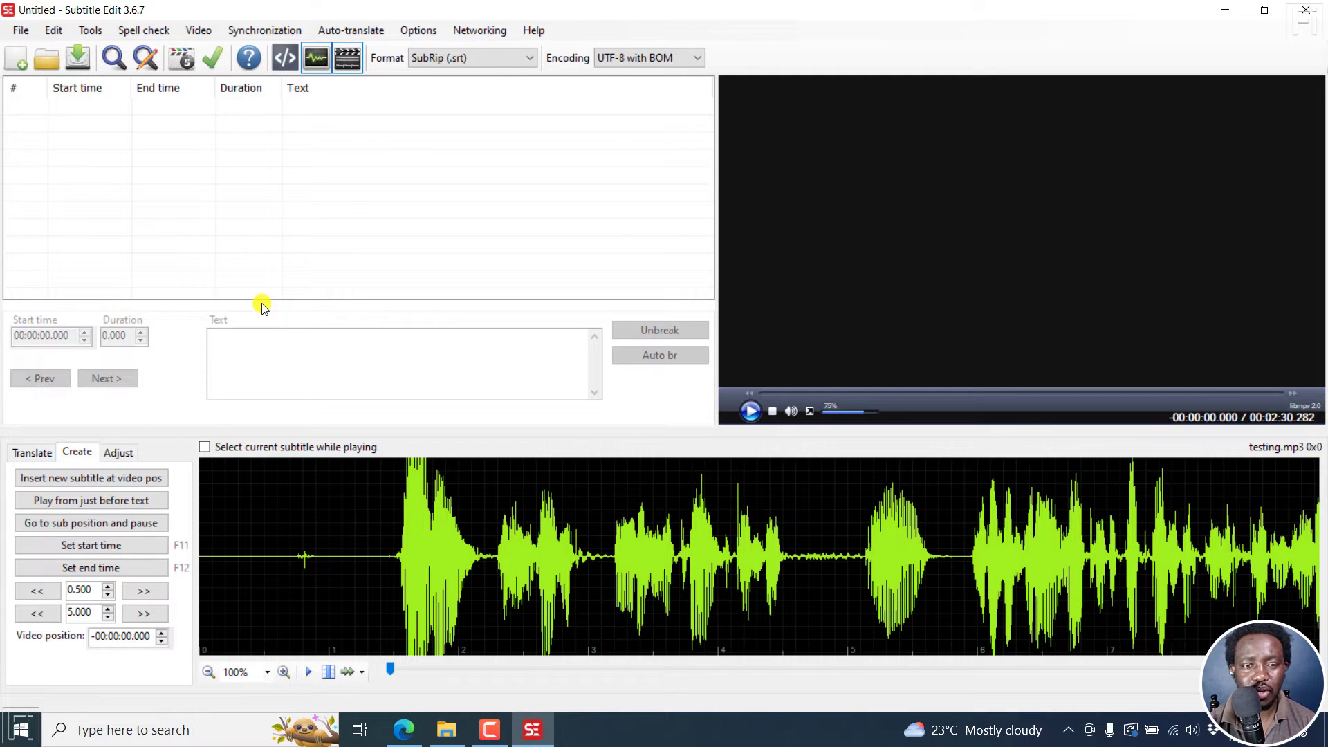
Open the Whisper audio-to-text dialog and look through its available languages and installed models.
{"action": "left_click", "coordinate": [198, 32]}
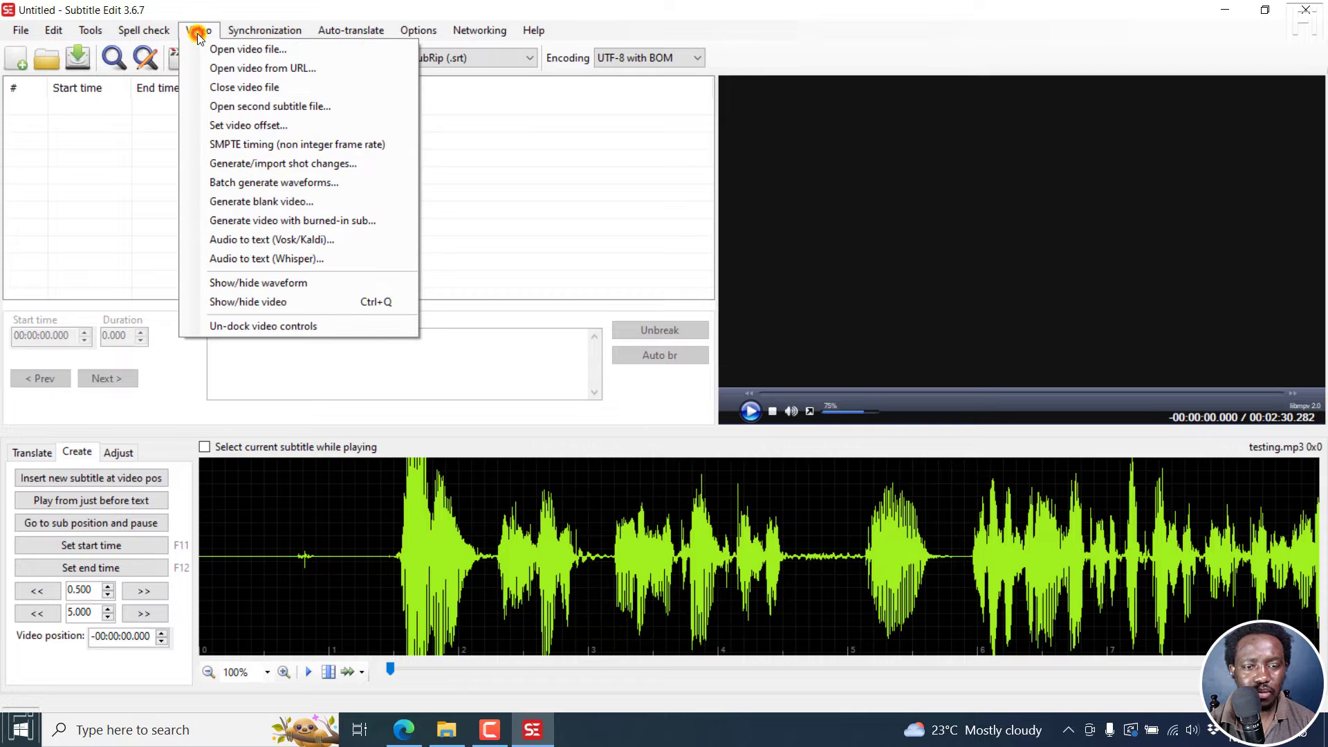
{"action": "left_click", "coordinate": [307, 260]}
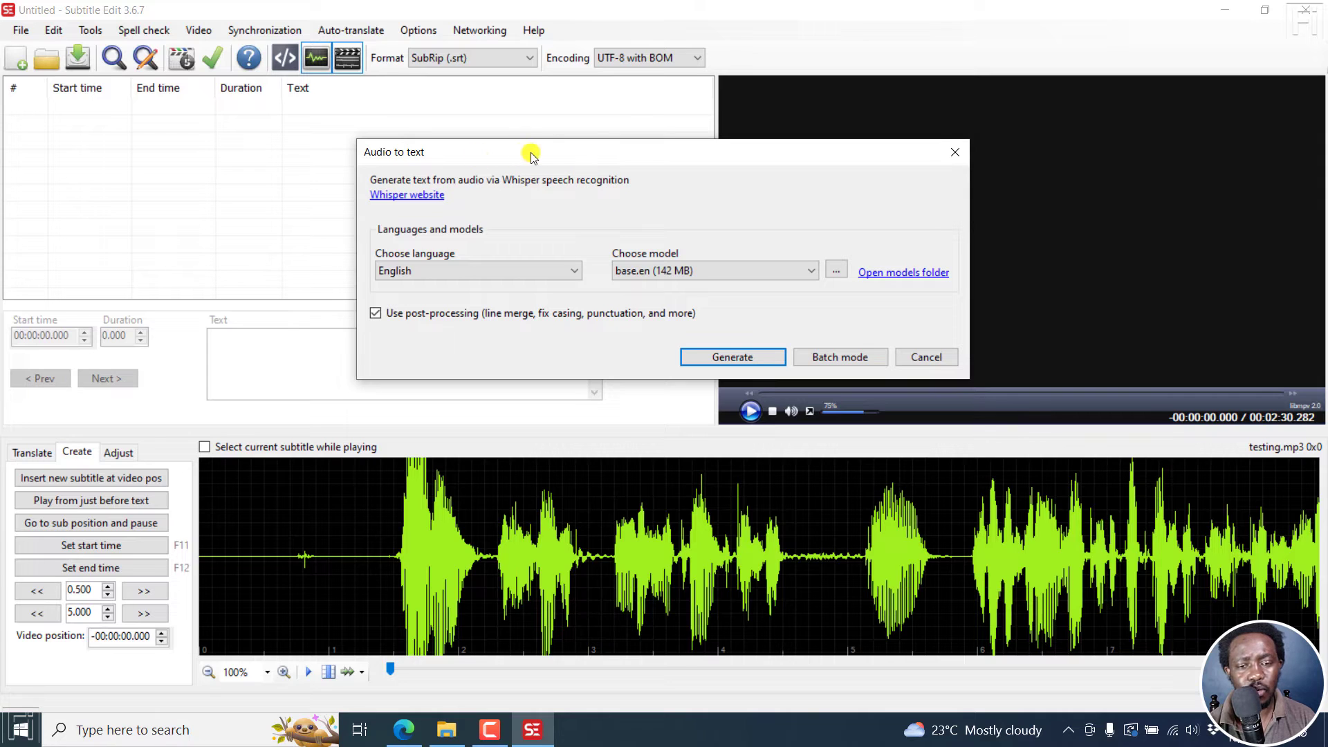
{"action": "left_click", "coordinate": [573, 270]}
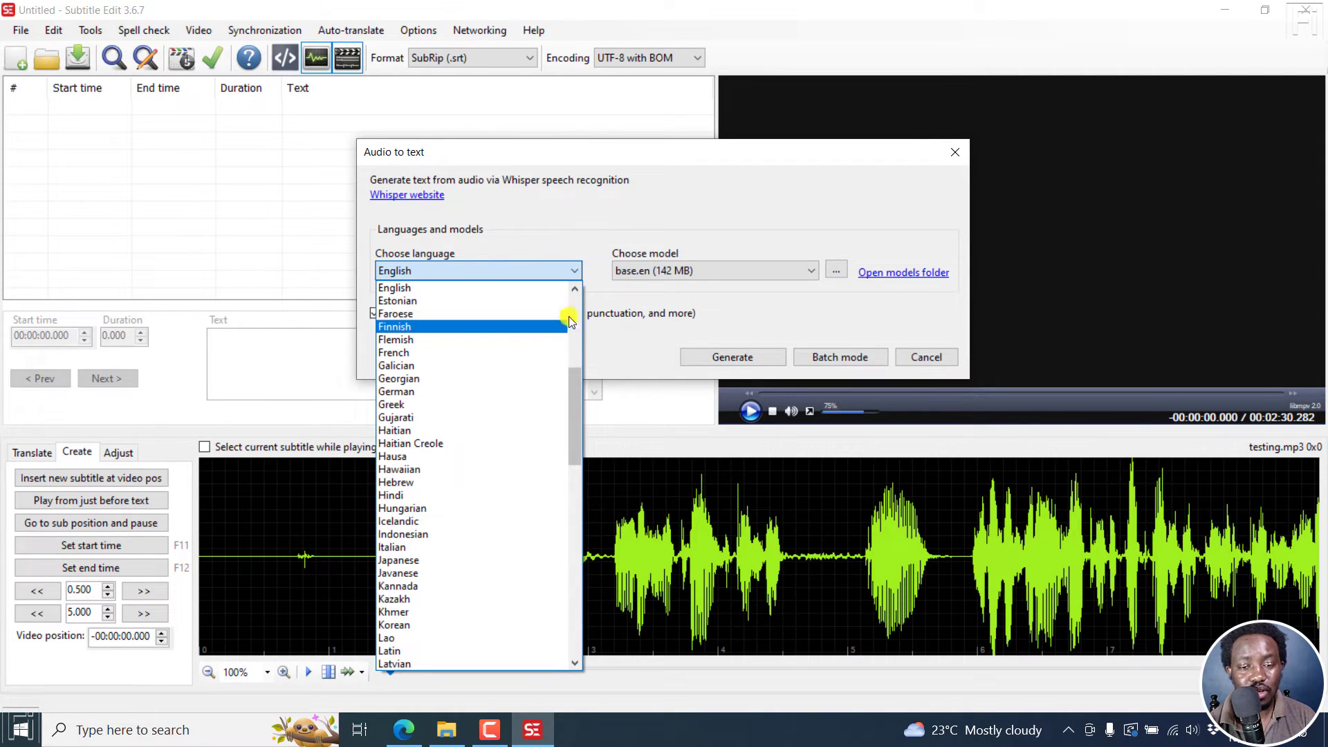
{"action": "left_click", "coordinate": [570, 225]}
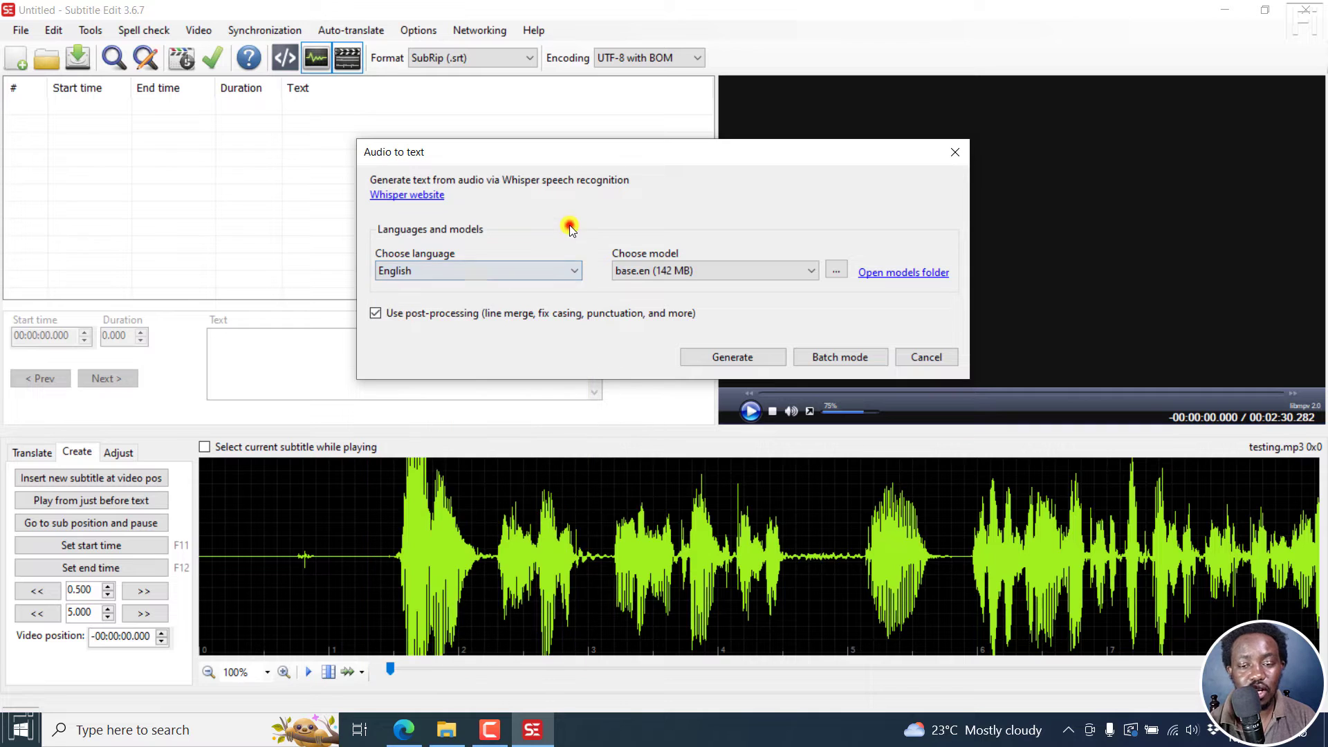
{"action": "left_click", "coordinate": [813, 270]}
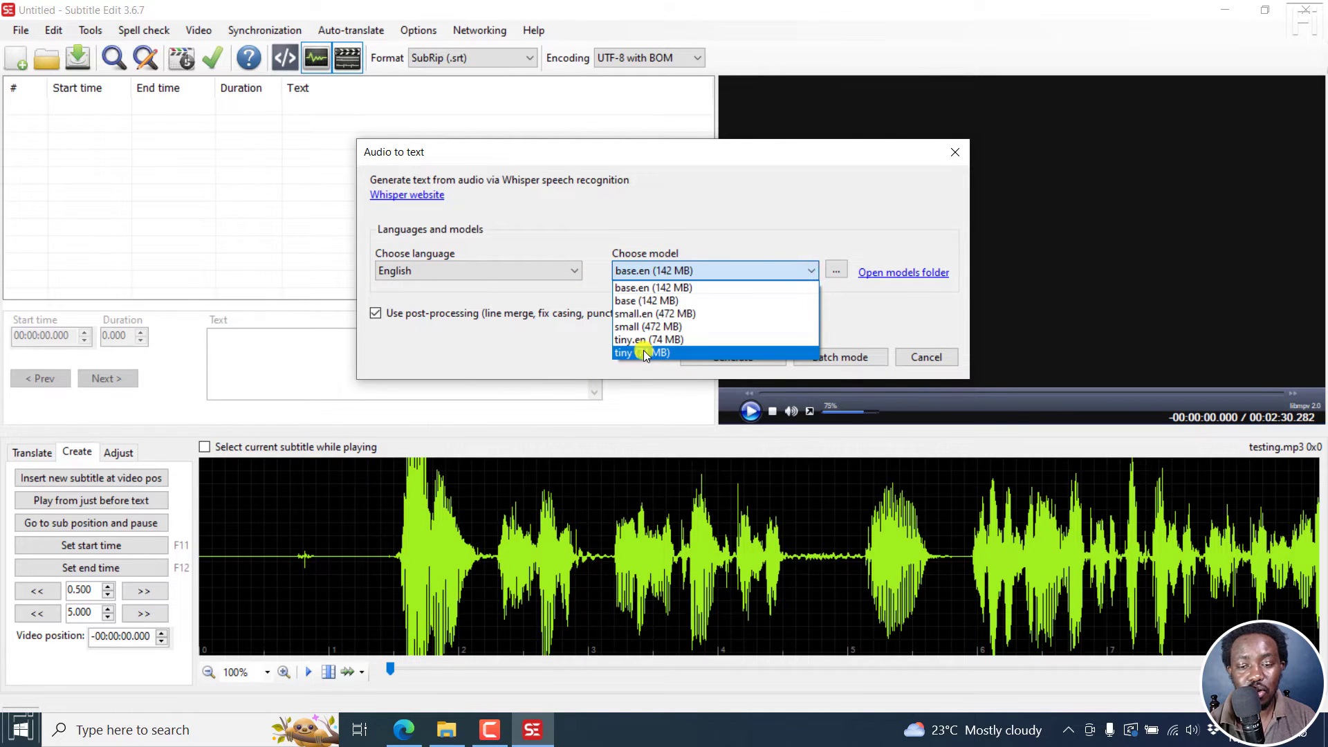
{"action": "left_click", "coordinate": [839, 274]}
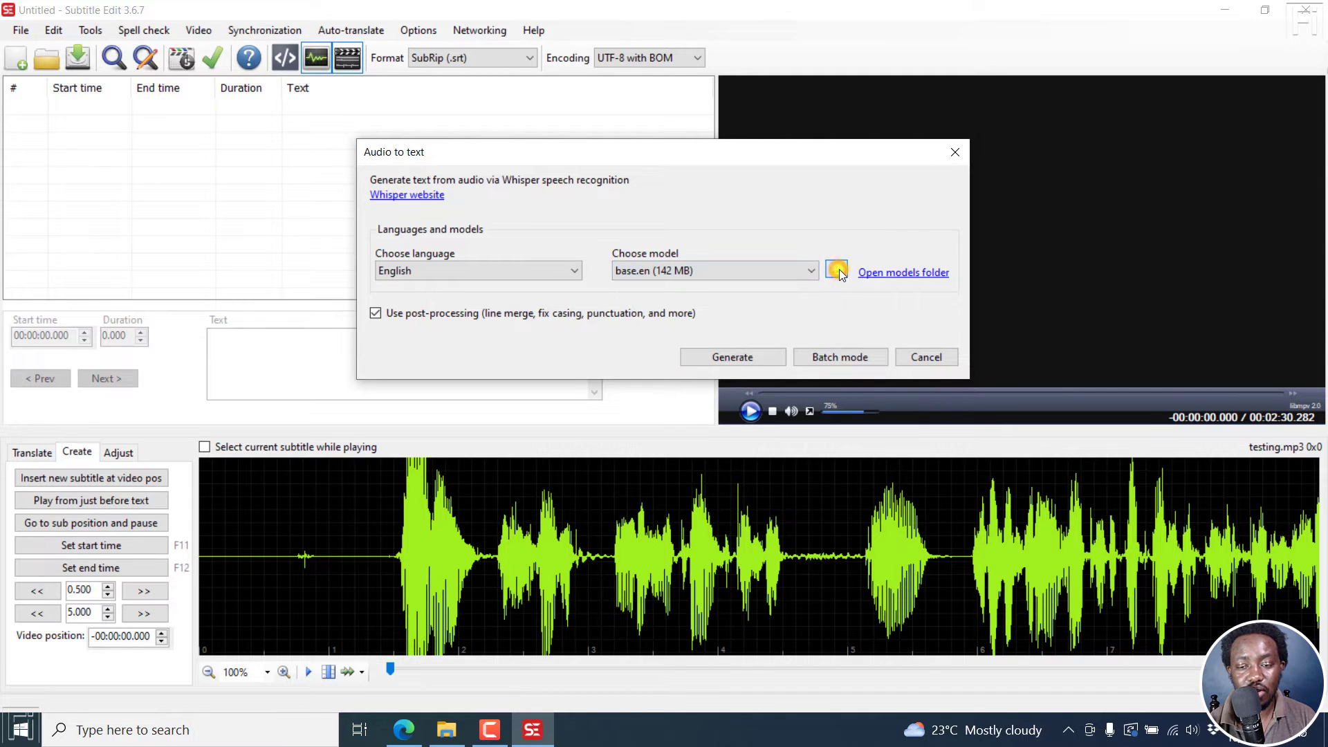
Look through the list of downloadable Whisper models and inspect the files in the models folder, closing both.
{"action": "left_click", "coordinate": [840, 274]}
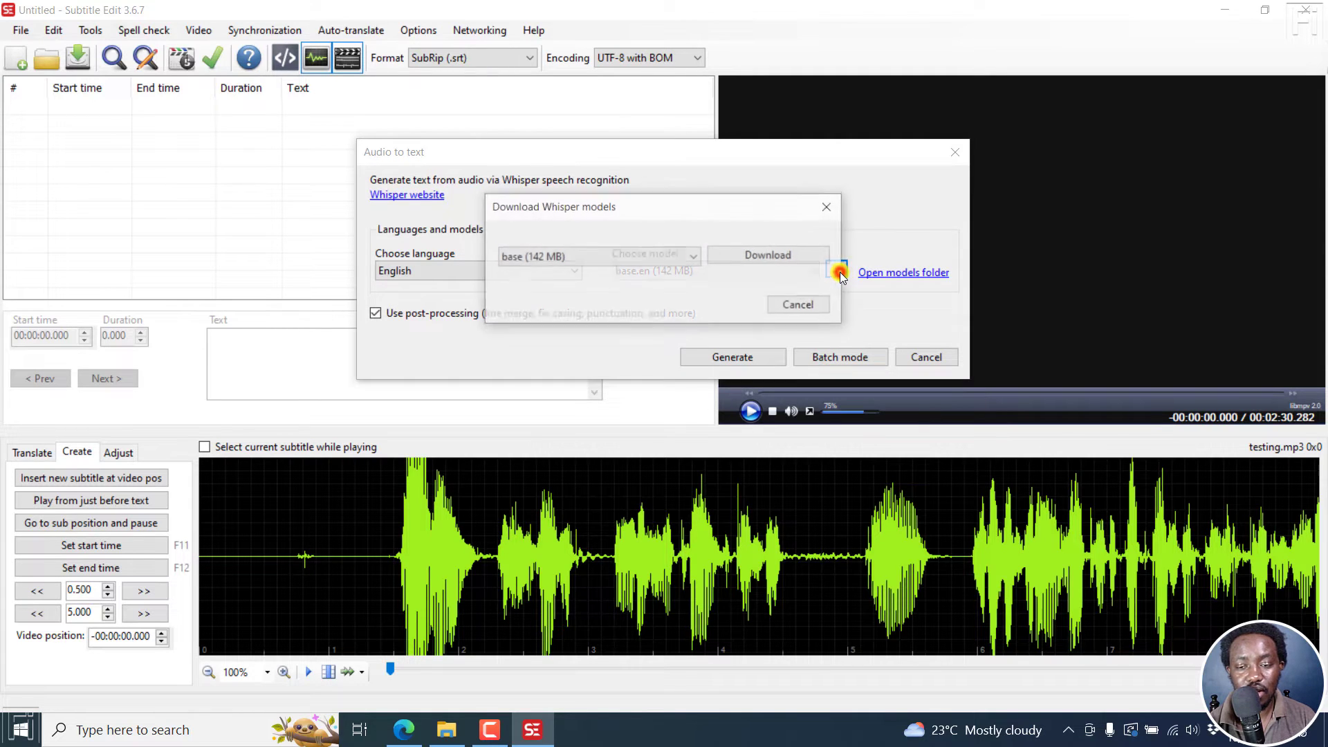
{"action": "left_click", "coordinate": [689, 257]}
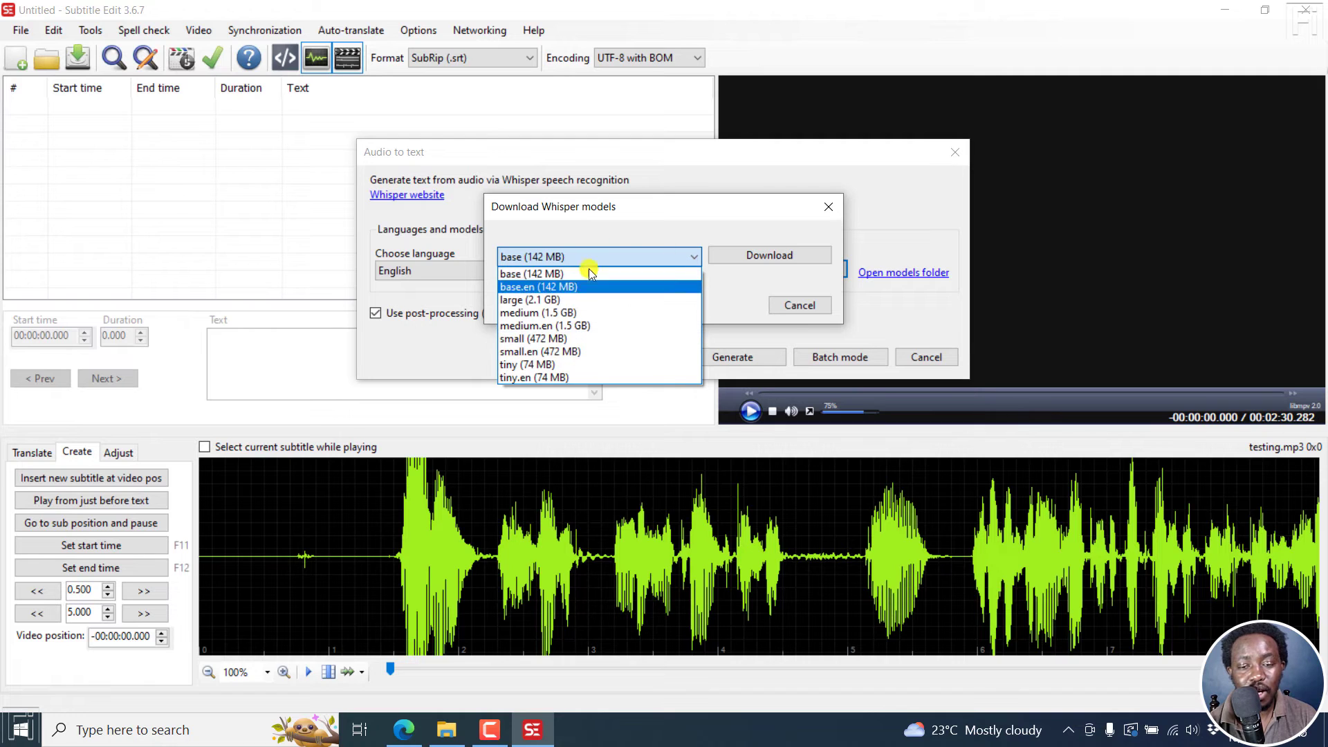
{"action": "left_click", "coordinate": [700, 216]}
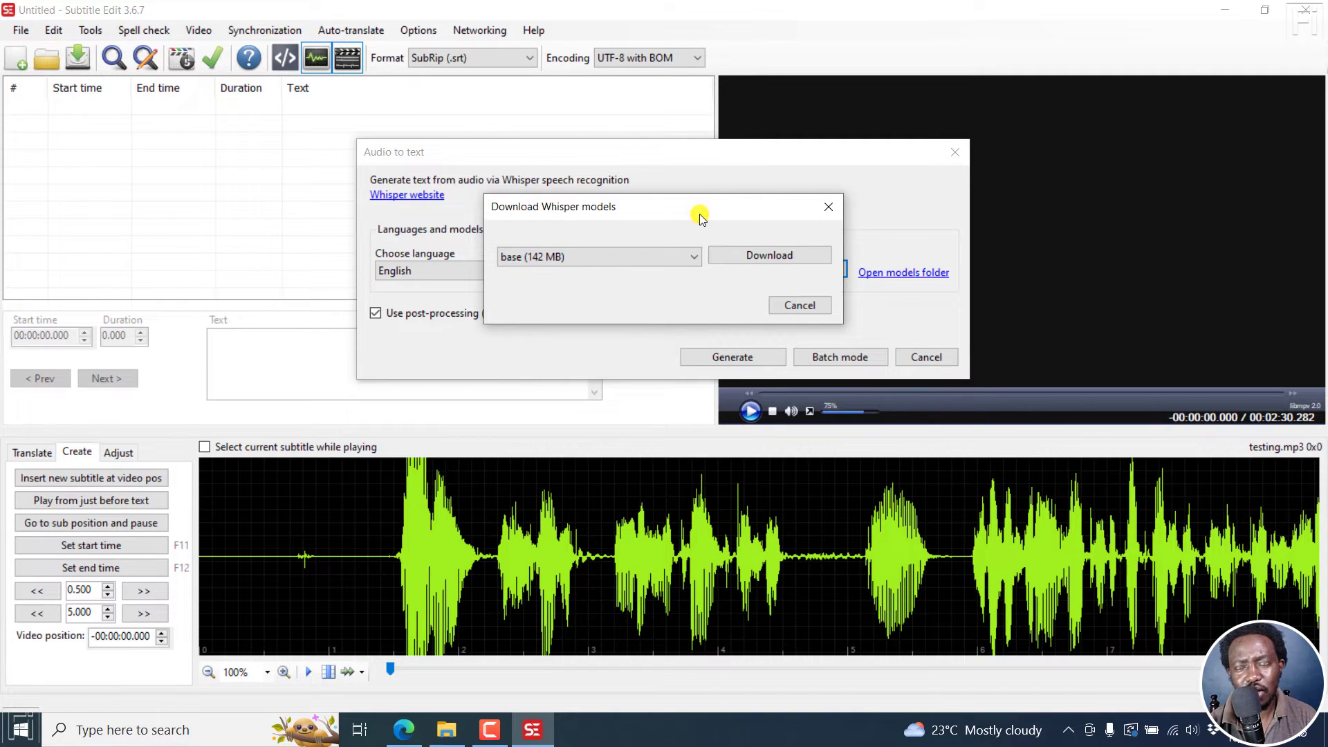
{"action": "left_click", "coordinate": [829, 207]}
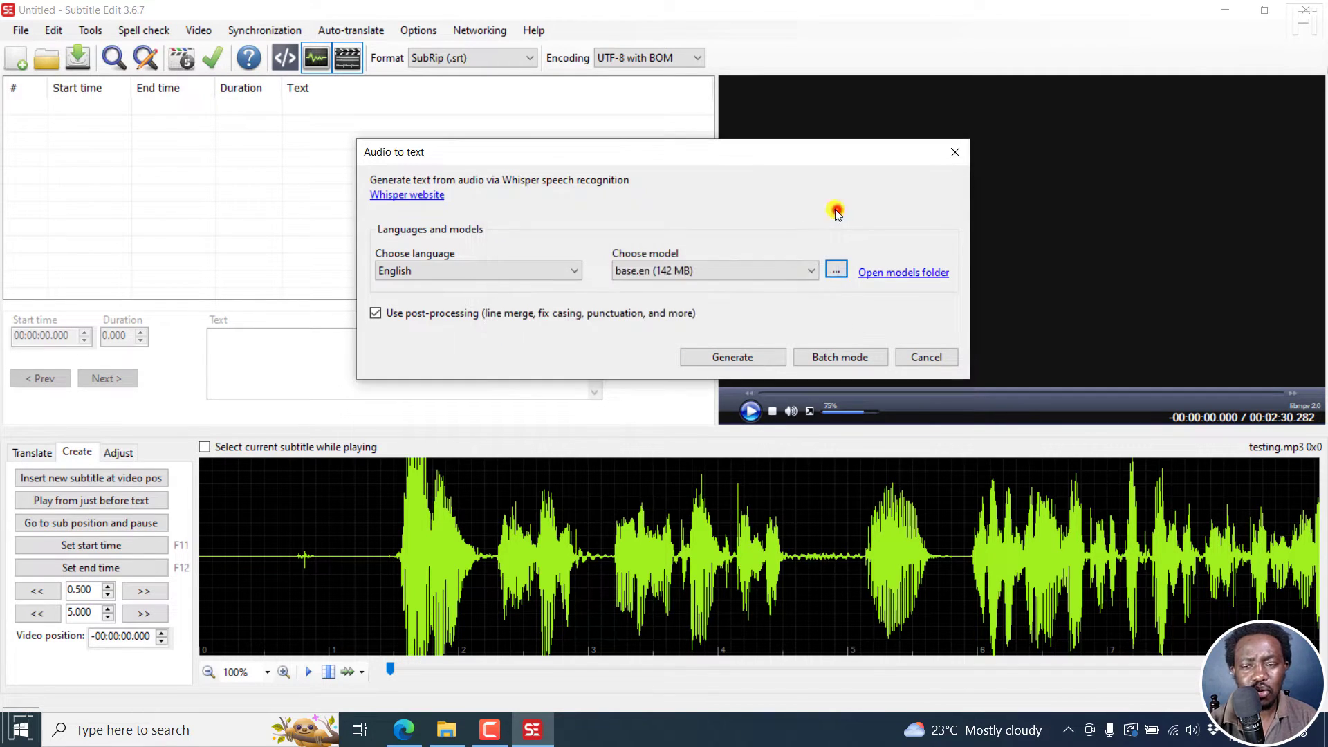
{"action": "left_click", "coordinate": [916, 274]}
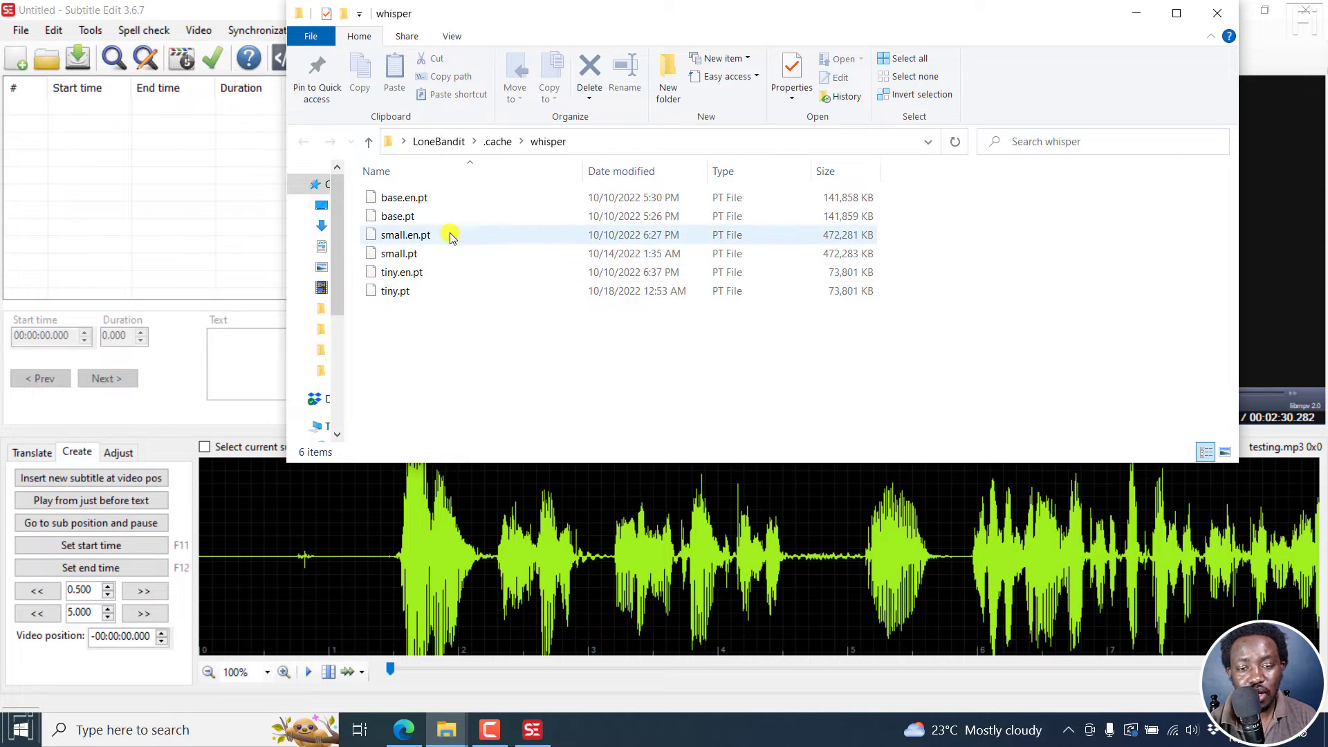
{"action": "left_click", "coordinate": [1217, 13]}
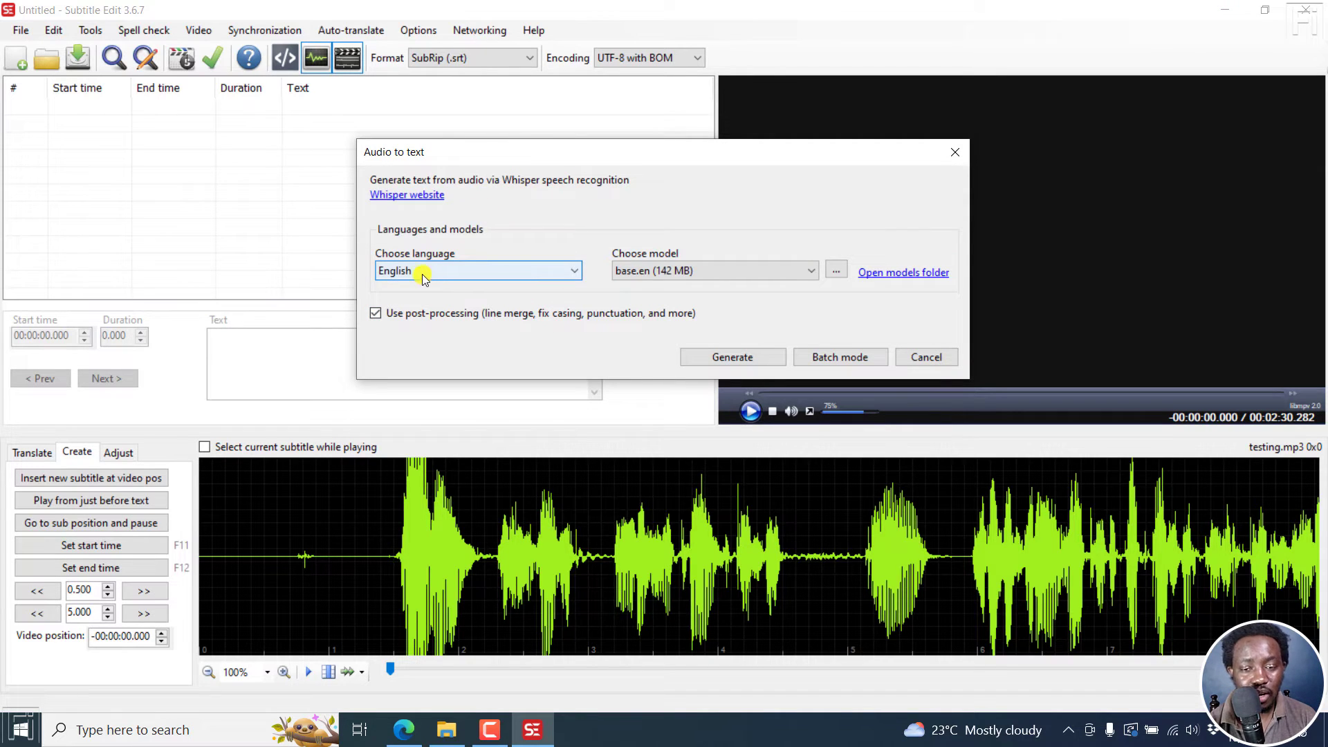
Choose the base.en (142 MB) model and generate the subtitles from the English audio.
{"action": "left_click", "coordinate": [699, 270]}
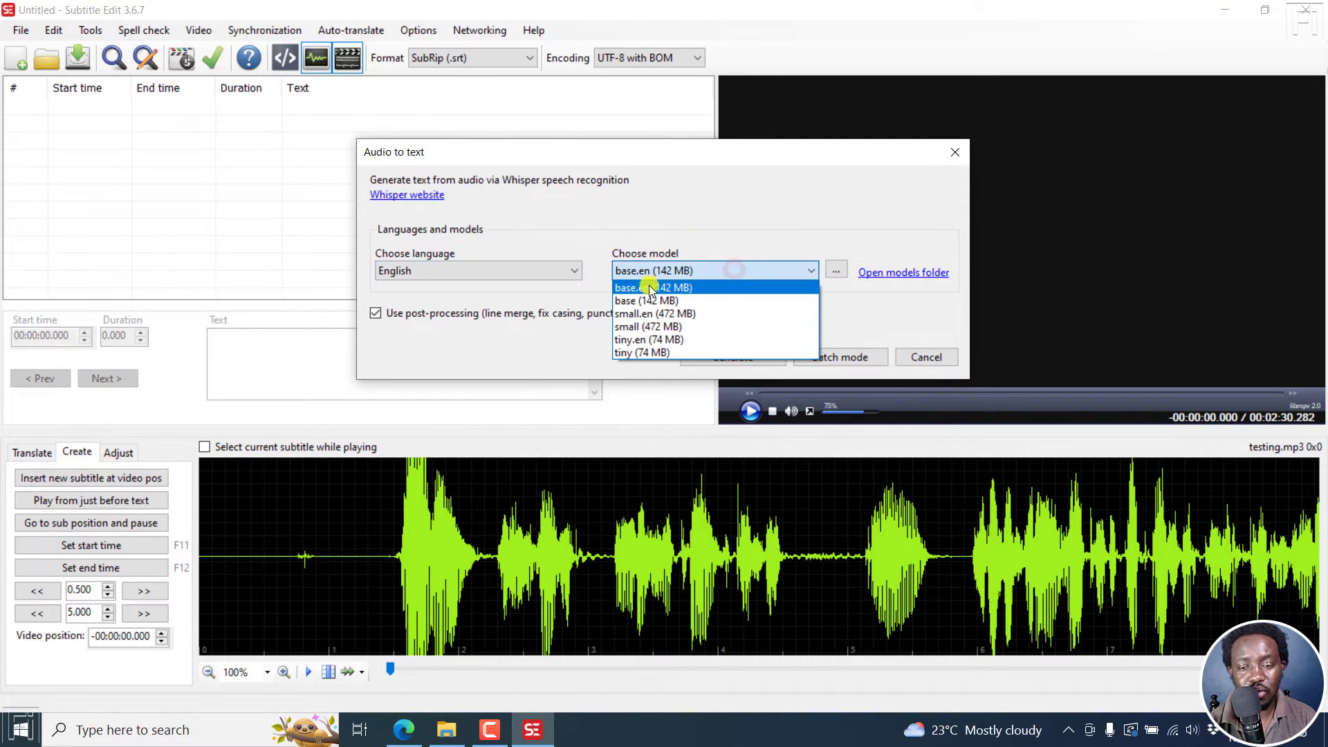
{"action": "left_click", "coordinate": [654, 287]}
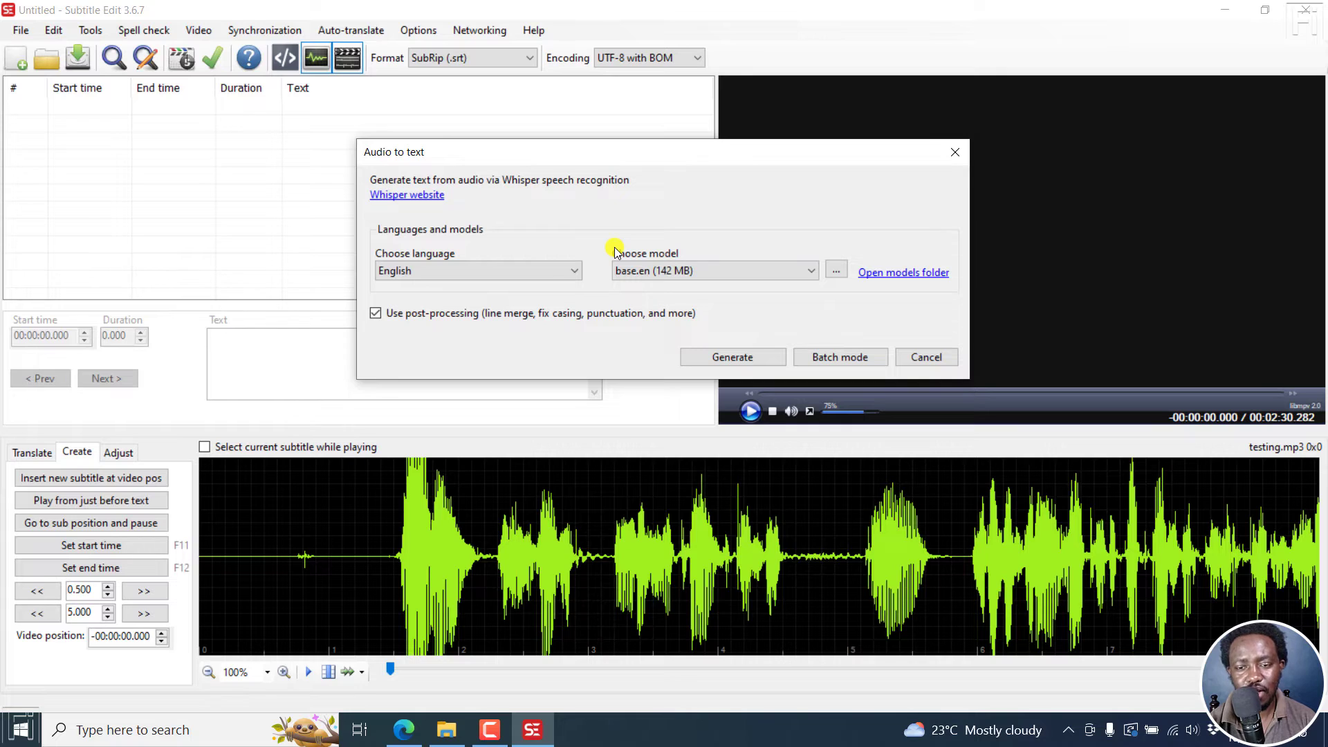
{"action": "left_click", "coordinate": [735, 357]}
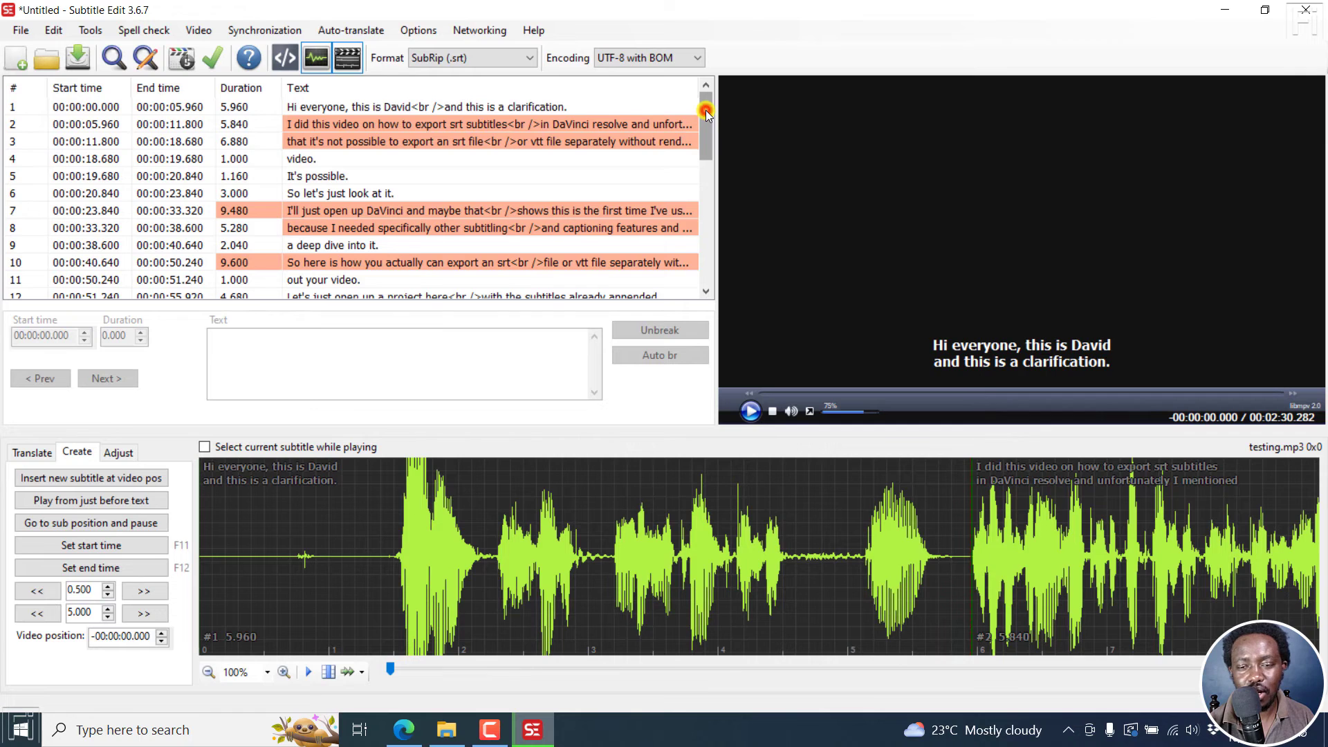
Review the generated subtitle lines down to the end of the list and play part of the audio to check them.
{"action": "left_click_drag", "start_coordinate": [707, 112], "coordinate": [710, 257]}
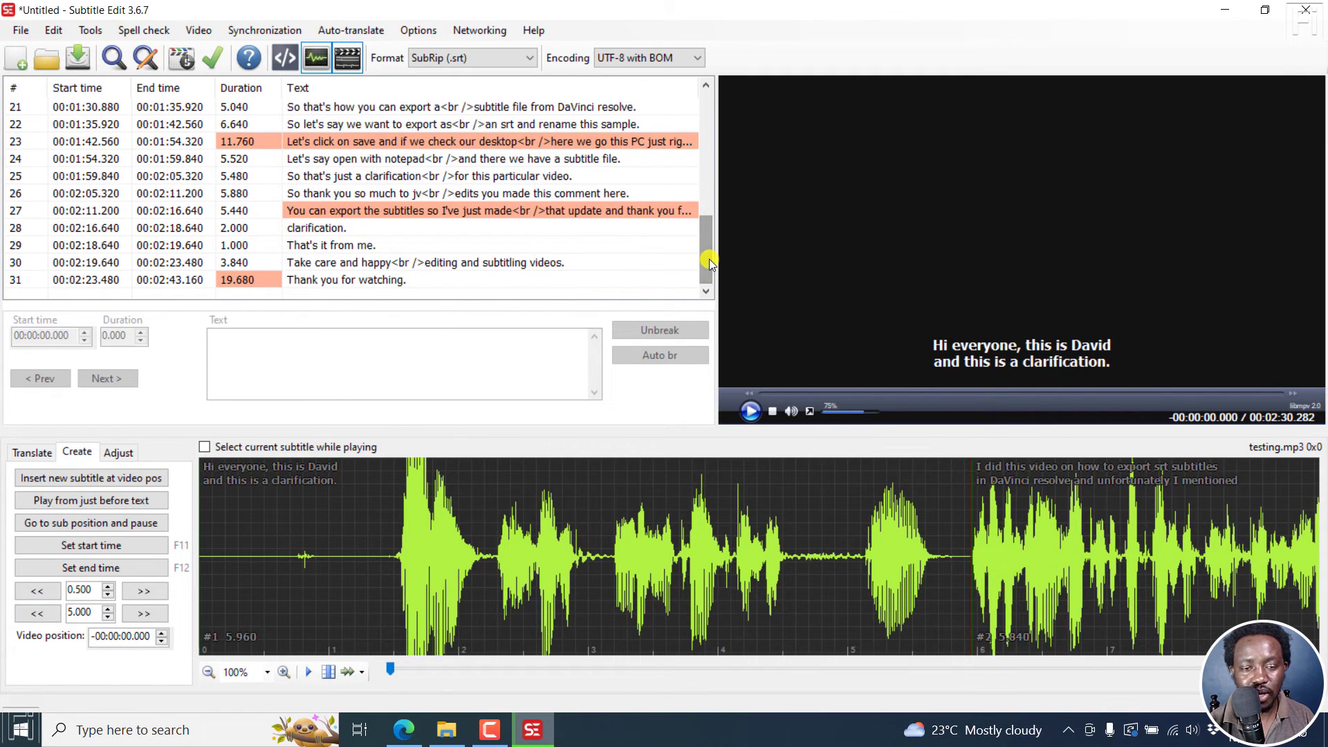
{"action": "left_click", "coordinate": [749, 413]}
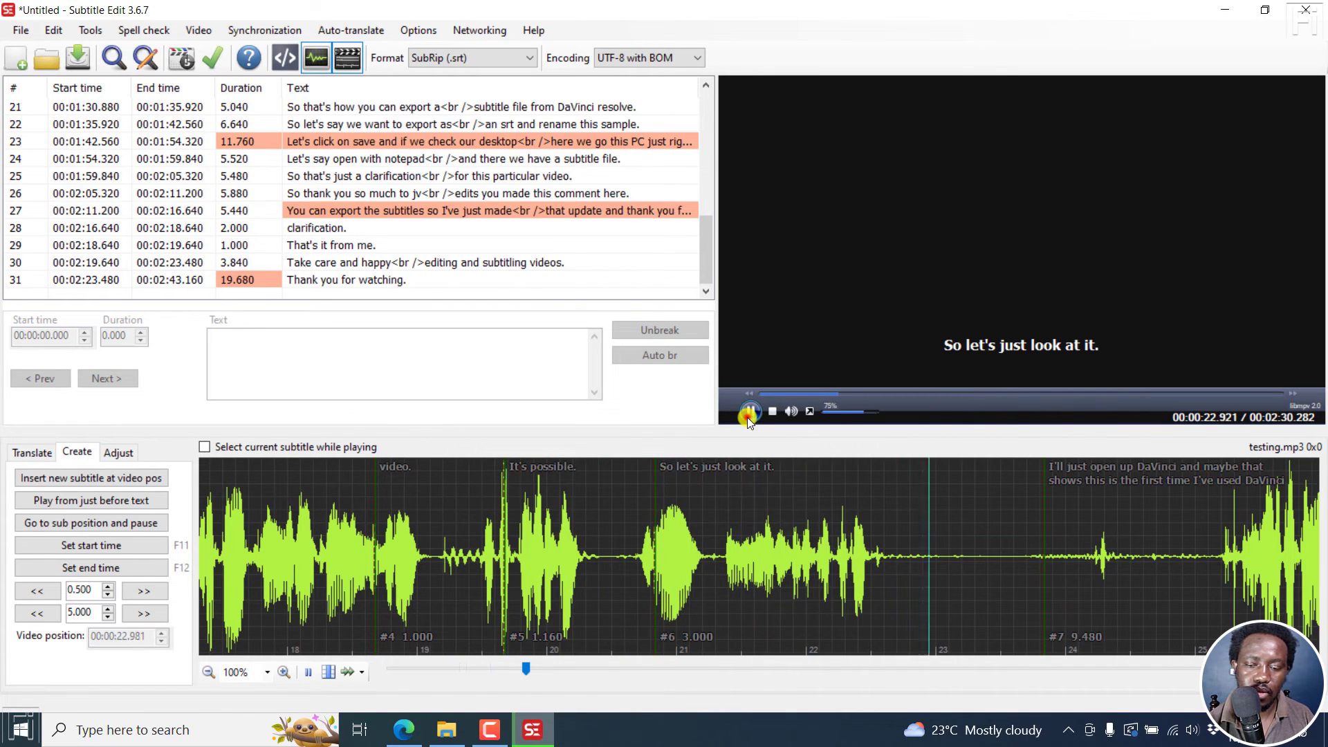
{"action": "left_click", "coordinate": [747, 417]}
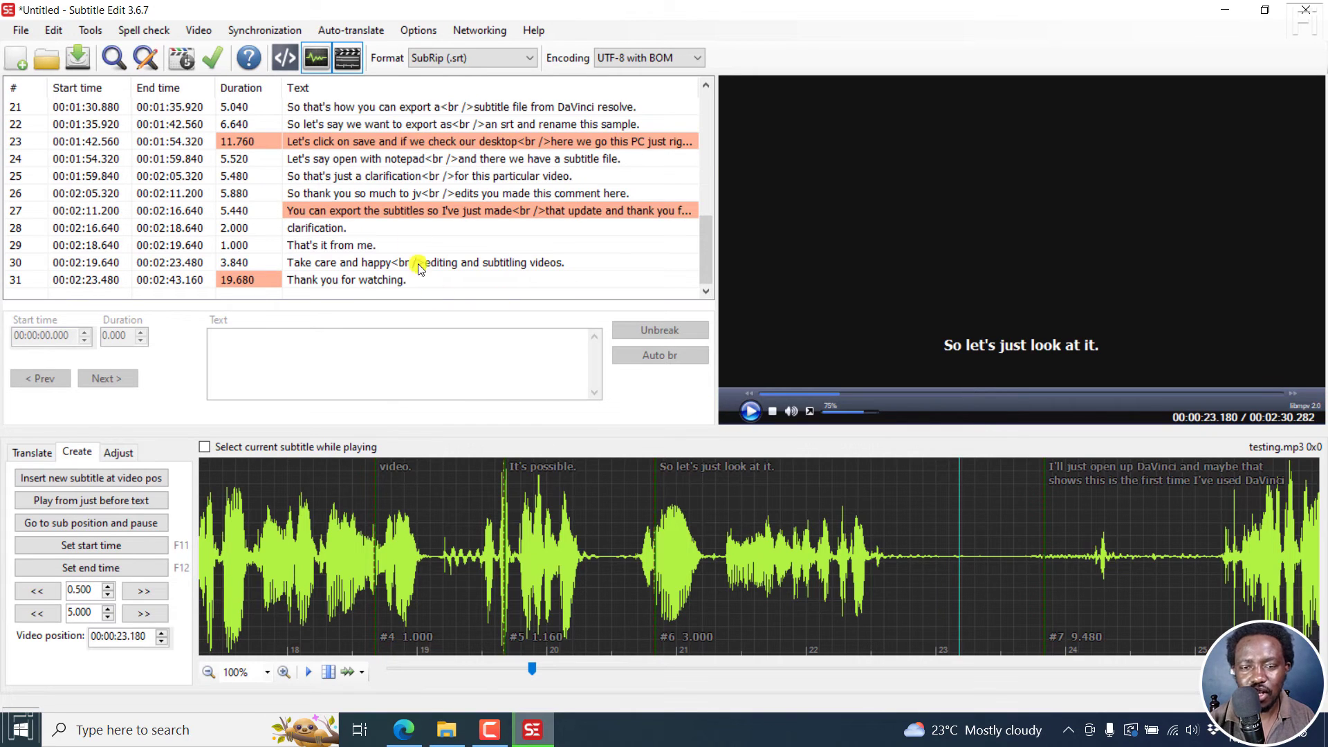
Check subtitle lines 3 and 2 against the audio waveform and move the playback position within line 2.
{"action": "left_click", "coordinate": [313, 503]}
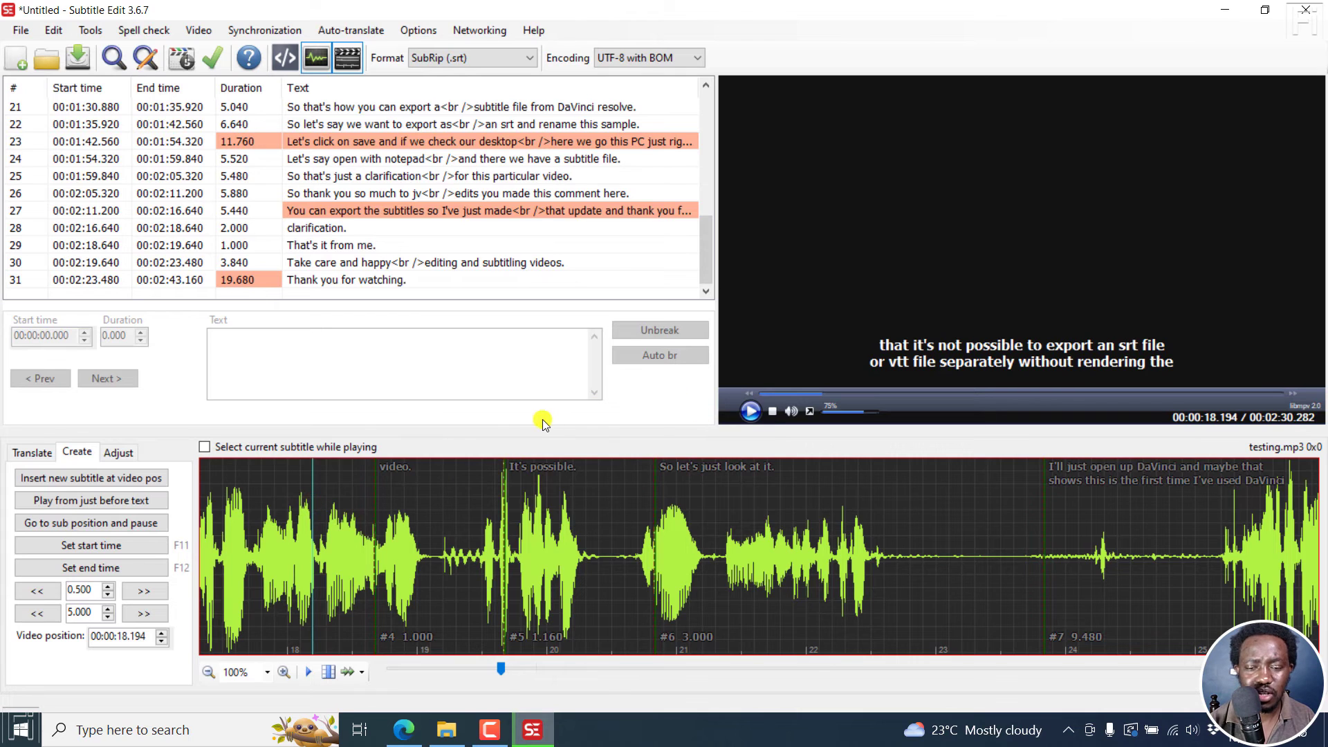
{"action": "left_click", "coordinate": [279, 477]}
{"action": "left_click", "coordinate": [279, 477]}
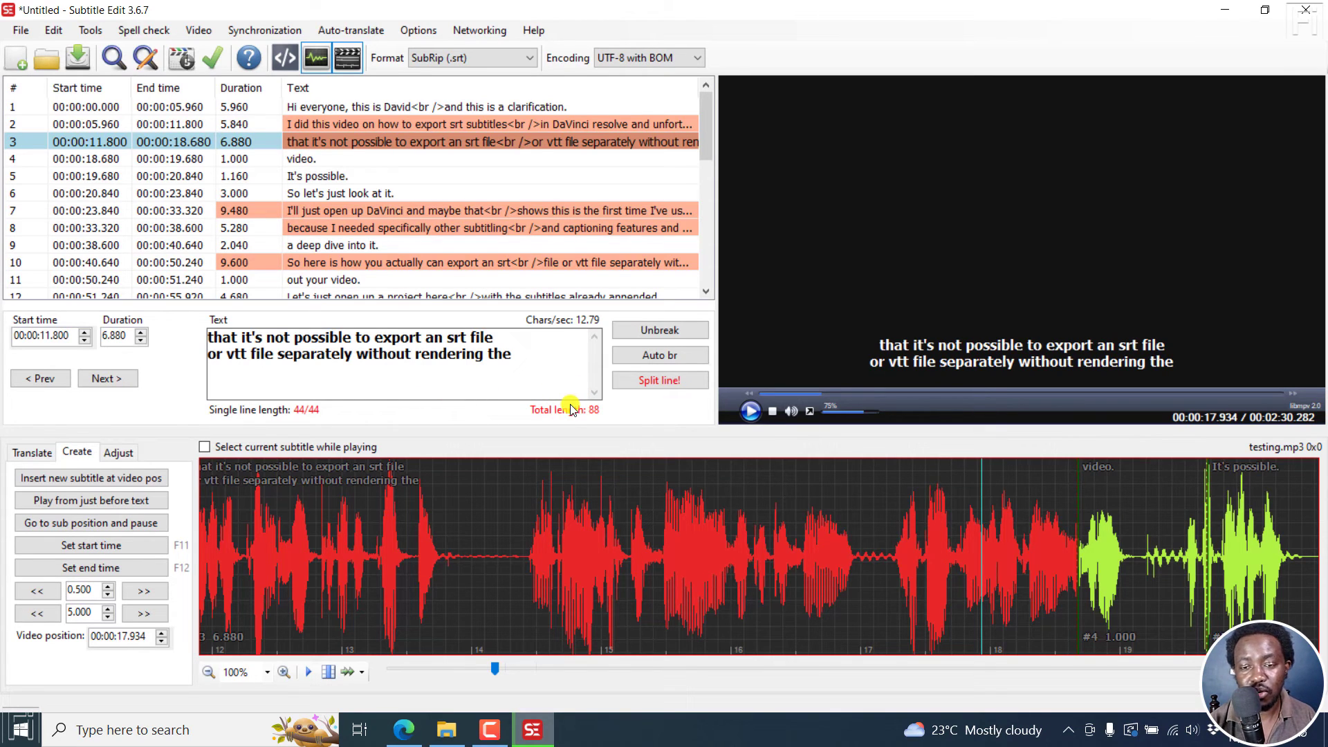
{"action": "left_click", "coordinate": [532, 124]}
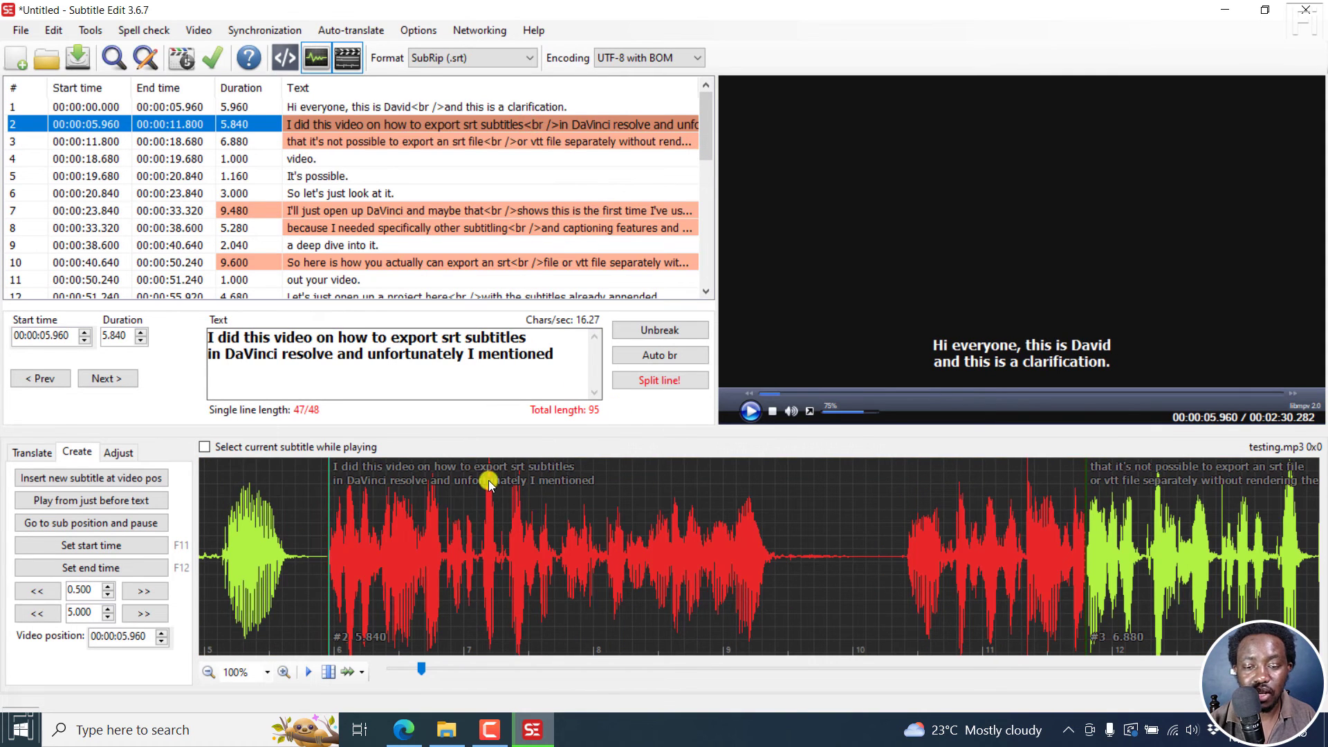
{"action": "left_click", "coordinate": [445, 475]}
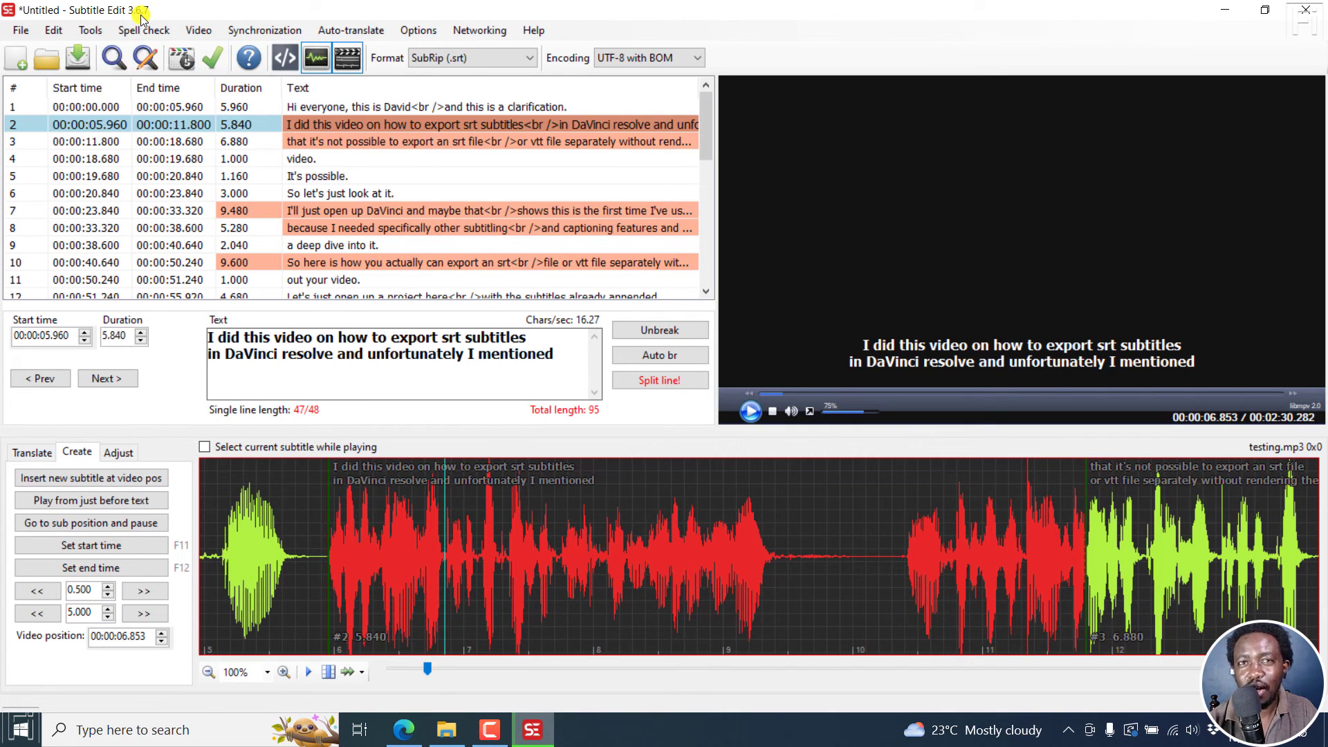
Switch to the browser and review the Python, pip and Whisper installation instructions in the SubtitleEdit GitHub discussion.
{"action": "left_click", "coordinate": [404, 729]}
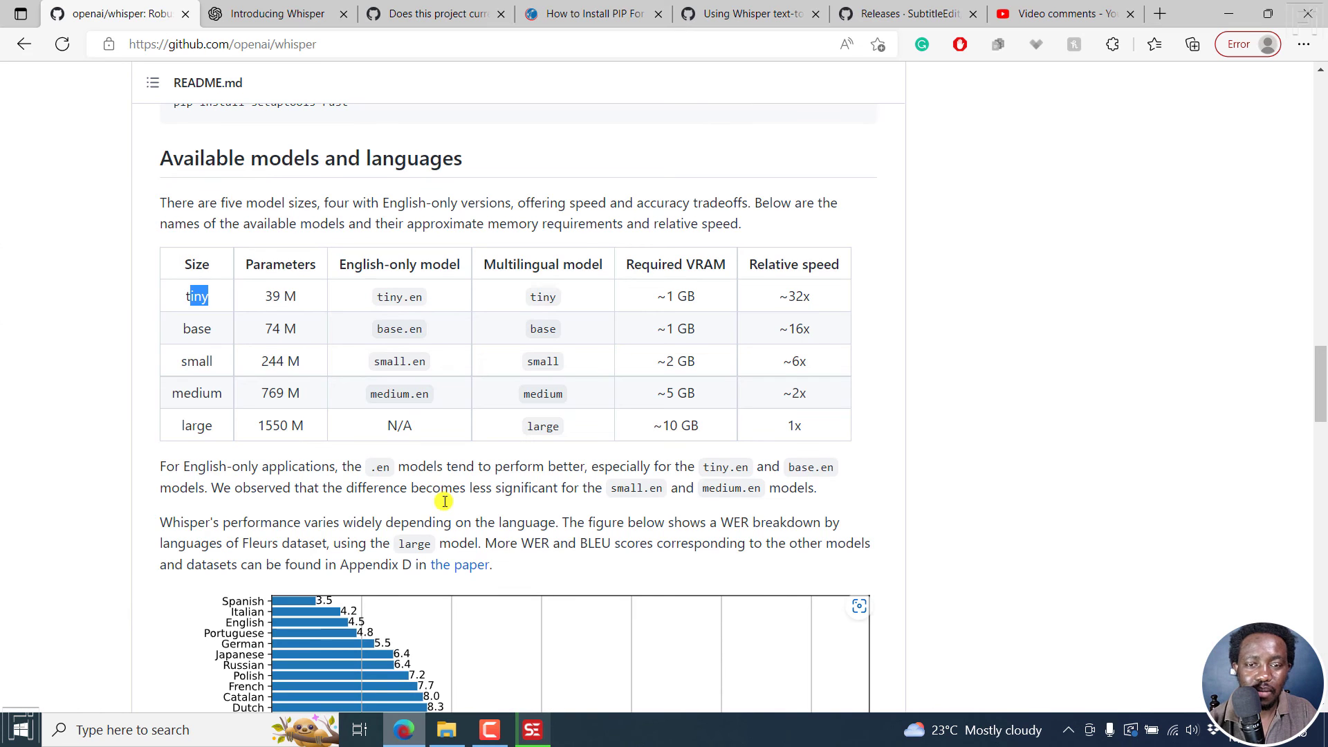
{"action": "left_click", "coordinate": [409, 10]}
{"action": "left_click", "coordinate": [258, 178]}
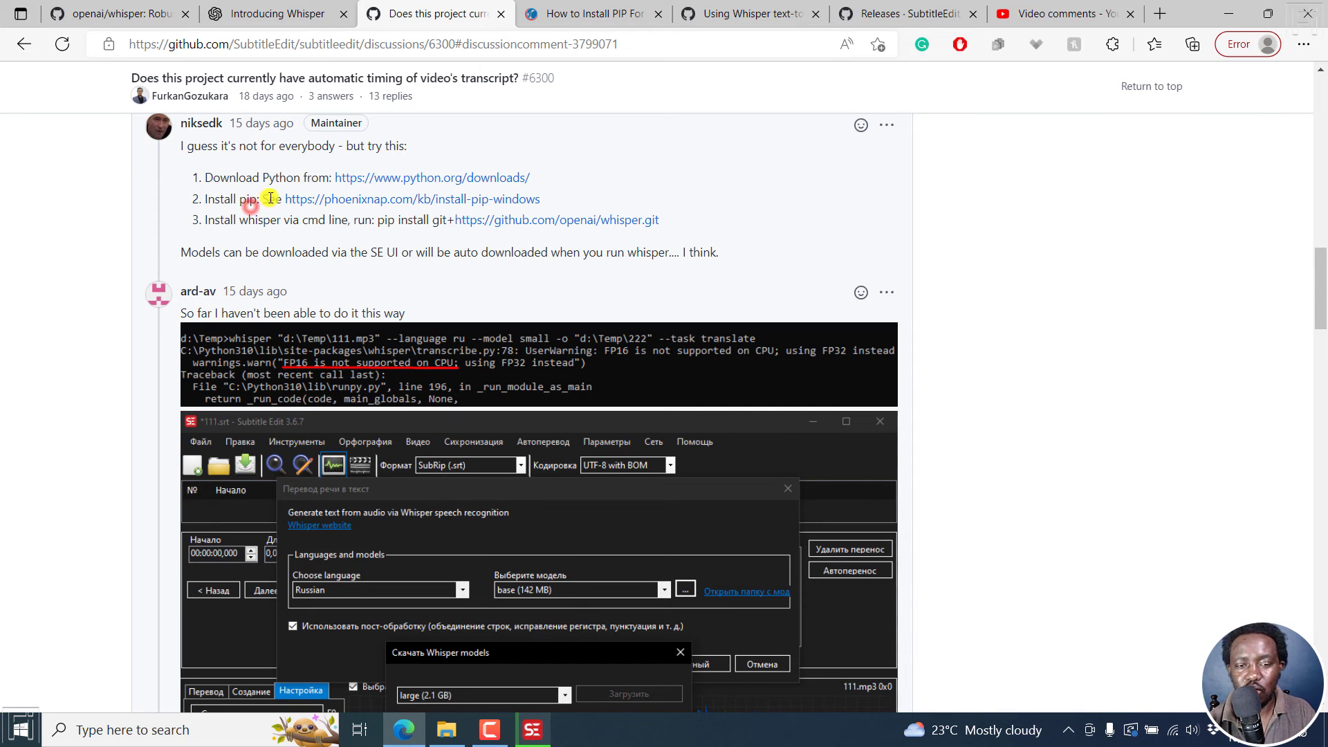
{"action": "left_click_drag", "start_coordinate": [283, 220], "coordinate": [386, 228]}
{"action": "left_click", "coordinate": [386, 230]}
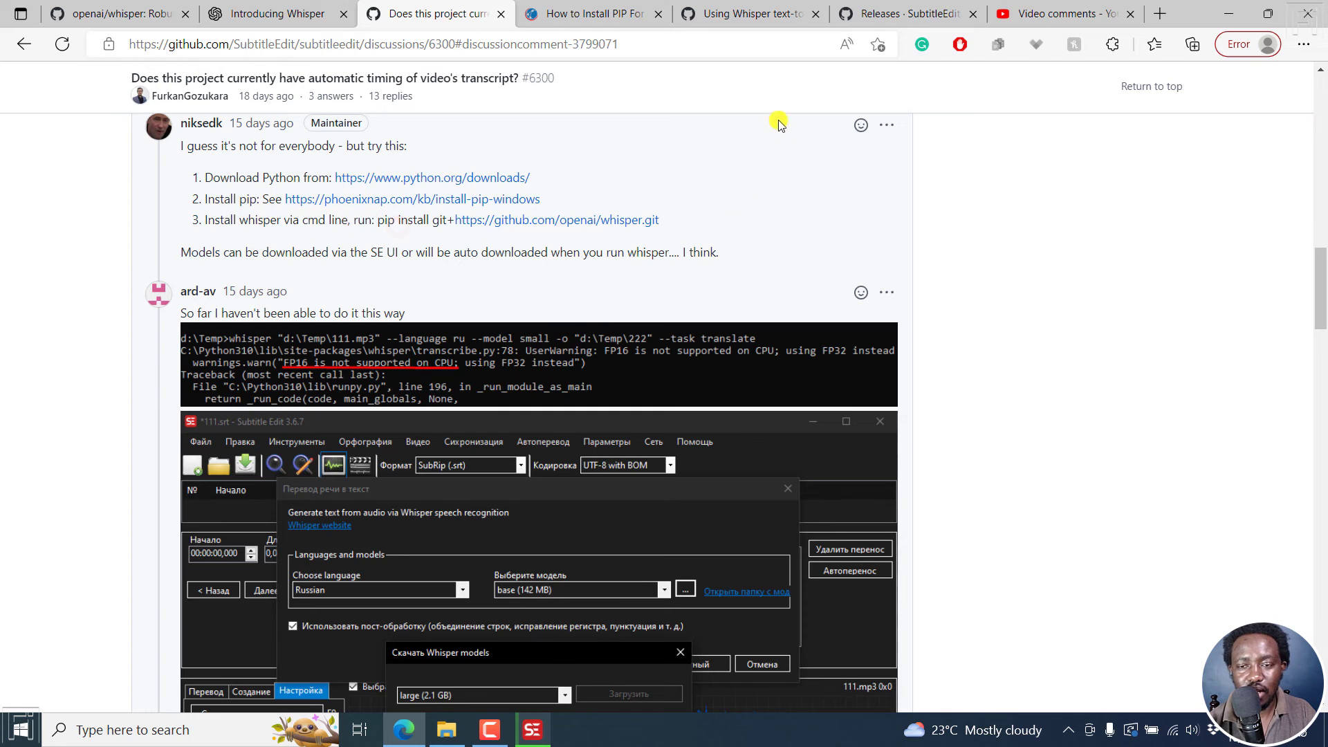
Review the GitHub issue recommending Git for Windows and the Subtitle Edit releases page with its download assets and address.
{"action": "left_click", "coordinate": [749, 16]}
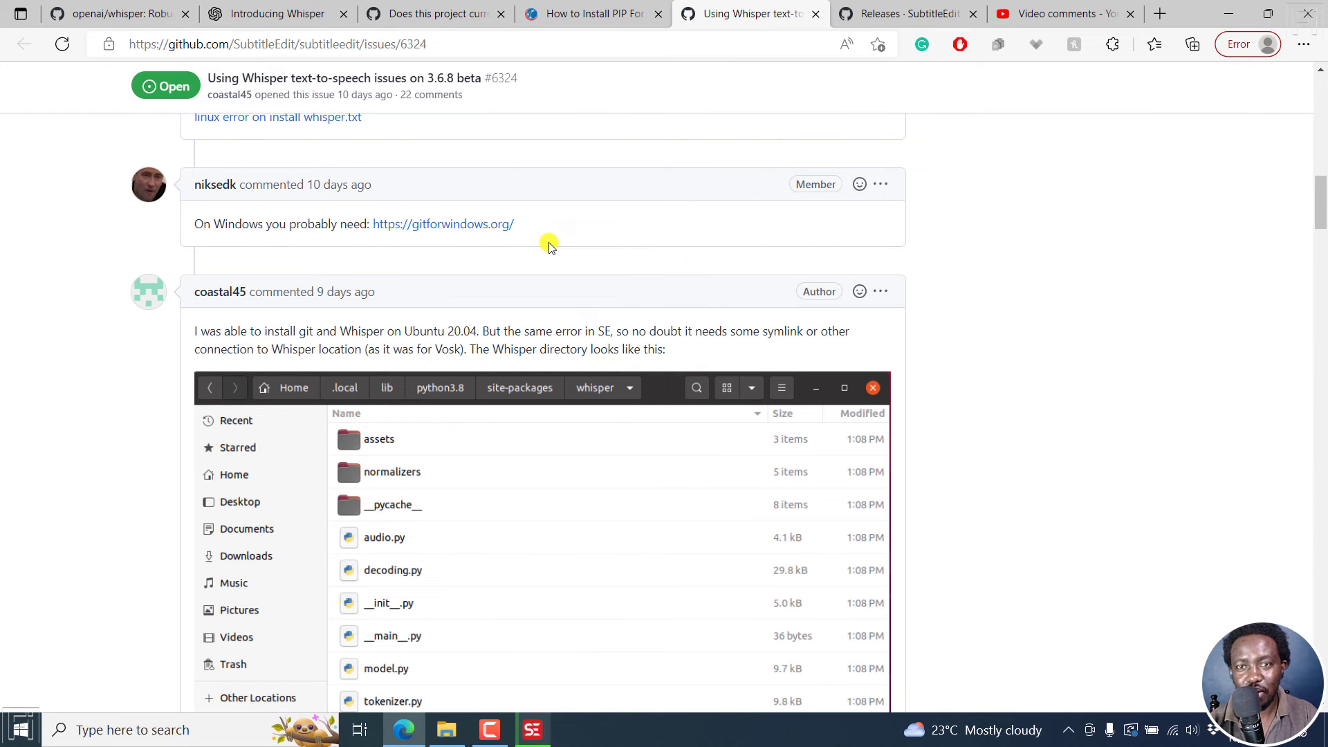
{"action": "left_click", "coordinate": [901, 10]}
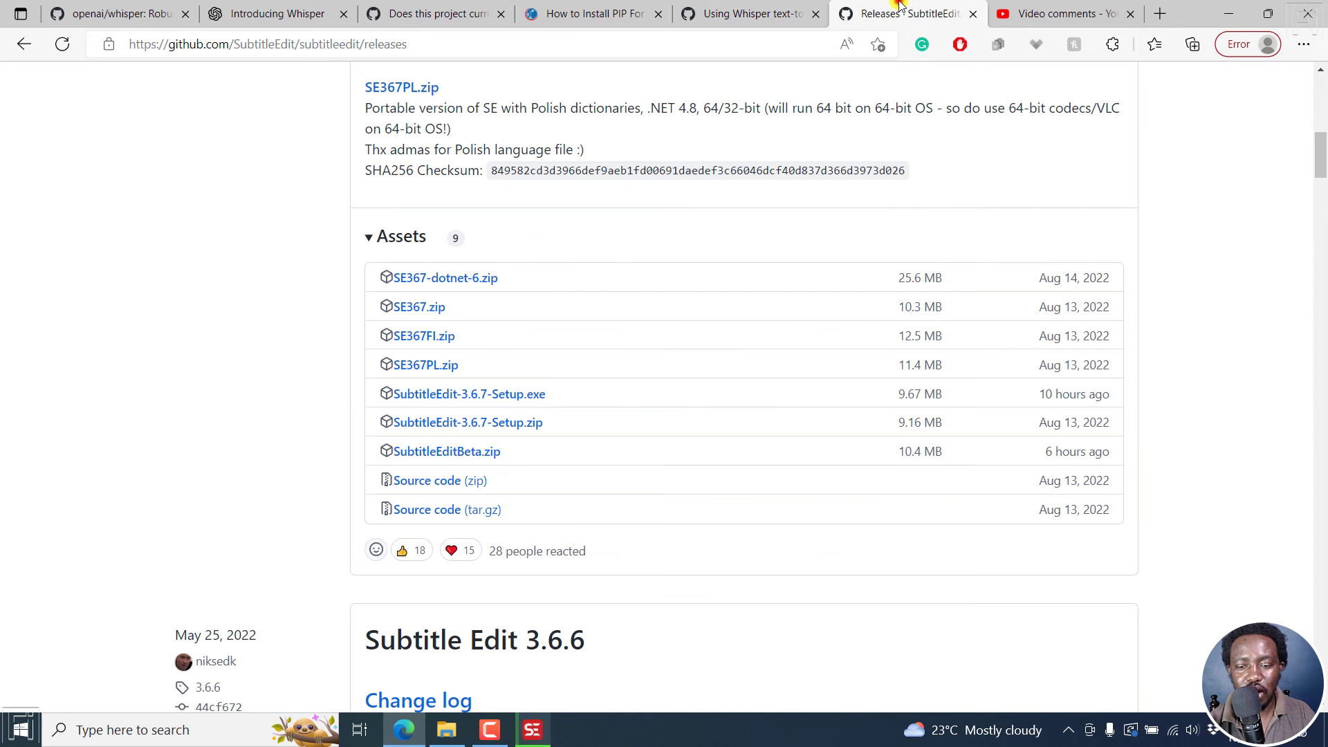
{"action": "left_click", "coordinate": [419, 43]}
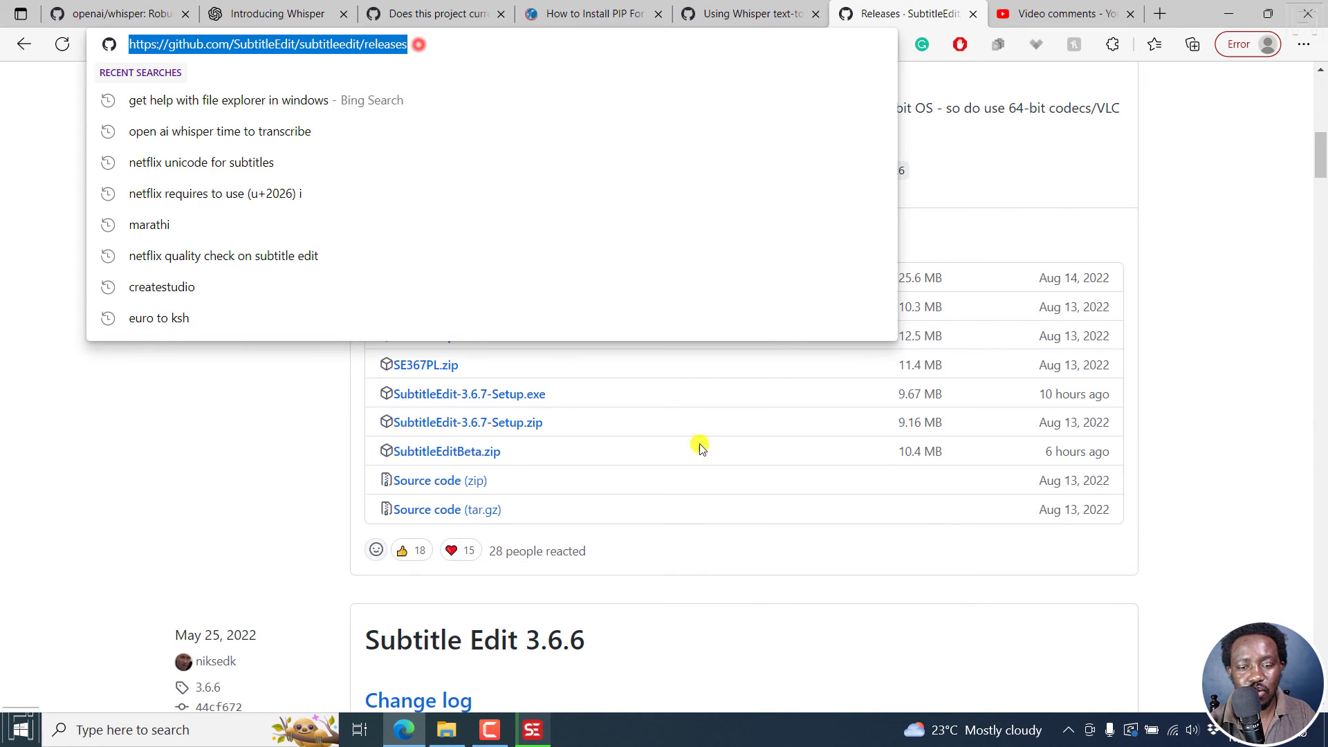
{"action": "left_click", "coordinate": [287, 436]}
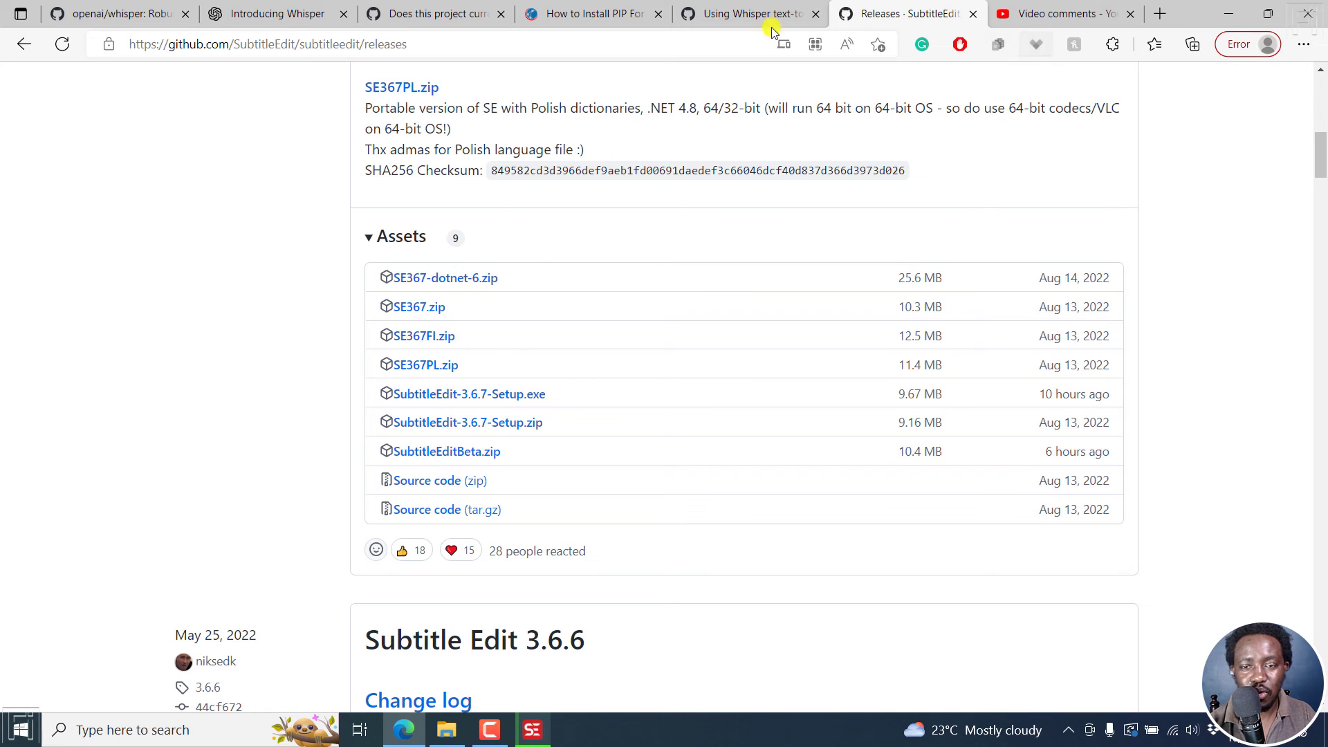
{"action": "left_click", "coordinate": [766, 5]}
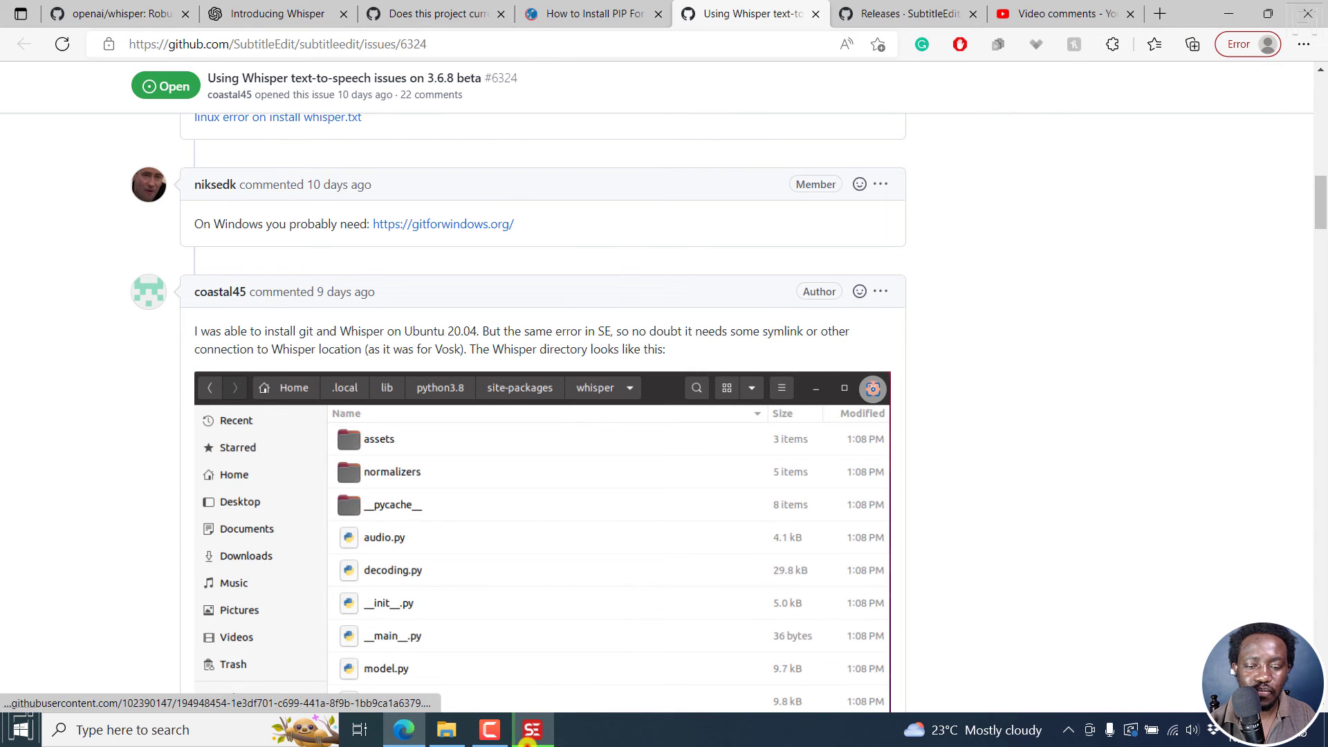
Return to Subtitle Edit and look at the available audio-to-text options for Vosk/Kaldi and Whisper.
{"action": "key", "text": "alt+Tab"}
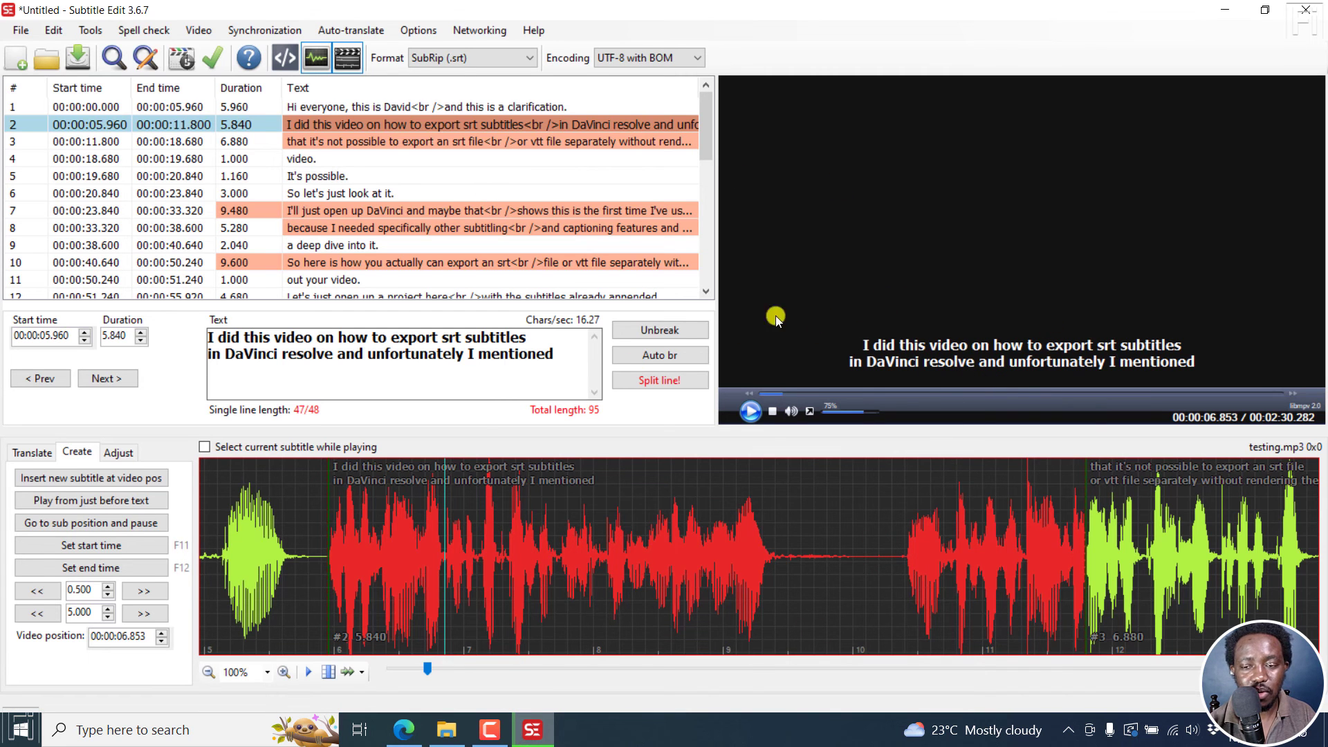
{"action": "left_click", "coordinate": [189, 31]}
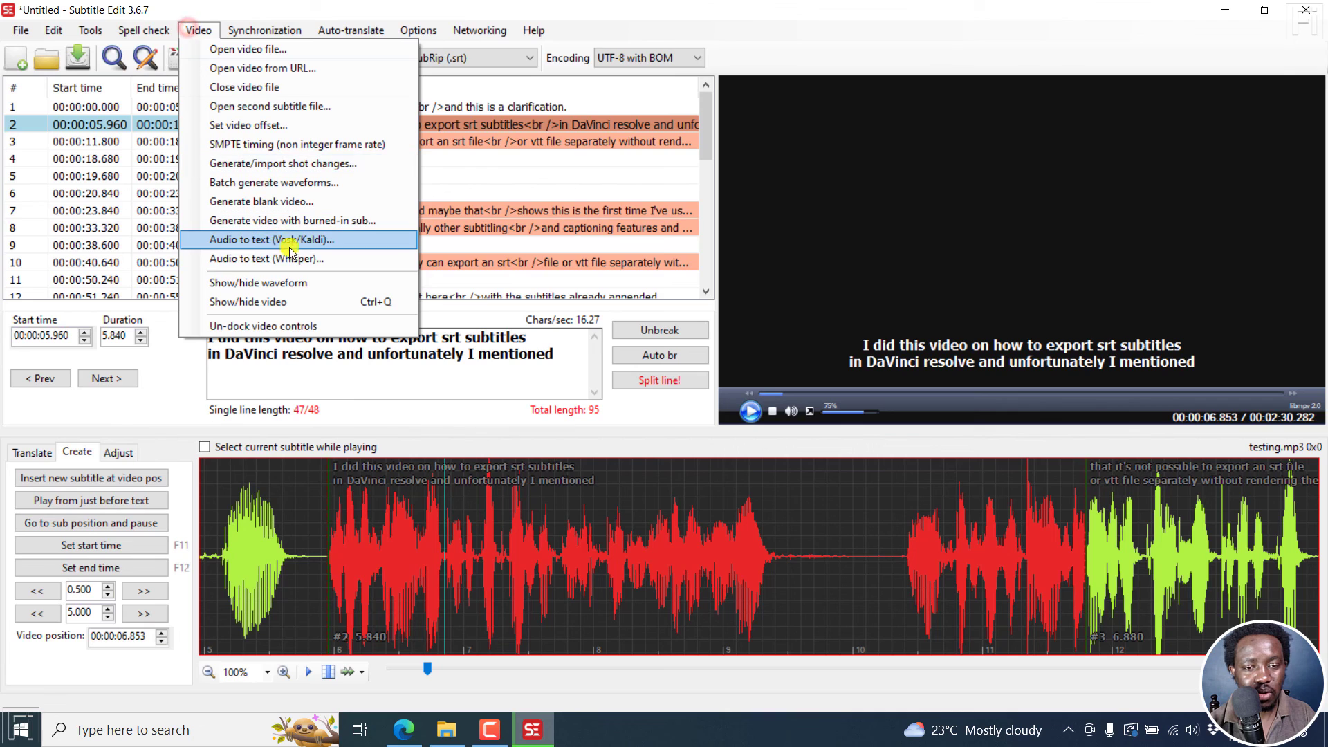
{"action": "left_click", "coordinate": [720, 11]}
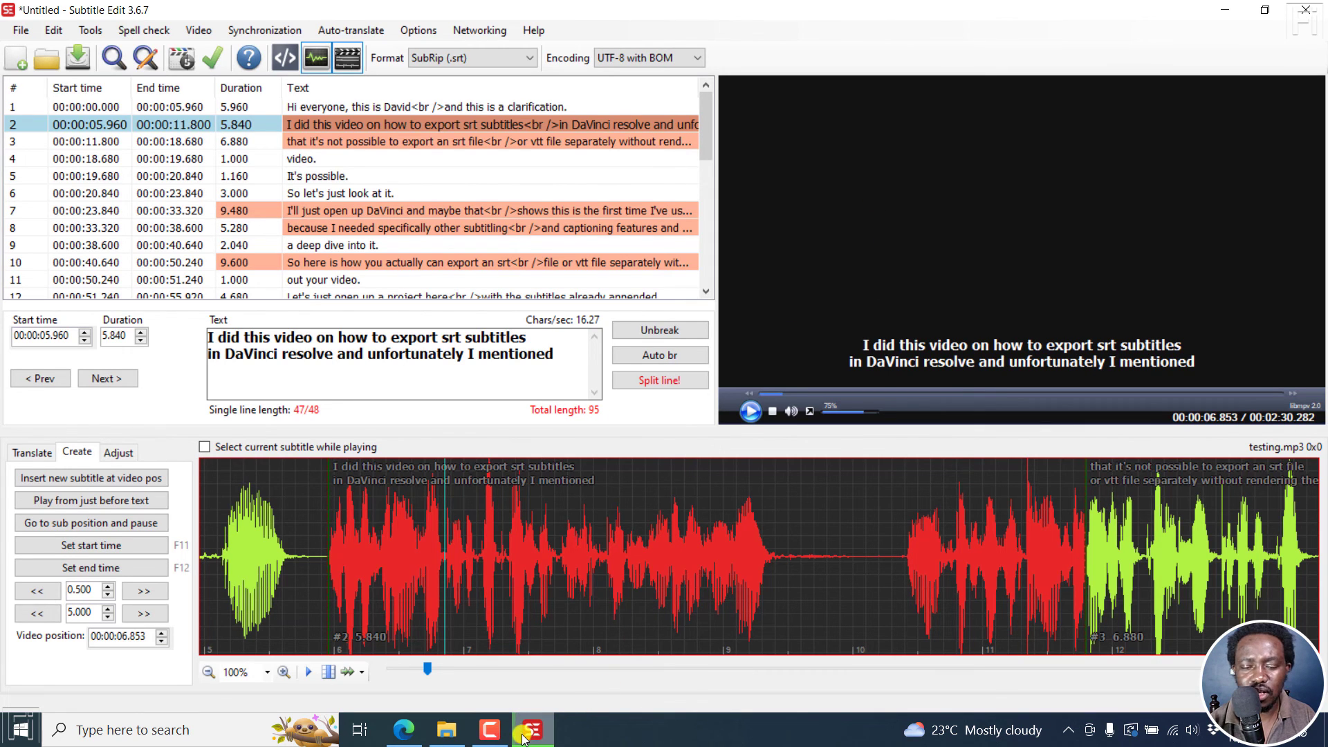
In the Subtitle Edit 3.6.8 Beta folder, locate the generated transcript files and inspect the SRT file in Notepad, closing it again.
{"action": "mouse_move", "coordinate": [522, 739]}
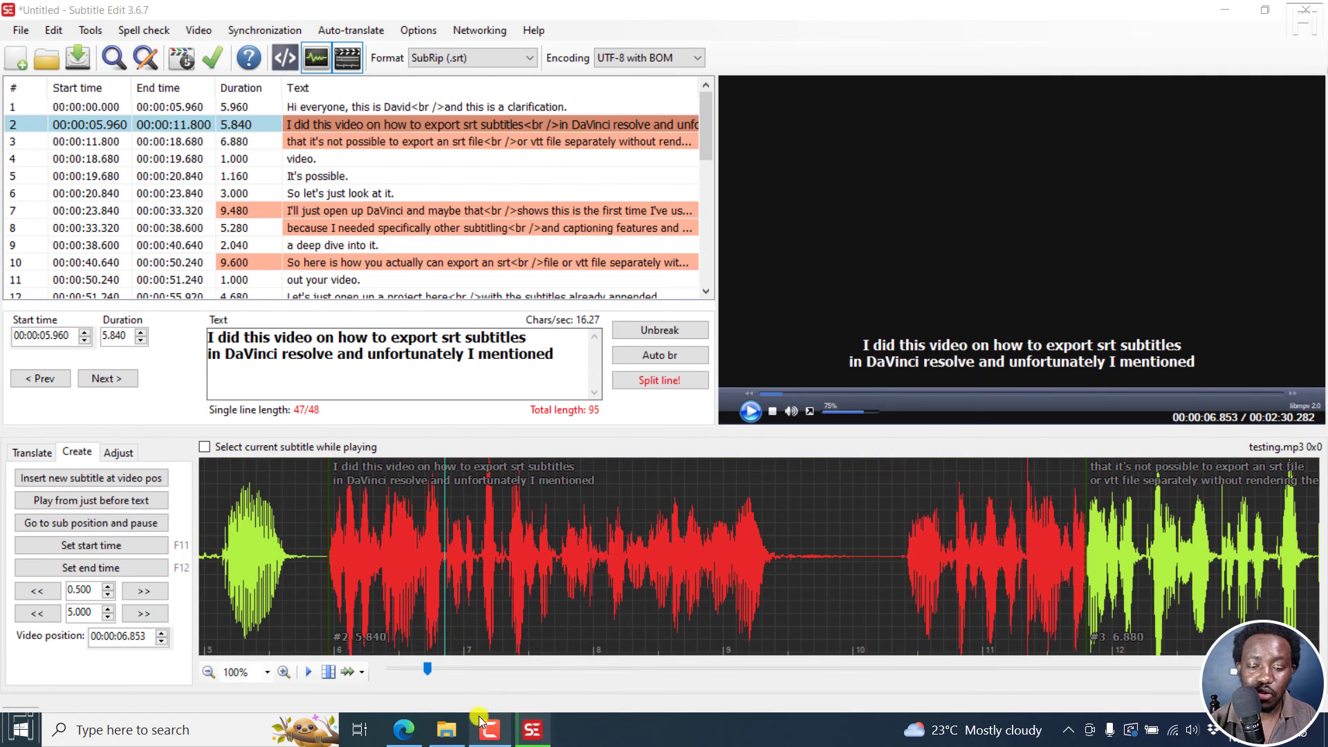
{"action": "left_click", "coordinate": [449, 731]}
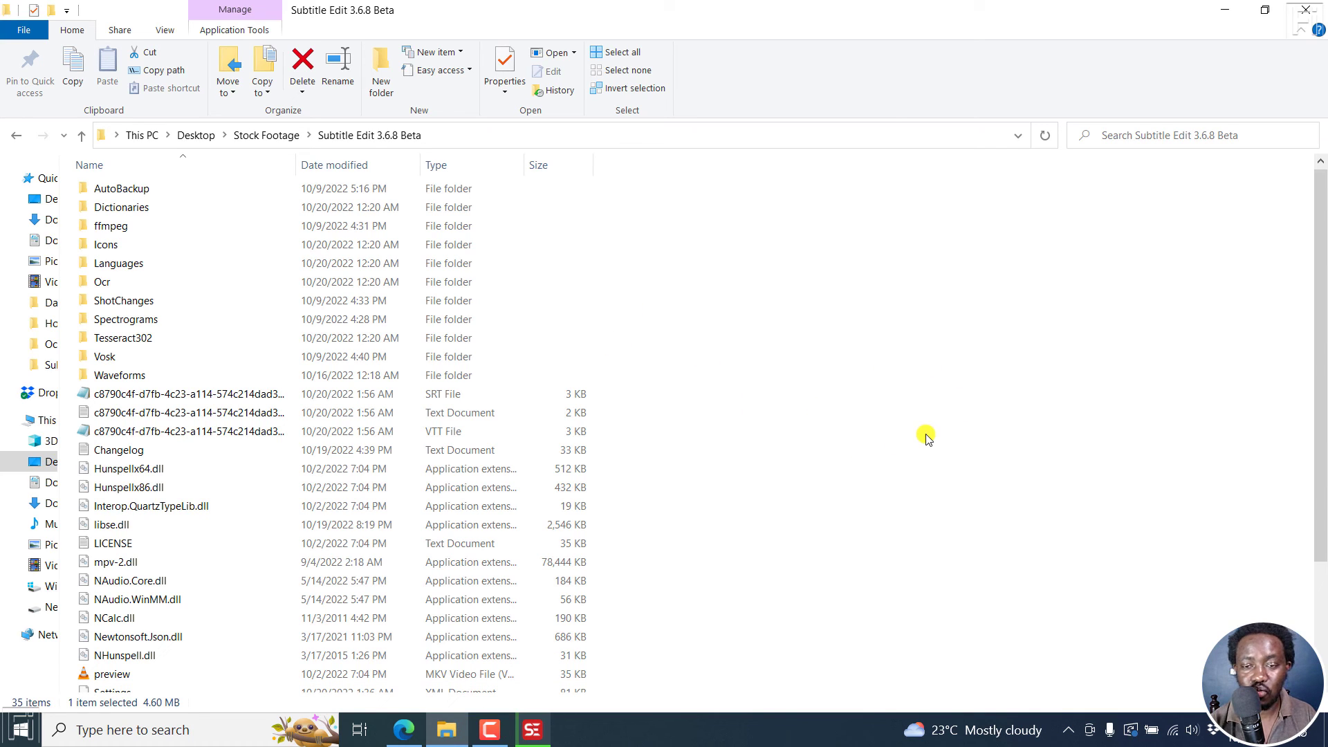
{"action": "left_click", "coordinate": [147, 399]}
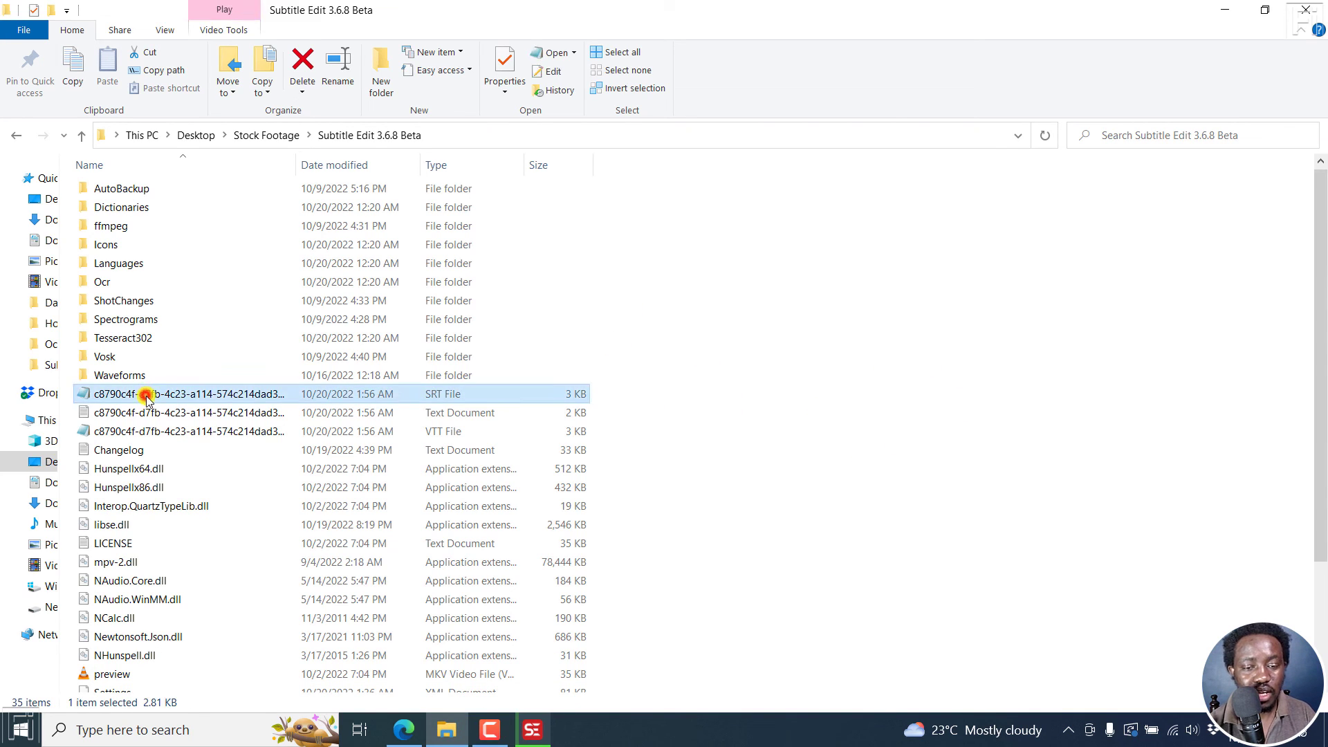
{"action": "left_click", "coordinate": [197, 412]}
{"action": "left_click", "coordinate": [229, 433]}
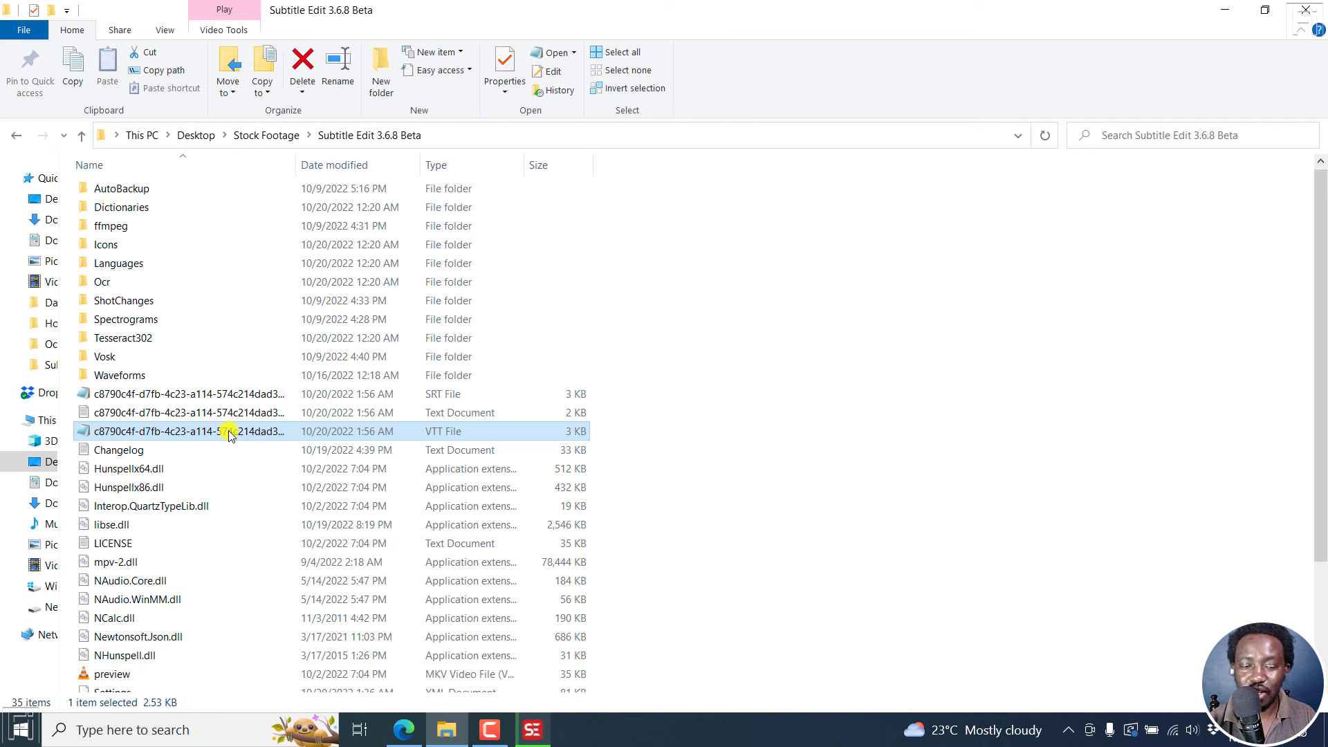
{"action": "double_click", "coordinate": [148, 394]}
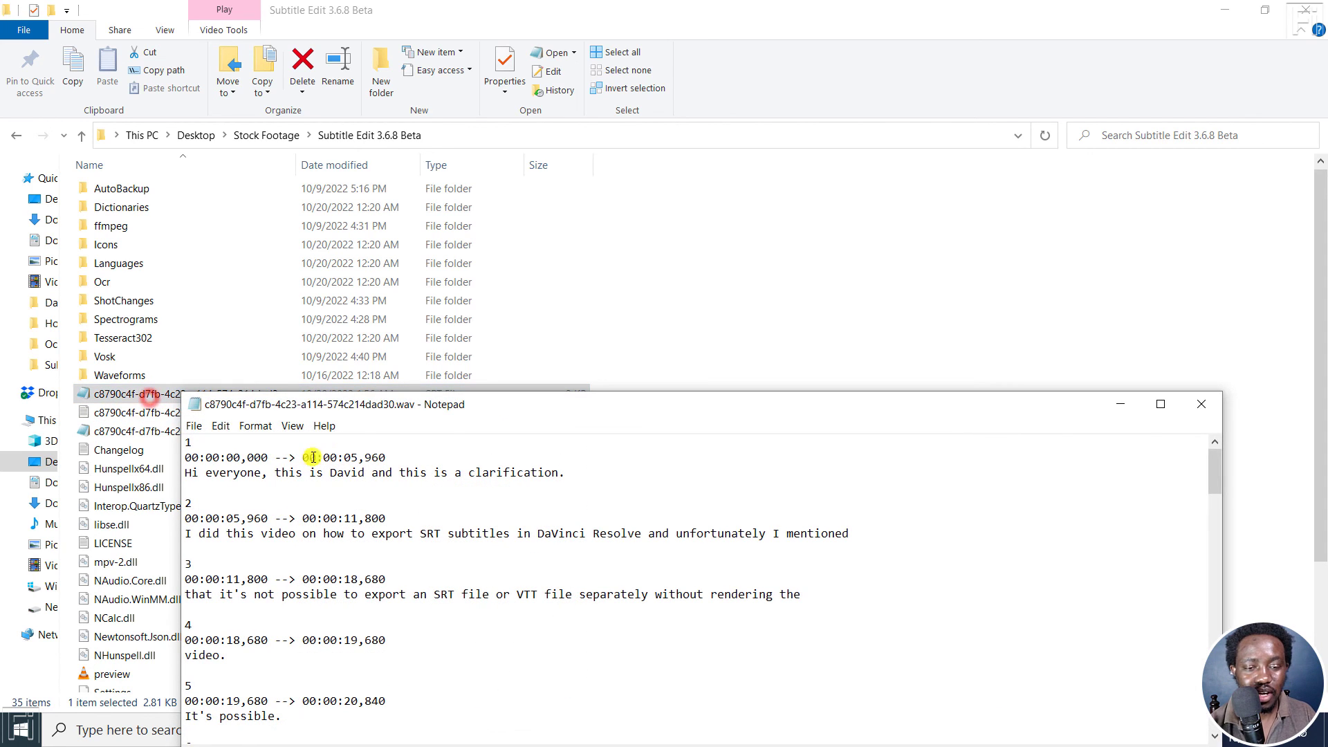
{"action": "left_click_drag", "start_coordinate": [395, 406], "coordinate": [476, 260]}
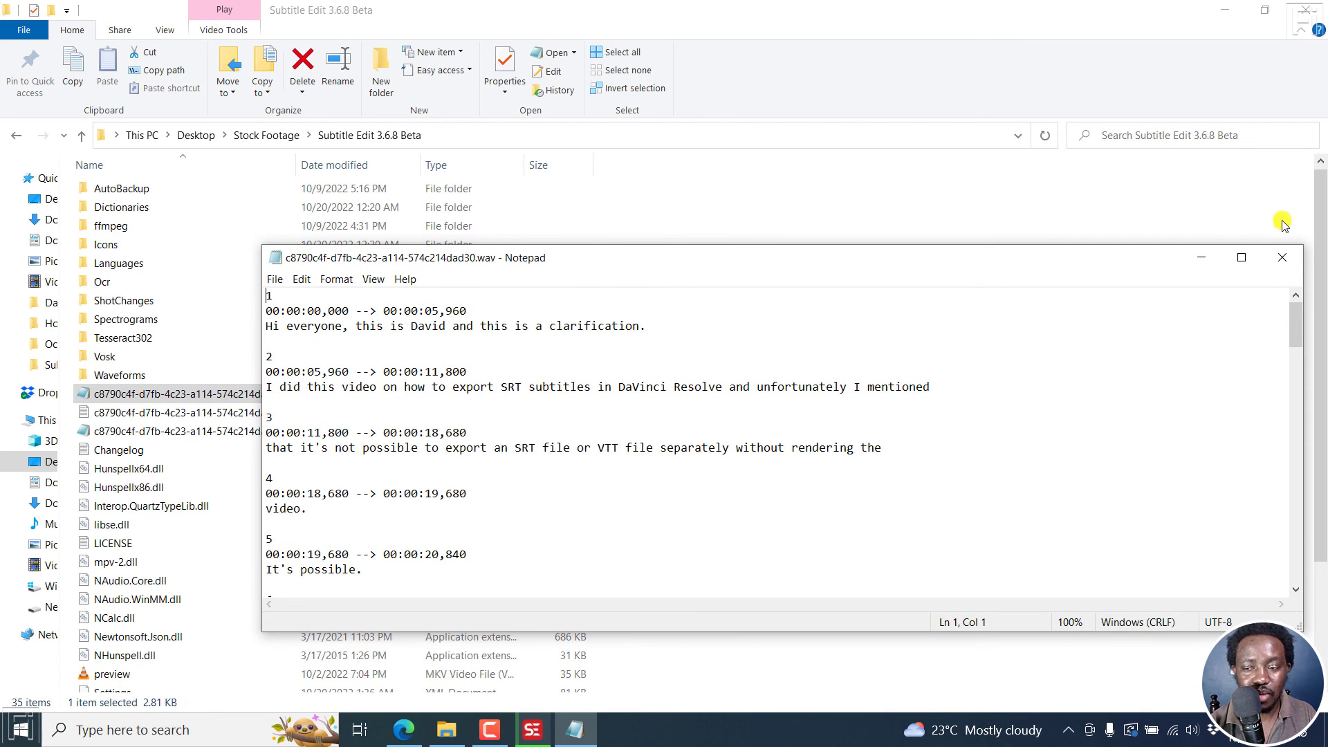
{"action": "left_click", "coordinate": [1282, 257]}
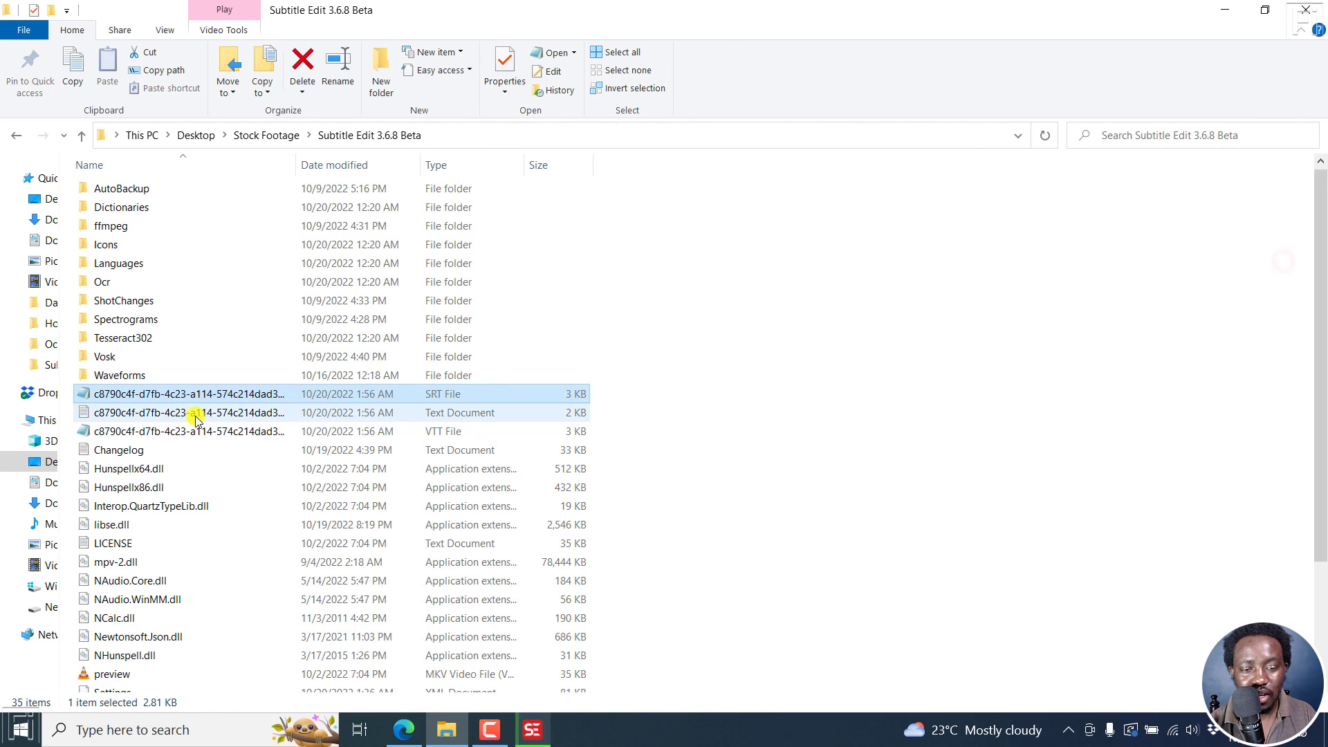
Open the generated plain-text transcript and the VTT file in turn to inspect their contents, closing each one.
{"action": "double_click", "coordinate": [196, 417]}
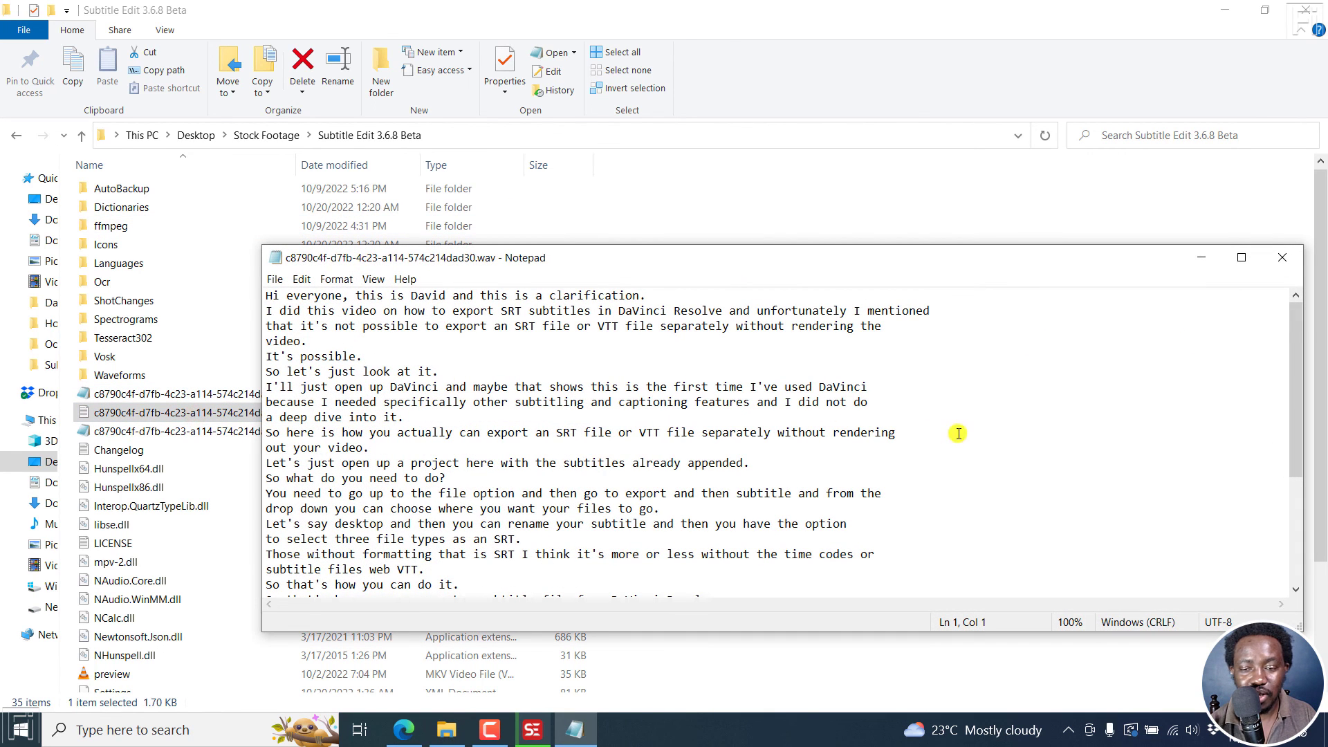
{"action": "left_click_drag", "start_coordinate": [1290, 335], "coordinate": [1295, 470]}
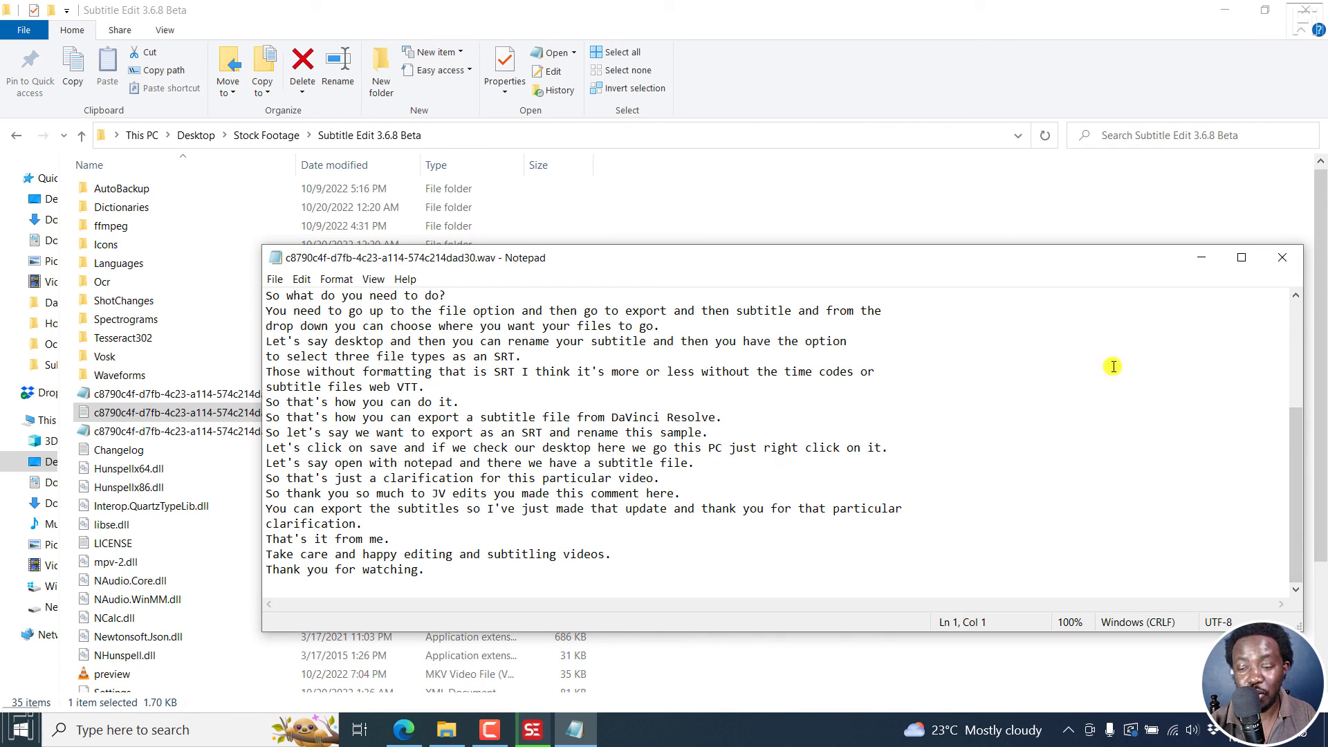
{"action": "left_click", "coordinate": [1281, 258]}
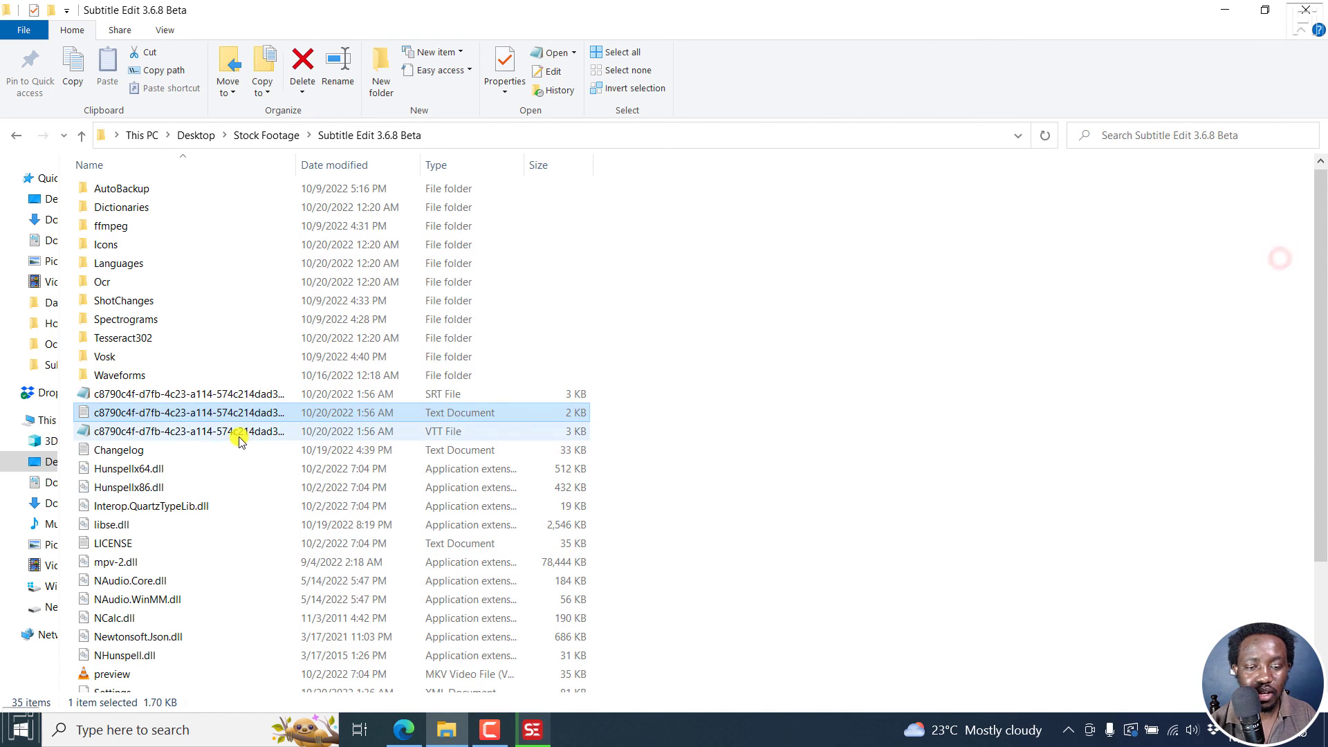
{"action": "double_click", "coordinate": [214, 433]}
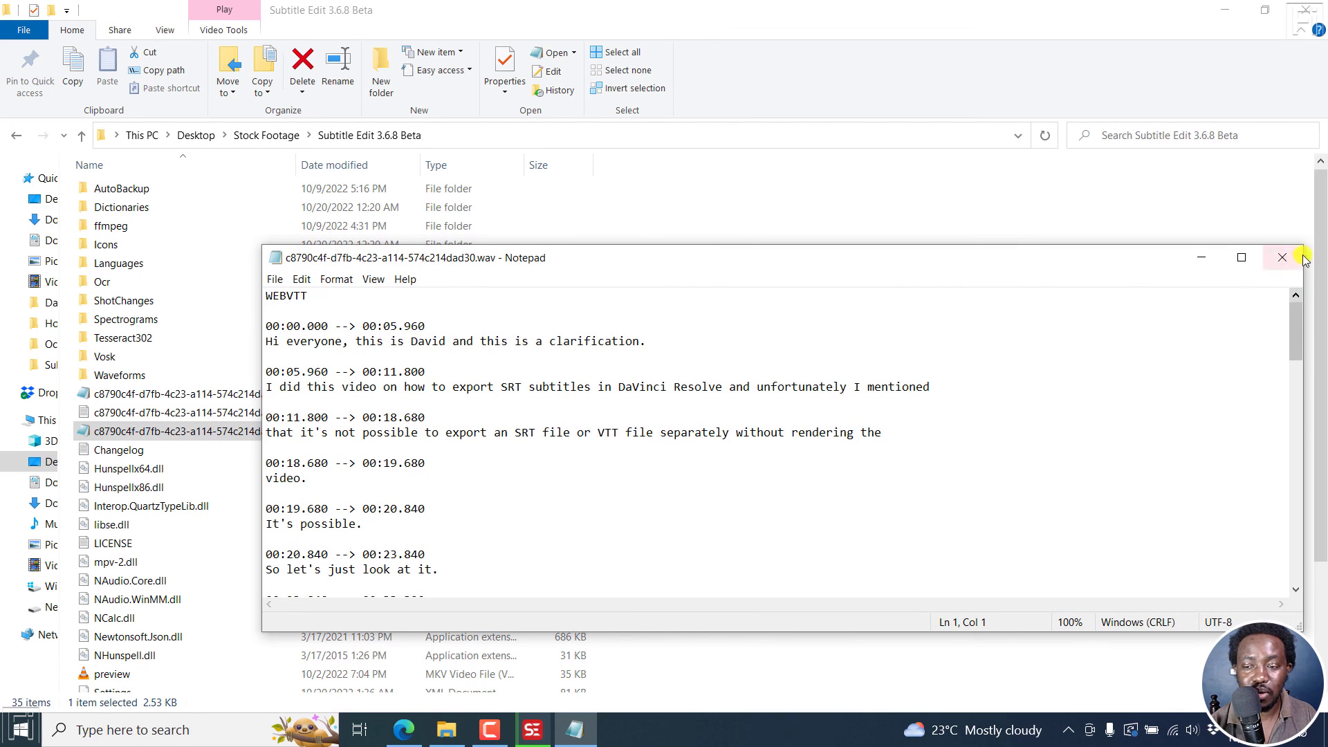
{"action": "left_click", "coordinate": [1266, 262]}
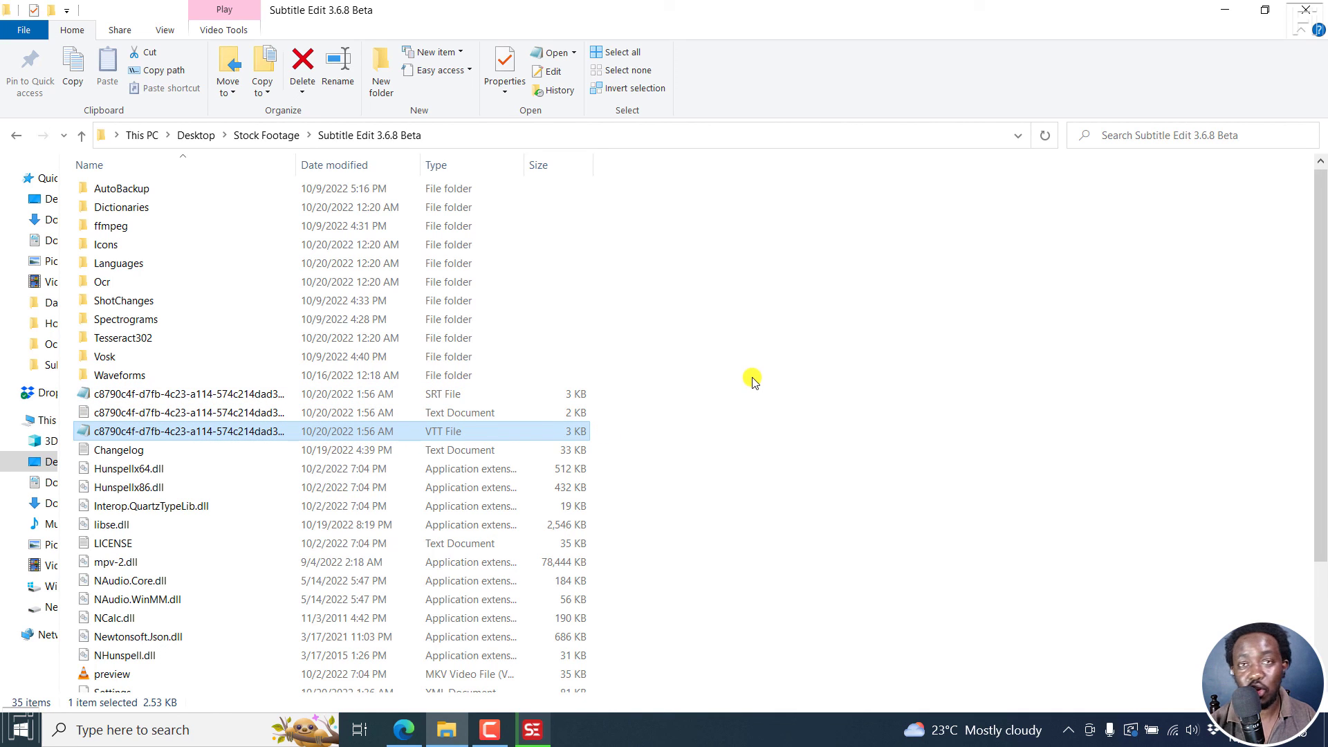
Go through the generated SRT, text and VTT files in the folder once more and switch back to Subtitle Edit.
{"action": "left_click", "coordinate": [211, 394]}
{"action": "left_click", "coordinate": [211, 413]}
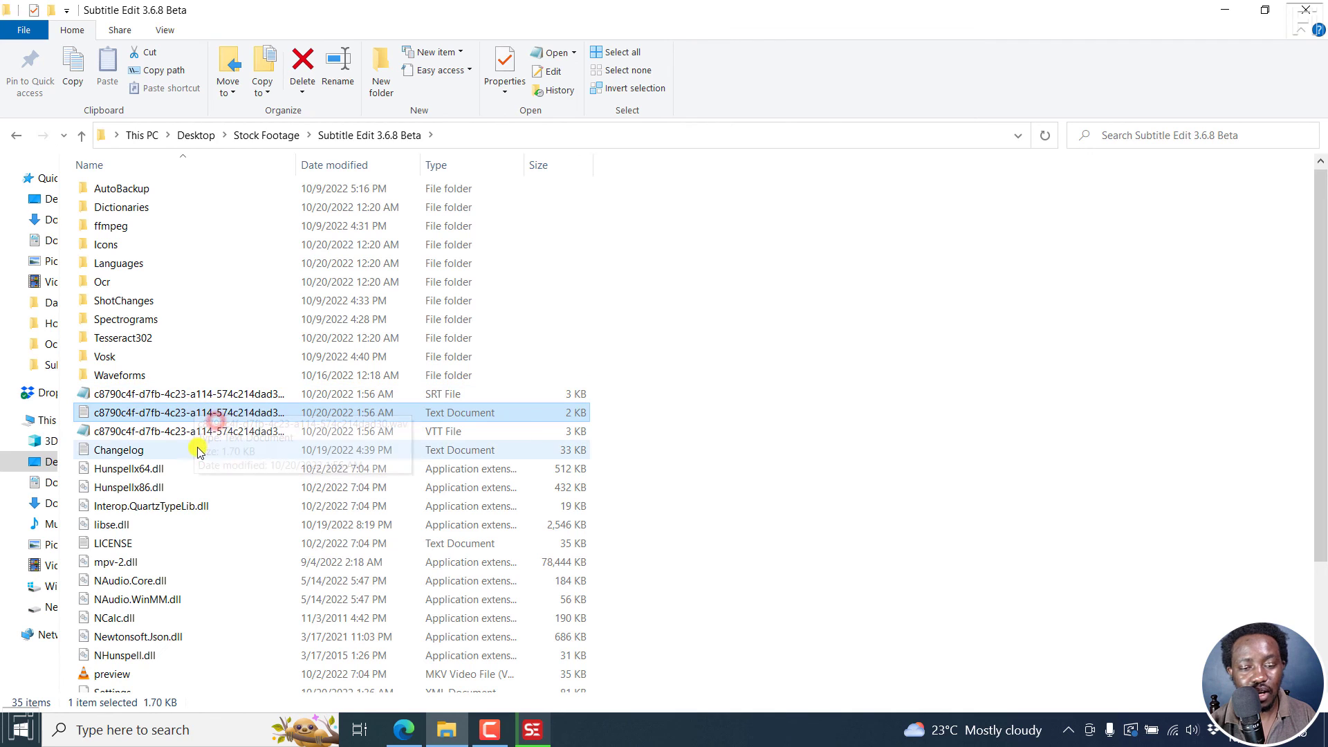
{"action": "left_click", "coordinate": [214, 432]}
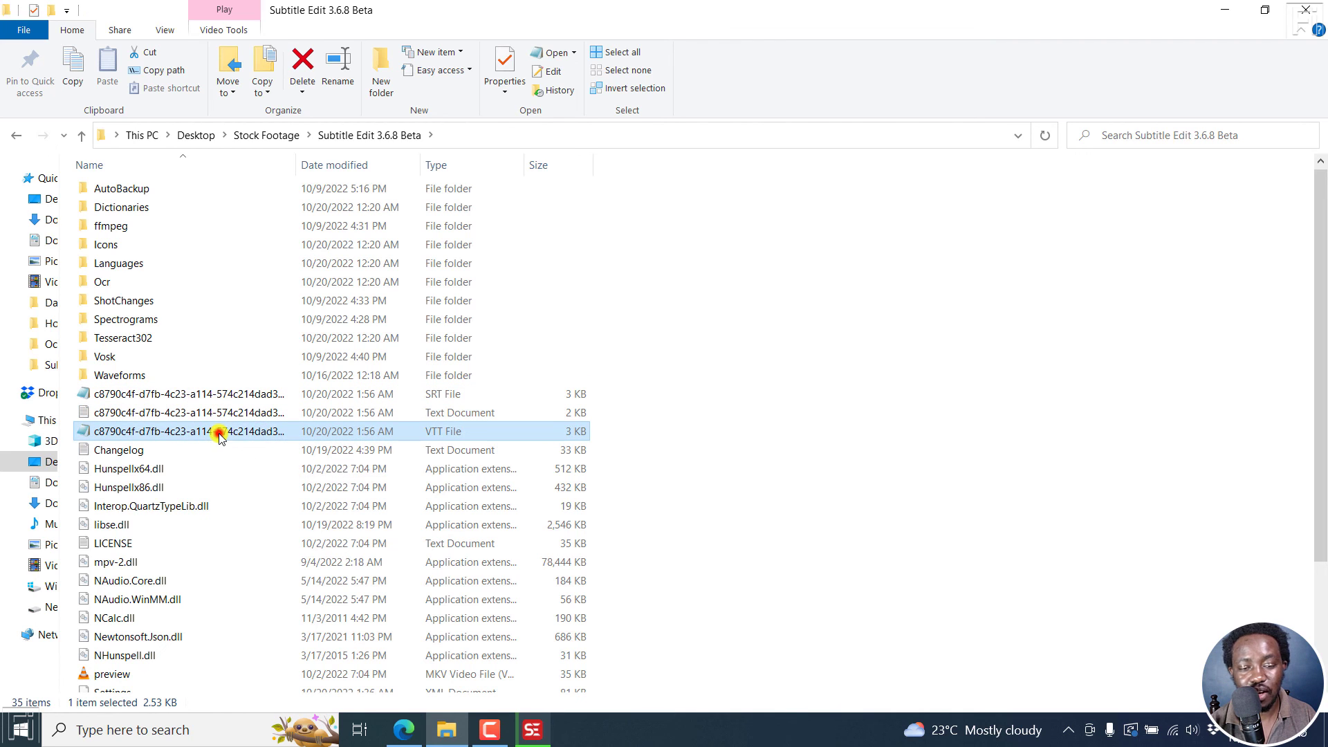
{"action": "left_click", "coordinate": [534, 727]}
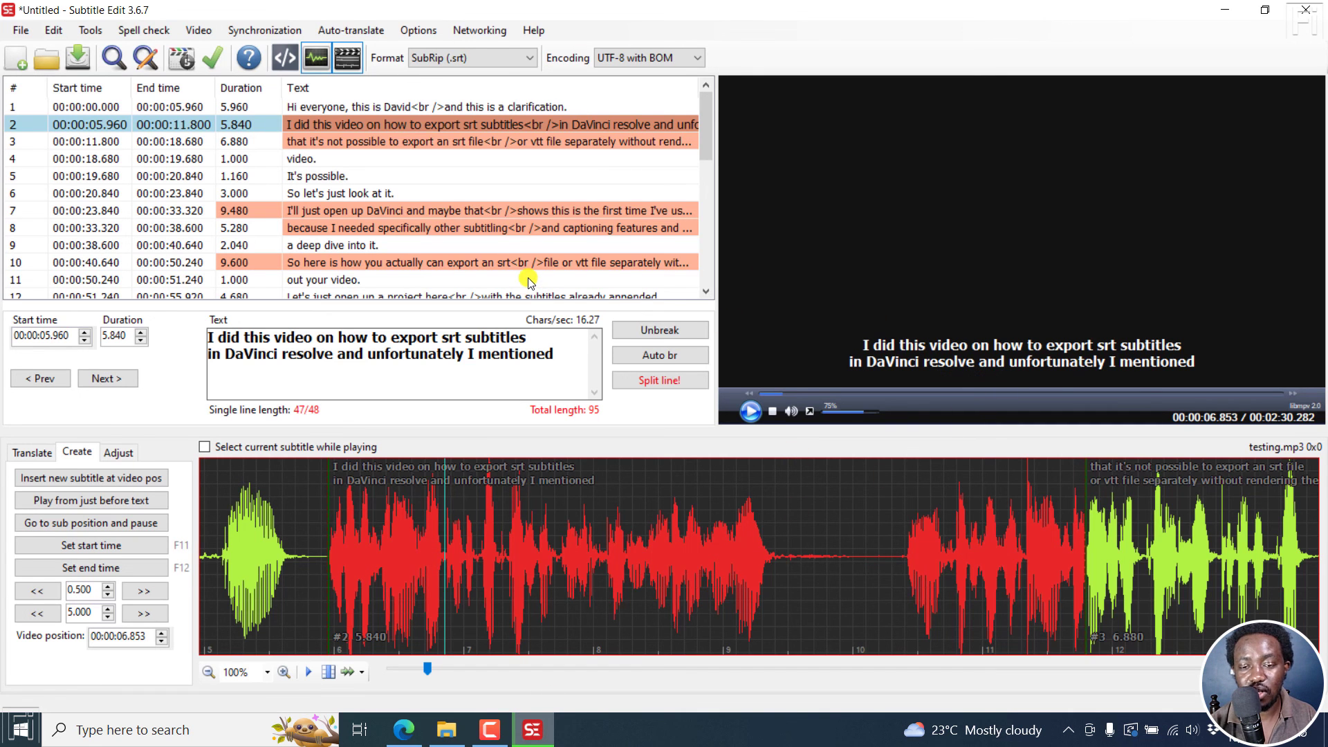